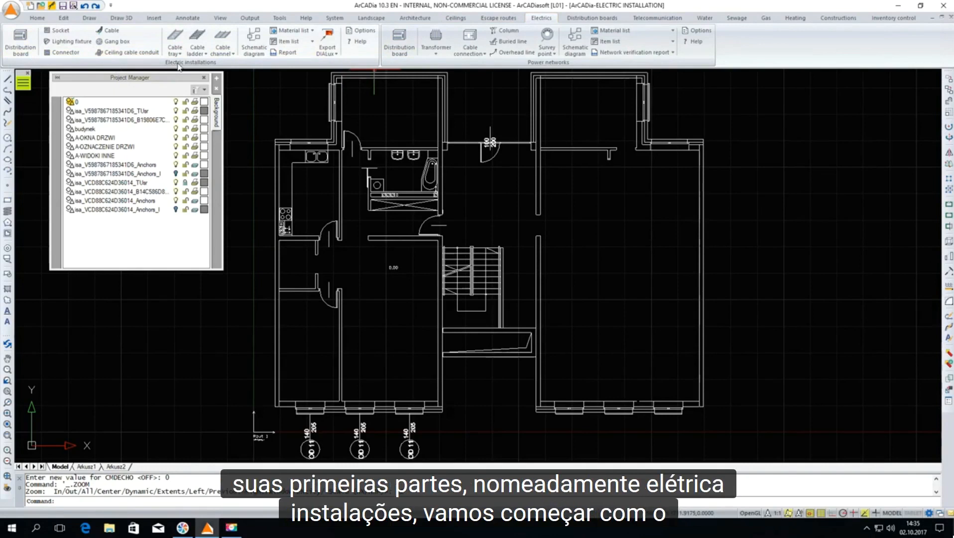
Start a distribution board at installation level 120 cm with its upper-left corner as insertion point, and turn off the grid and snap
click(22, 49)
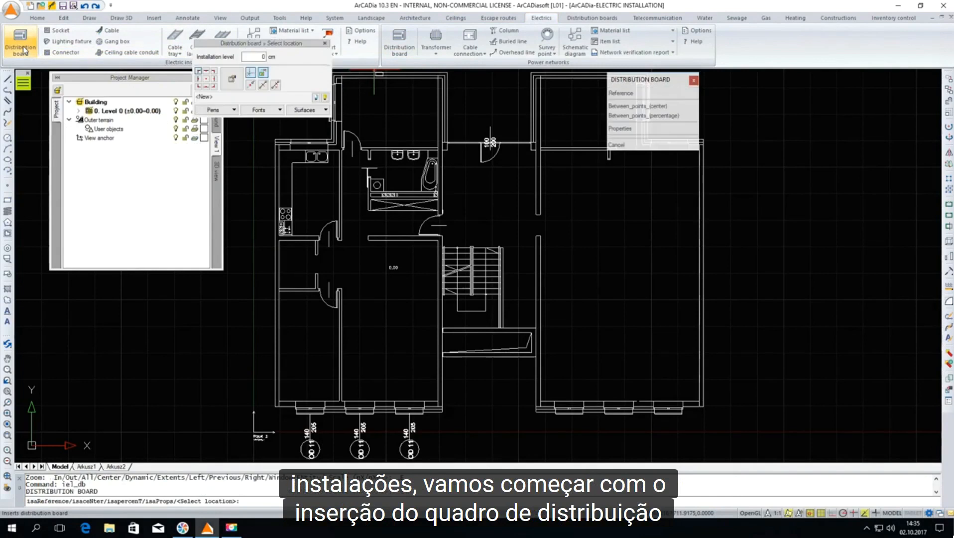
drag(271, 45, 318, 115)
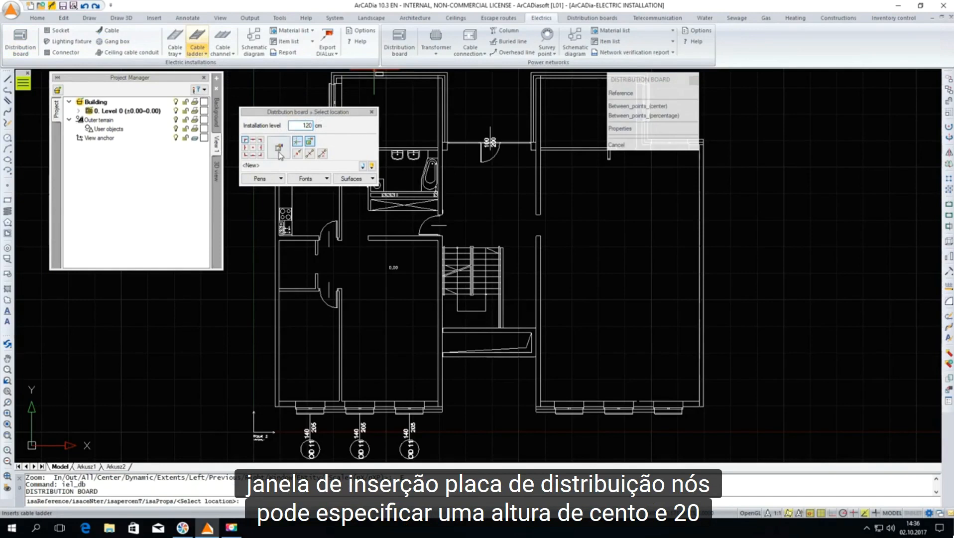
click(245, 141)
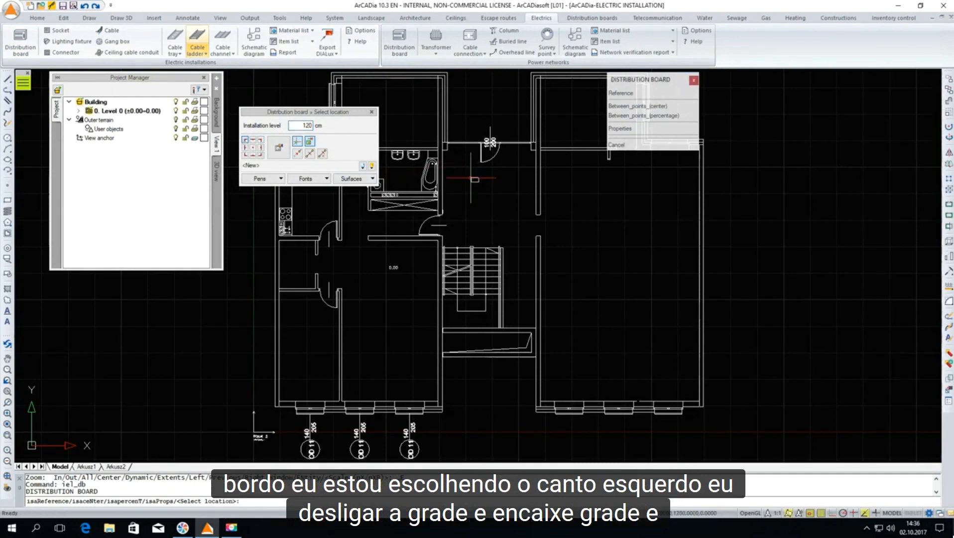
scroll(456, 184, up, 3)
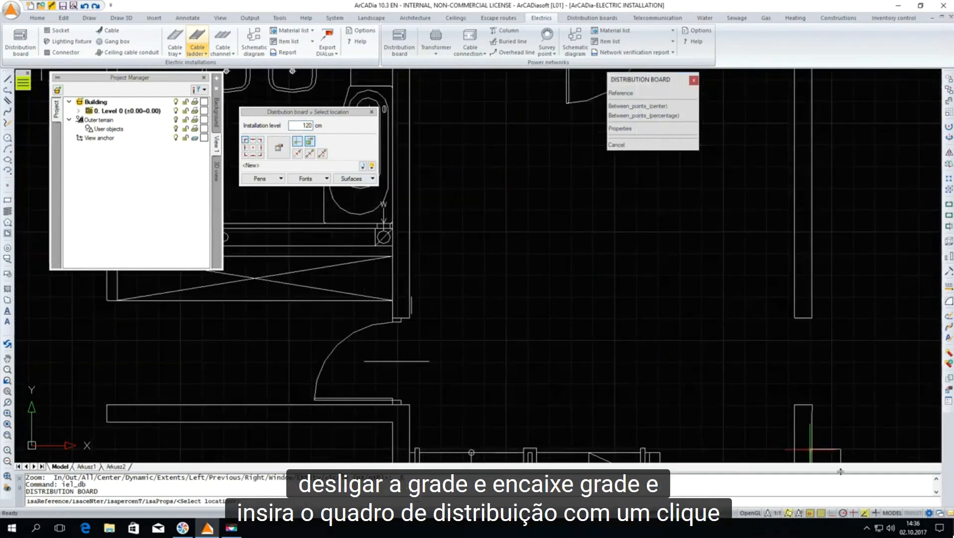
click(821, 514)
click(811, 513)
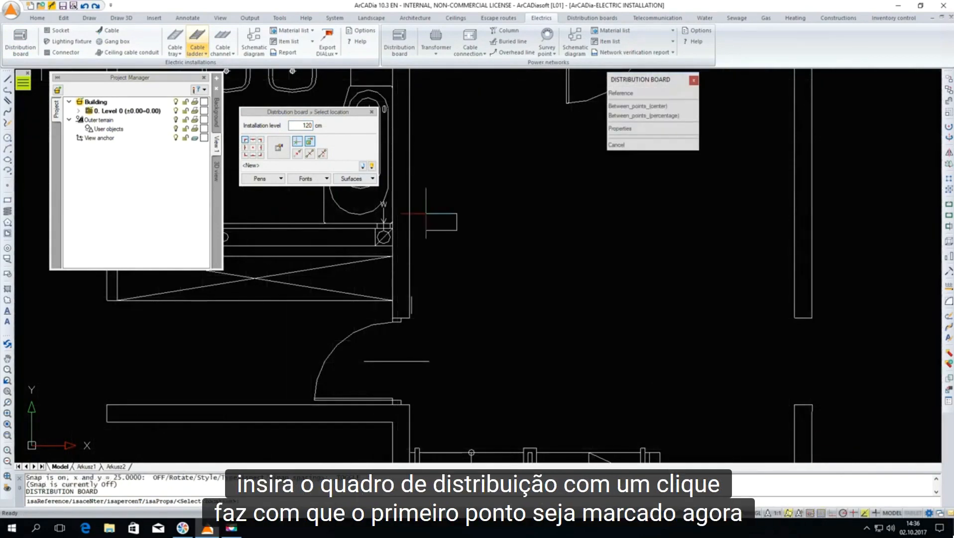
Place the distribution board on the hall side of the bathroom wall, turning on ortho mode and aligning it lengthwise along the wall
scroll(413, 186, up, 2)
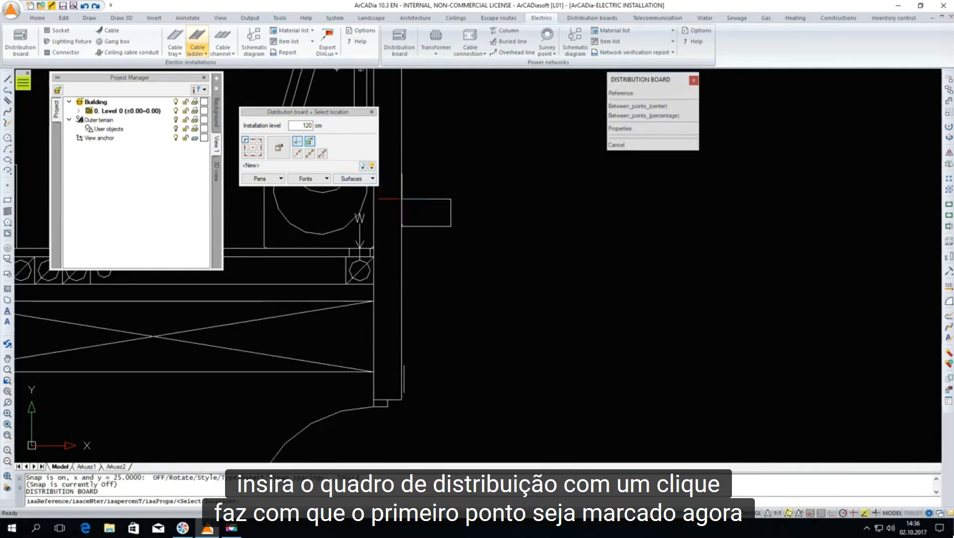
click(406, 180)
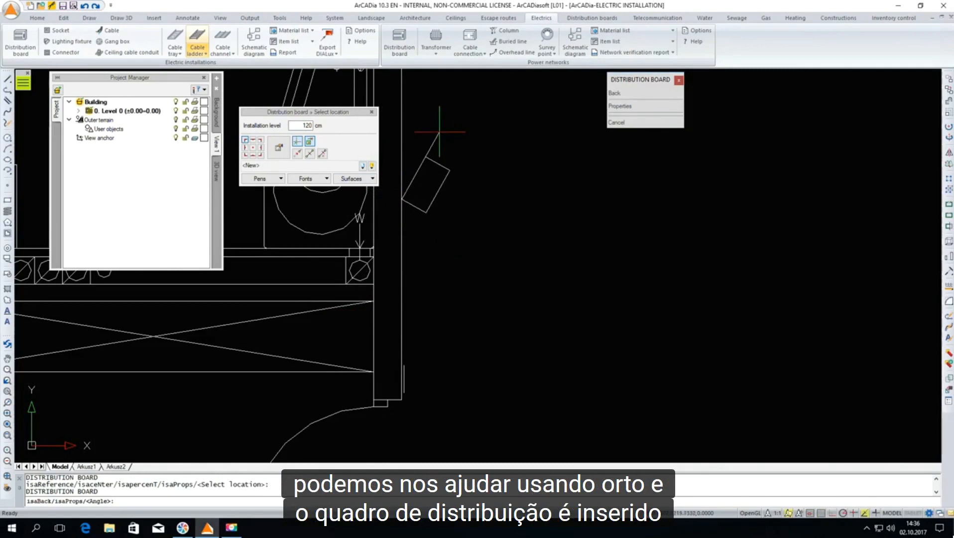
click(833, 513)
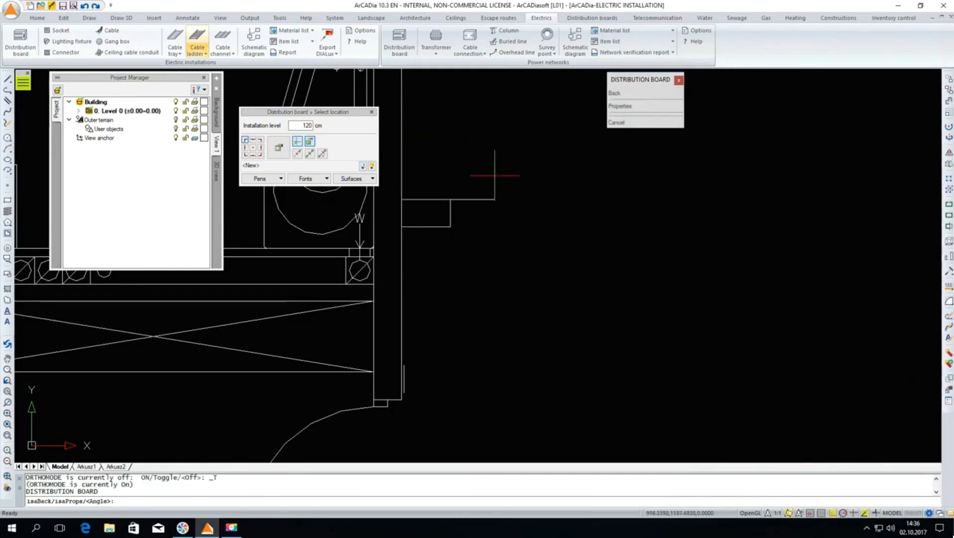
click(429, 150)
key(Escape)
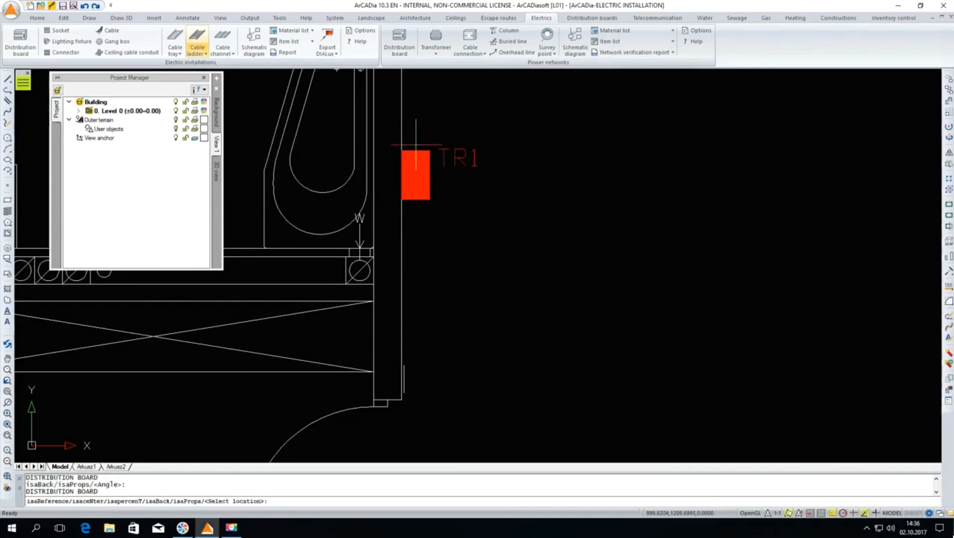
Open the internal circuit manager of the placed distribution board and add two circuits
scroll(381, 230, down, 3)
scroll(429, 193, up, 2)
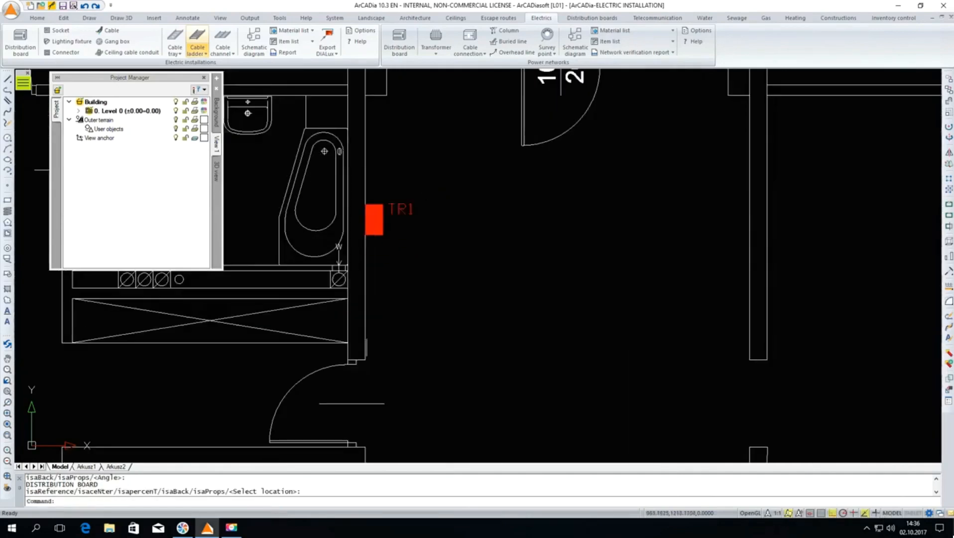
click(400, 209)
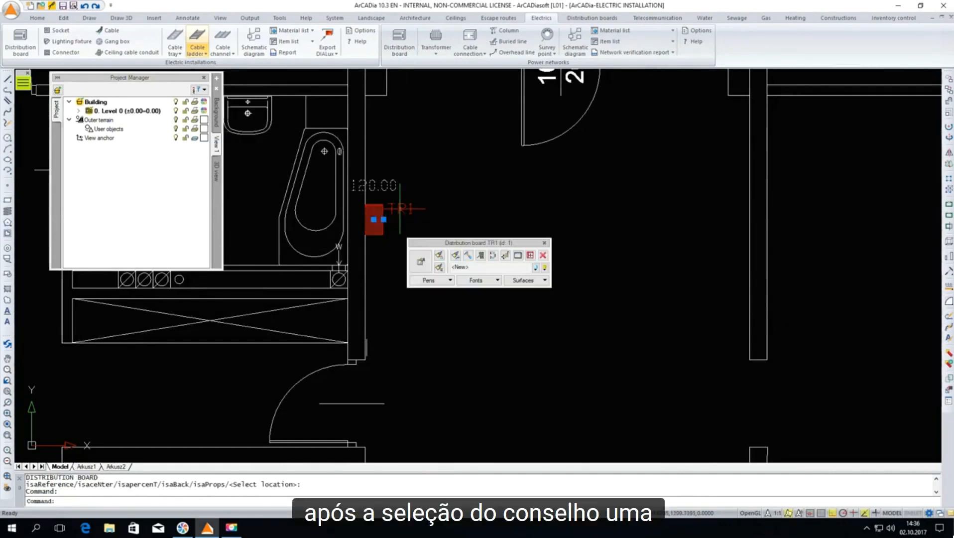
drag(431, 244, 463, 168)
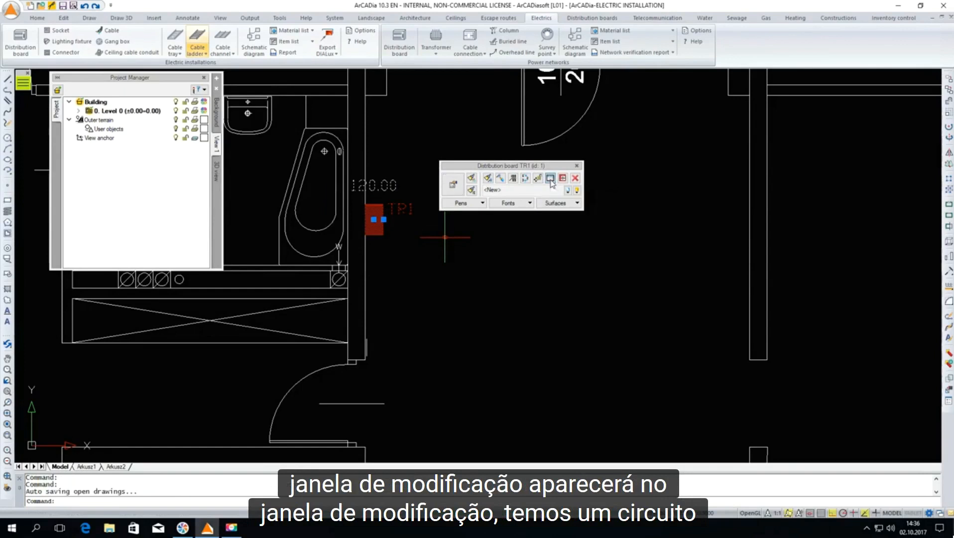
click(550, 178)
drag(550, 184, 555, 148)
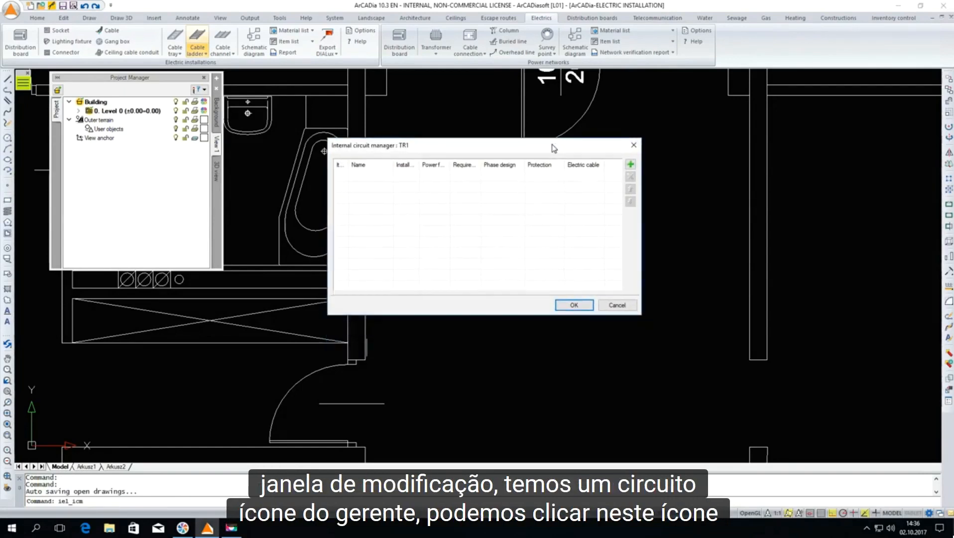
click(631, 165)
click(631, 166)
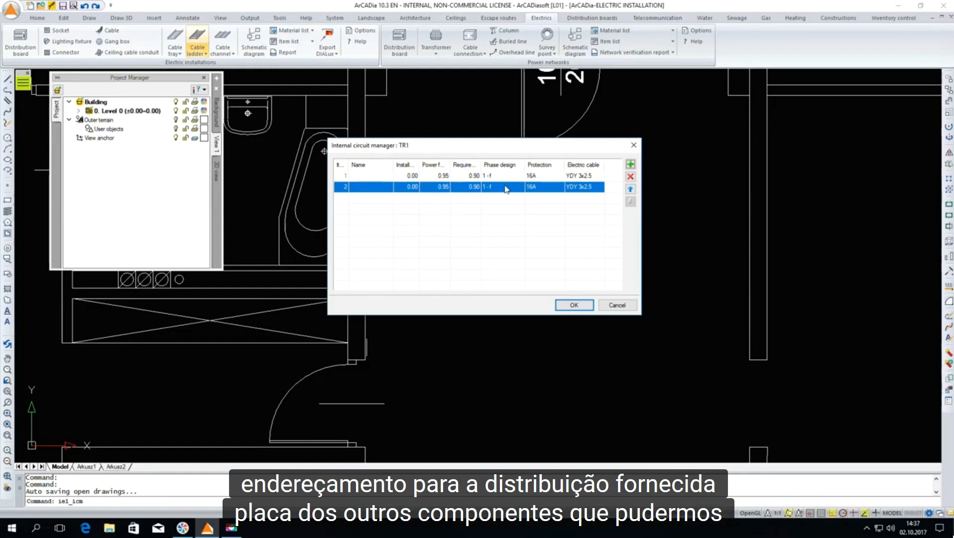
Name the first circuit "Socket" and the second circuit "Lighting"
double_click(367, 177)
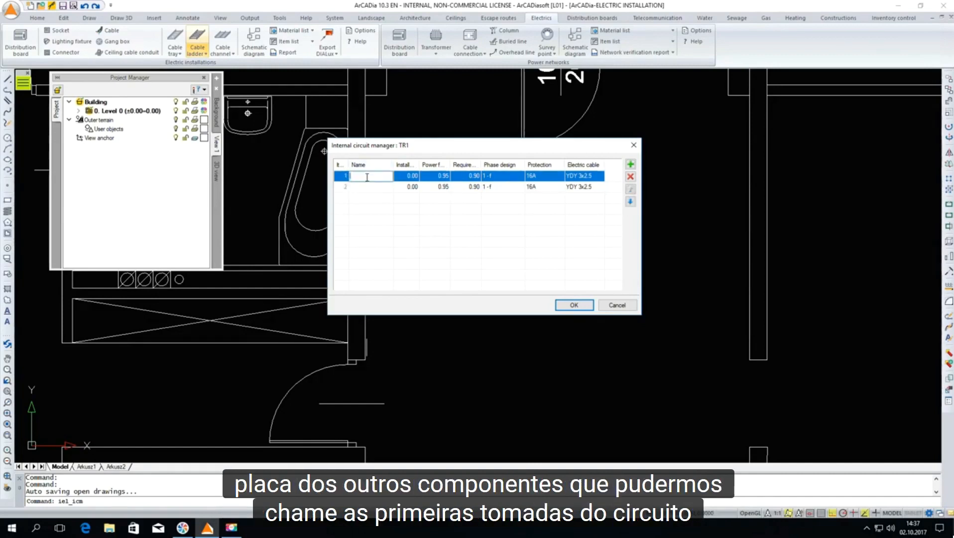
text(Socket)
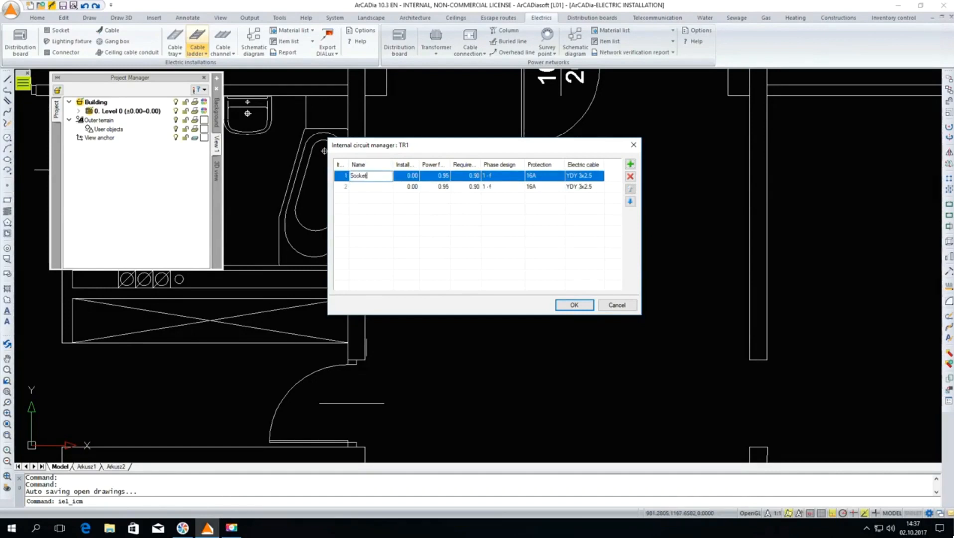
double_click(368, 187)
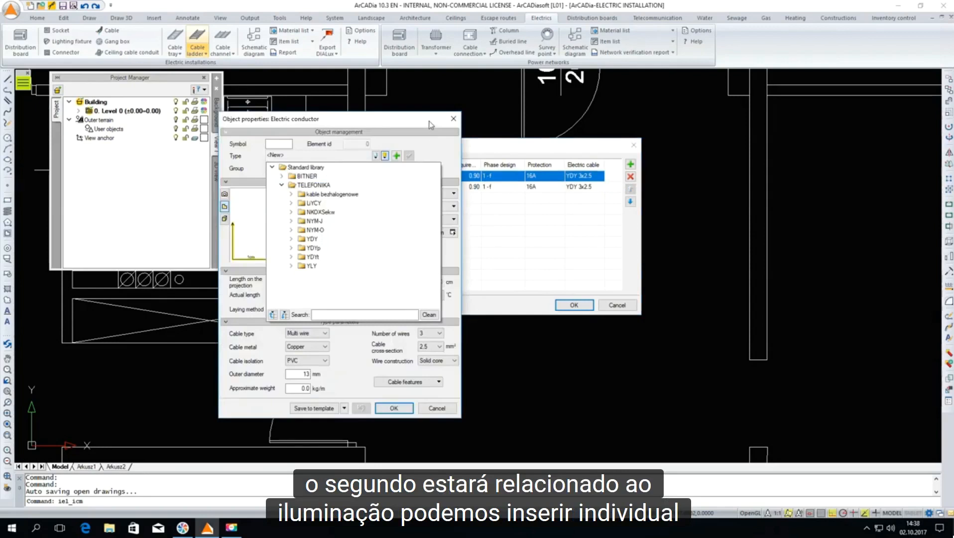
Assign the TELEFONIKA cable YDY3x2,5mm2 from the standard library to the Socket circuit
click(429, 120)
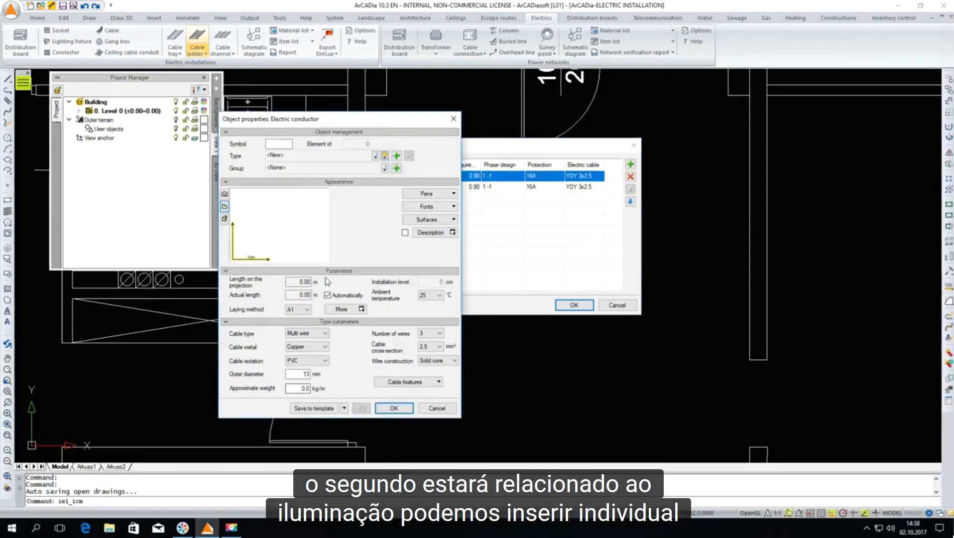
click(385, 156)
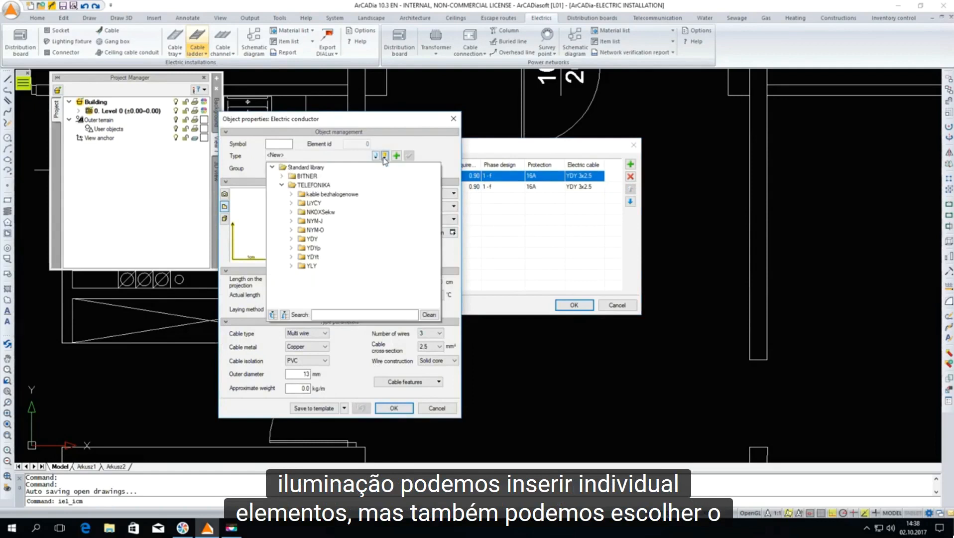
click(291, 239)
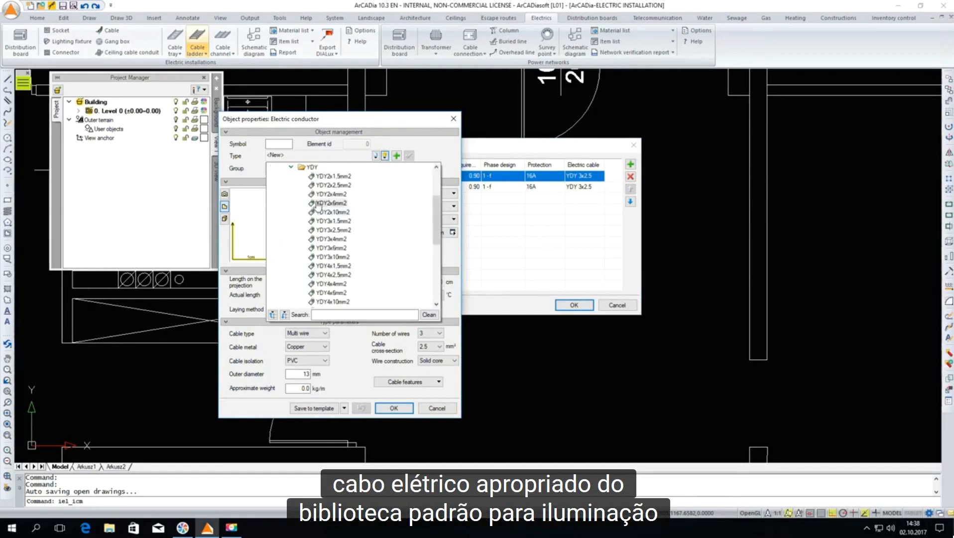
click(317, 230)
click(397, 409)
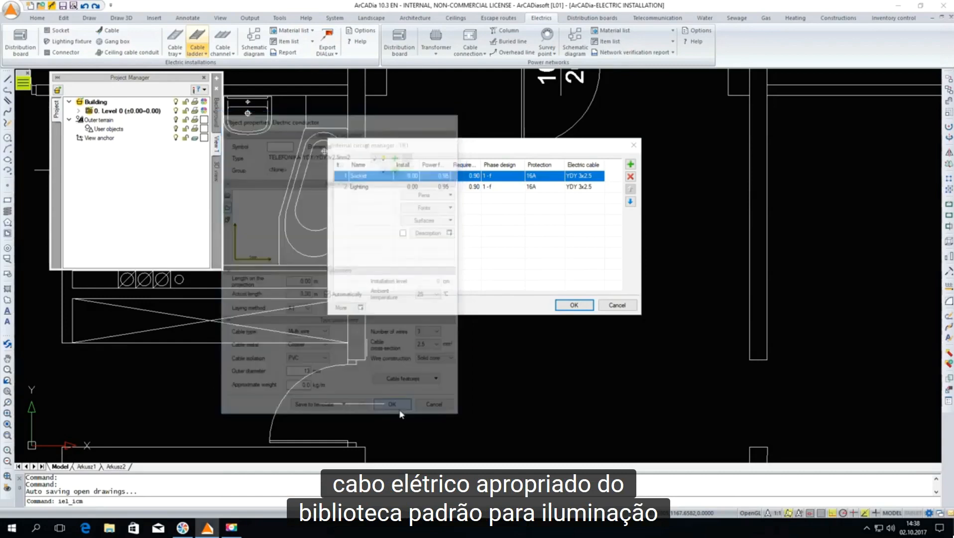
Assign the TELEFONIKA cable YDY3x1,5mm2 from the standard library to the Lighting circuit and accept the board's circuit list
double_click(595, 187)
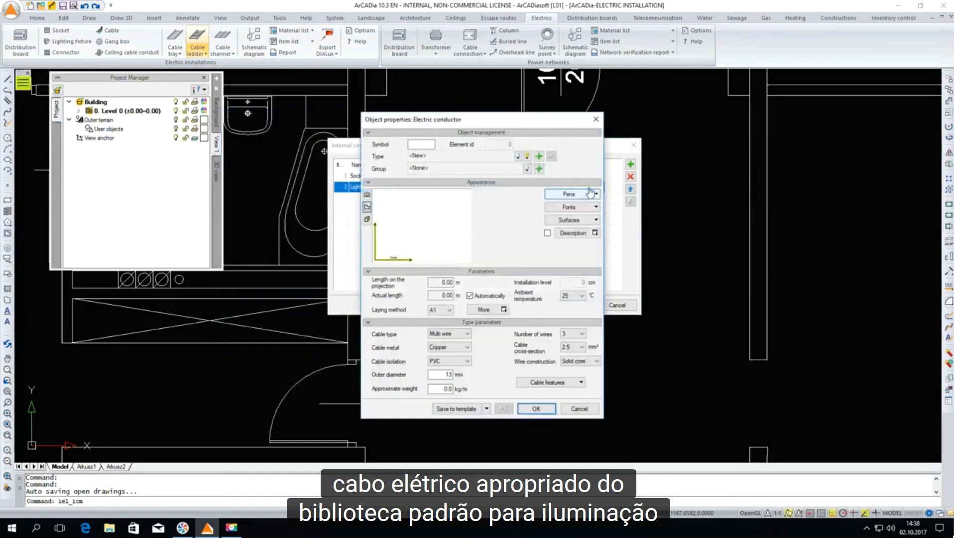
click(527, 156)
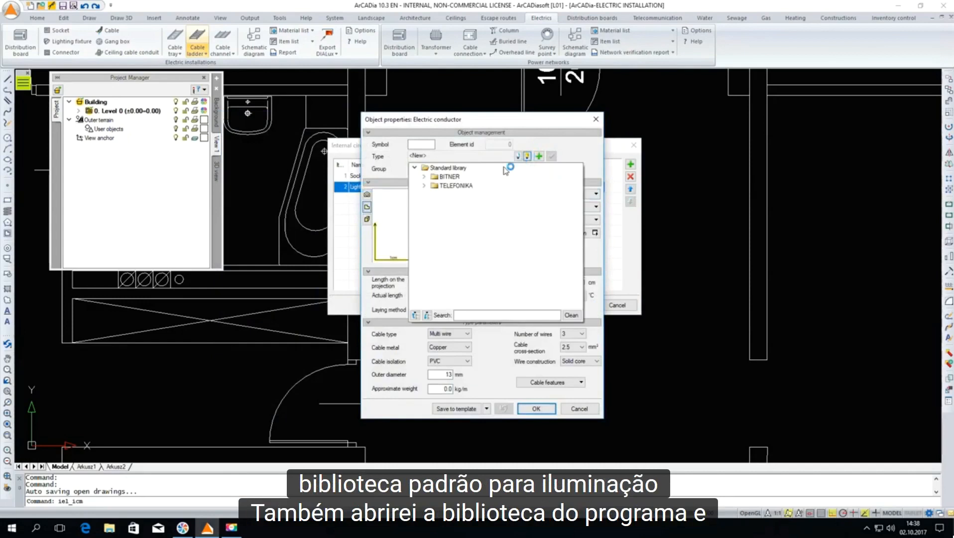
click(424, 186)
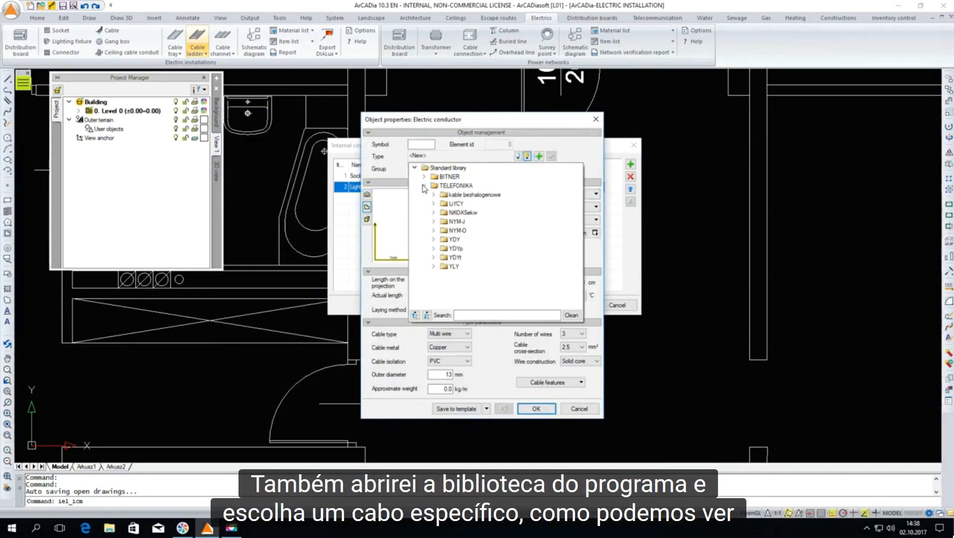
click(434, 240)
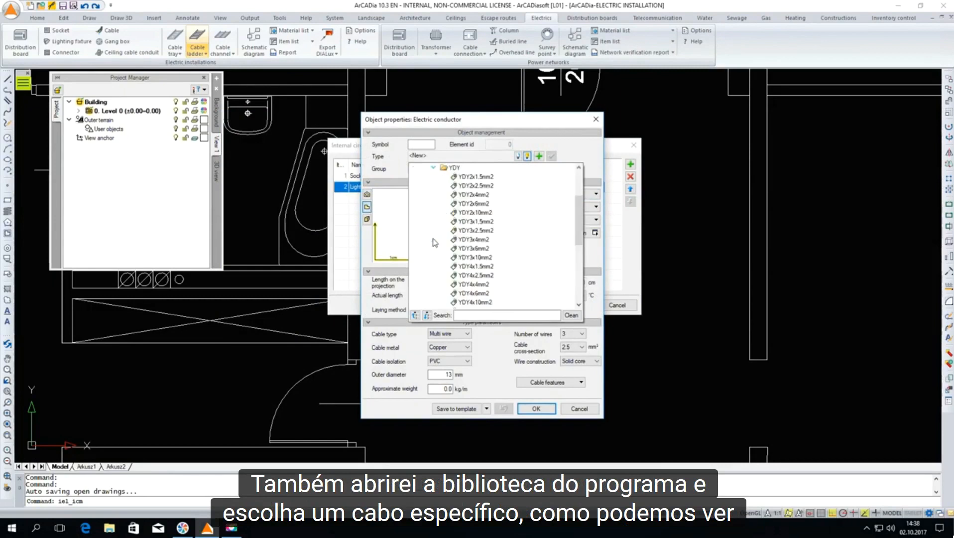
click(478, 222)
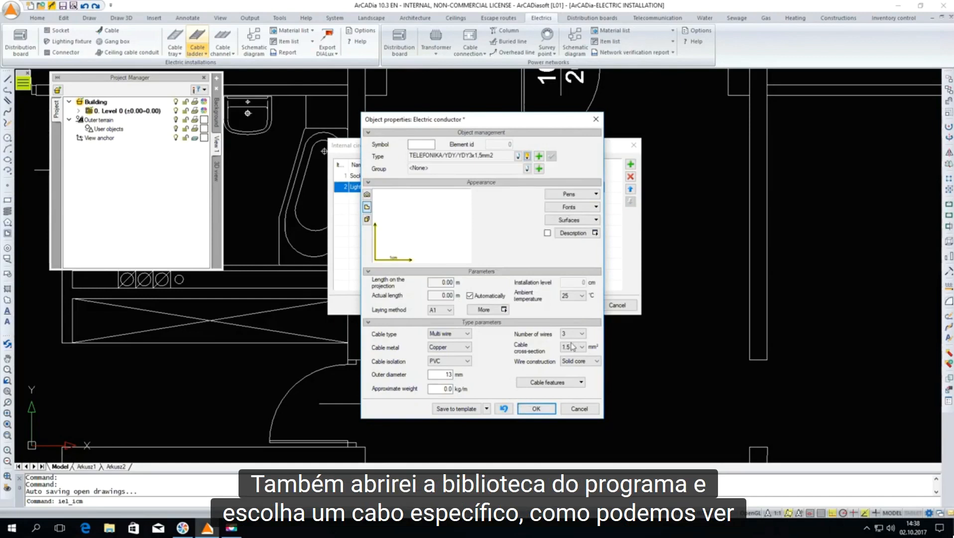
click(537, 409)
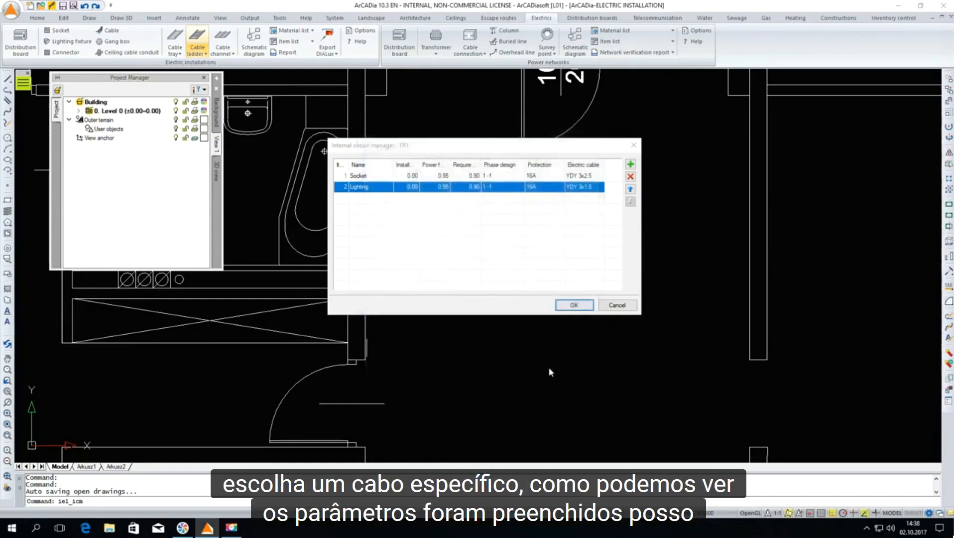
click(574, 305)
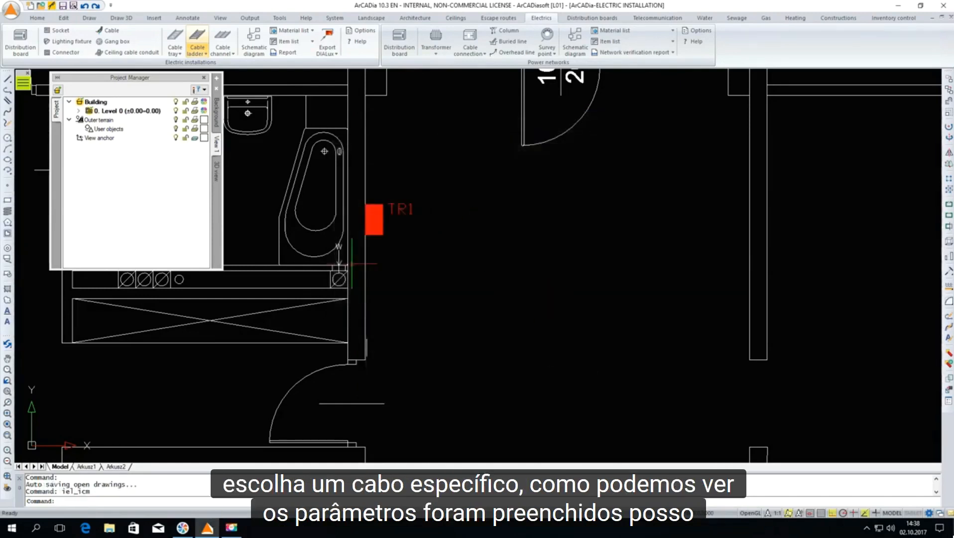
Start inserting a socket with a 30 cm installation level and open its object properties
scroll(358, 264, down, 5)
scroll(556, 281, up, 3)
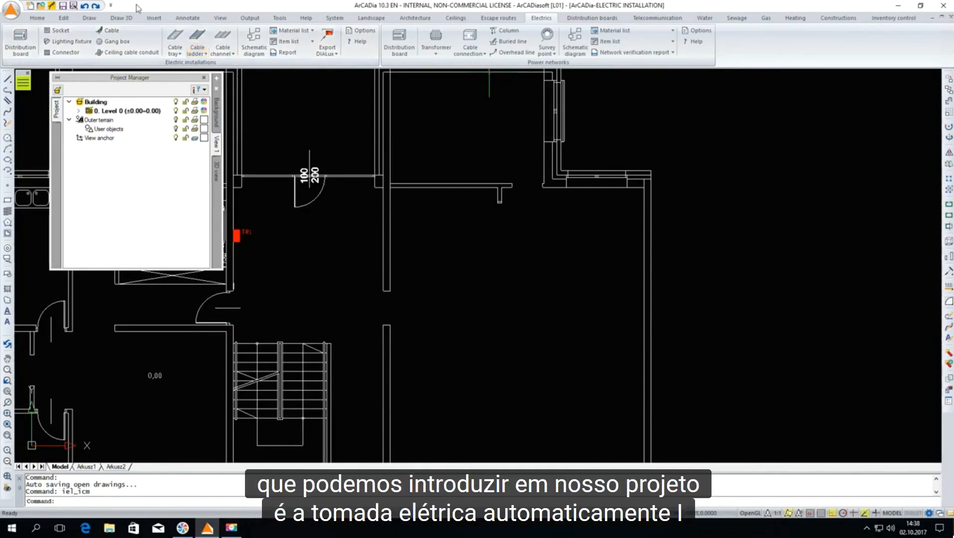
click(50, 31)
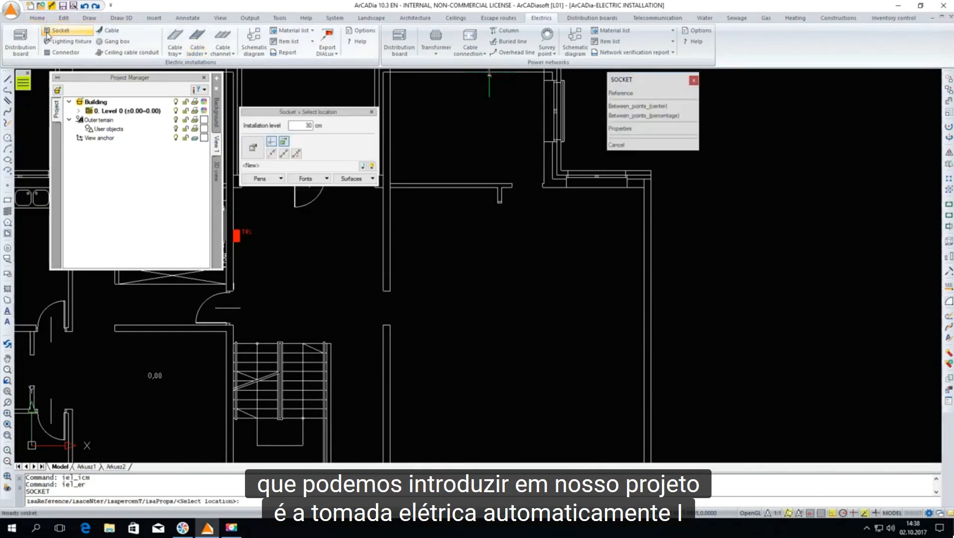
double_click(309, 126)
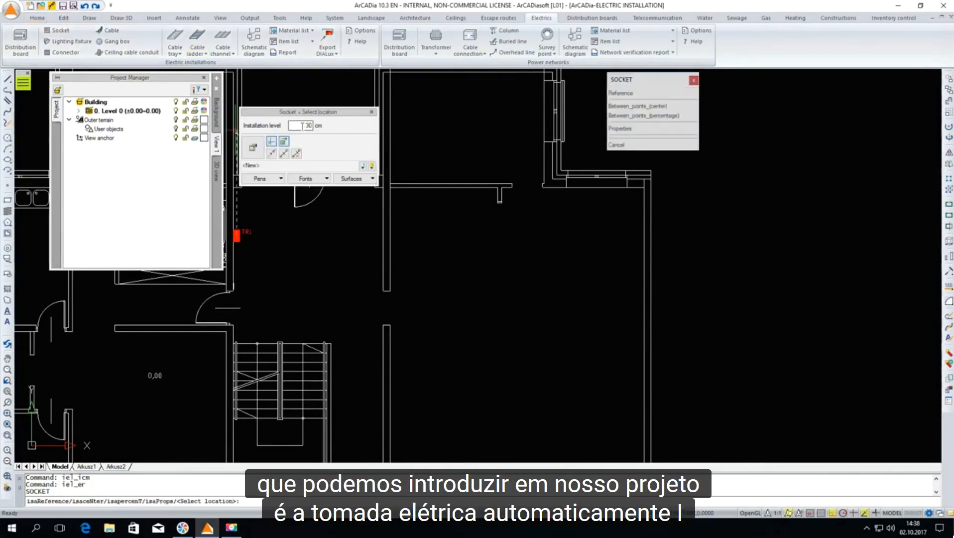
drag(339, 116, 352, 110)
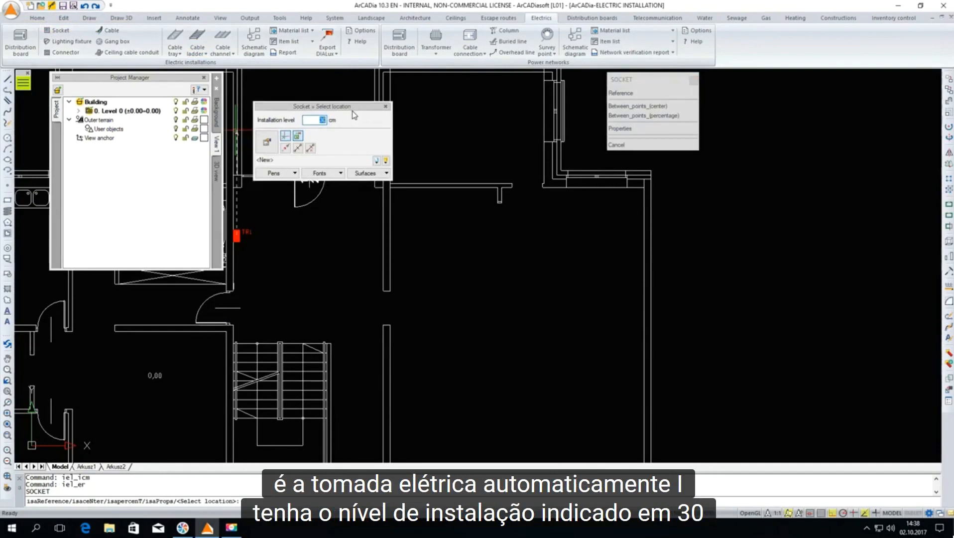
click(267, 144)
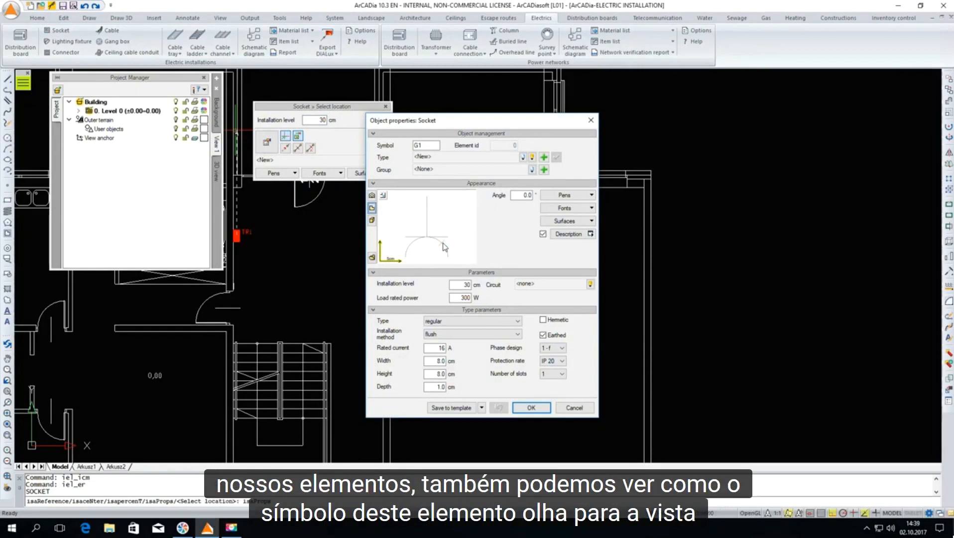
Assign the LEGRAND cariva single earthed socket 773624 from the standard library as the socket type and accept the properties
click(533, 157)
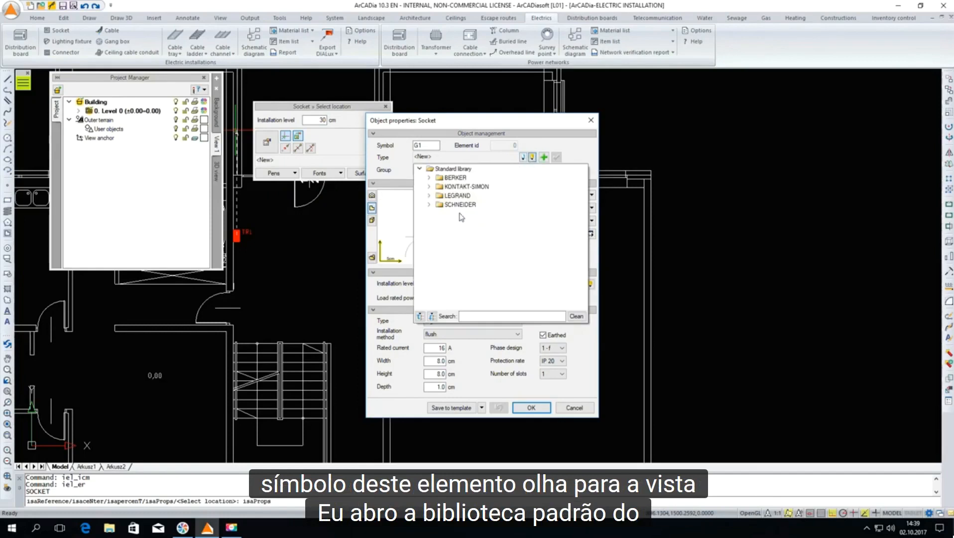
click(429, 196)
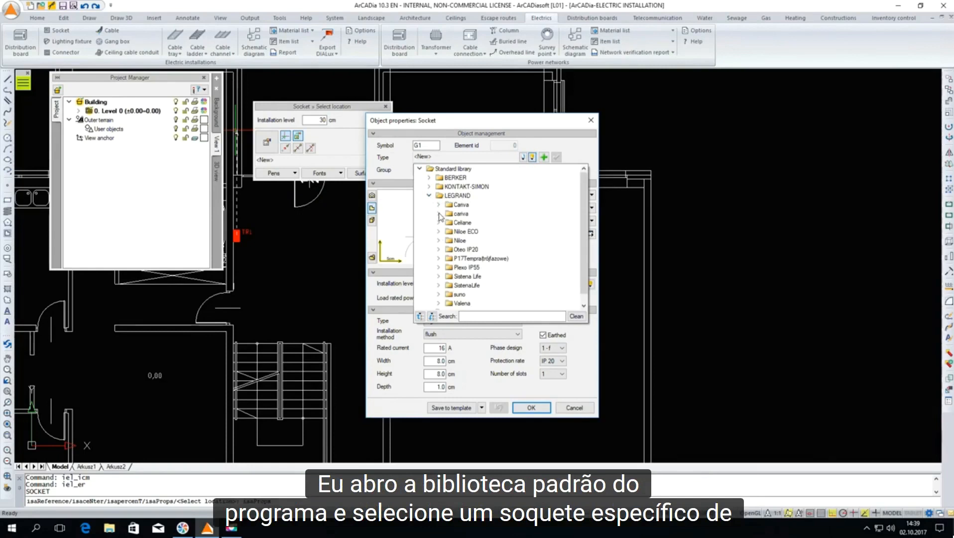
click(439, 213)
click(448, 223)
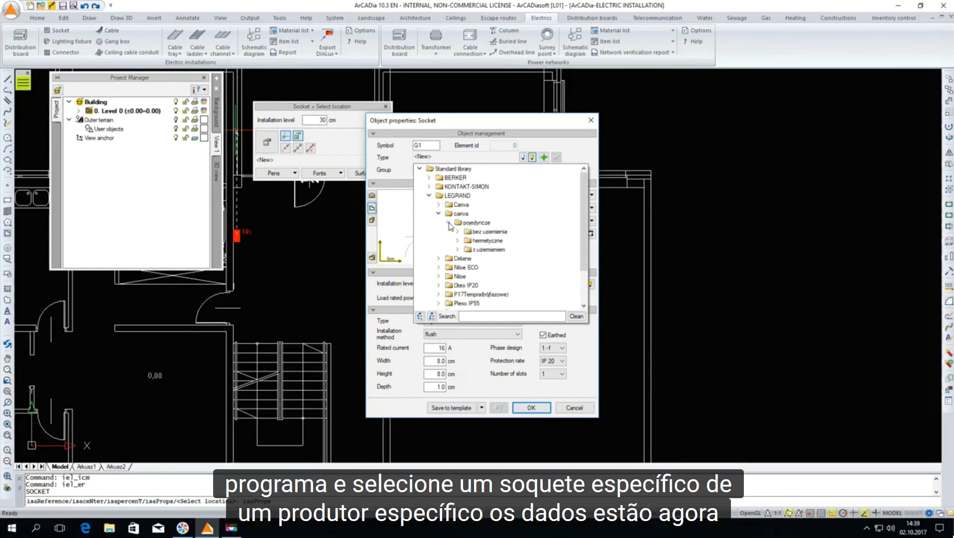
click(458, 249)
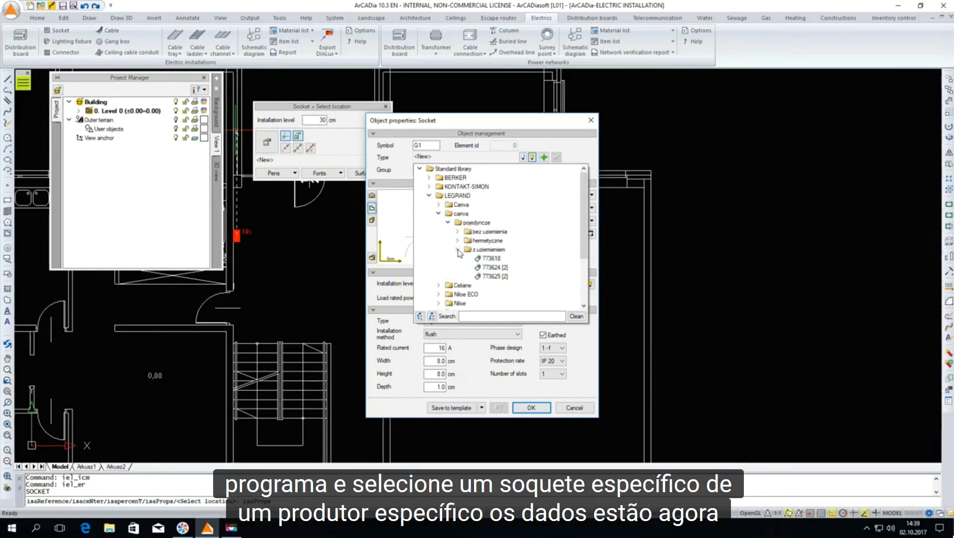
click(492, 270)
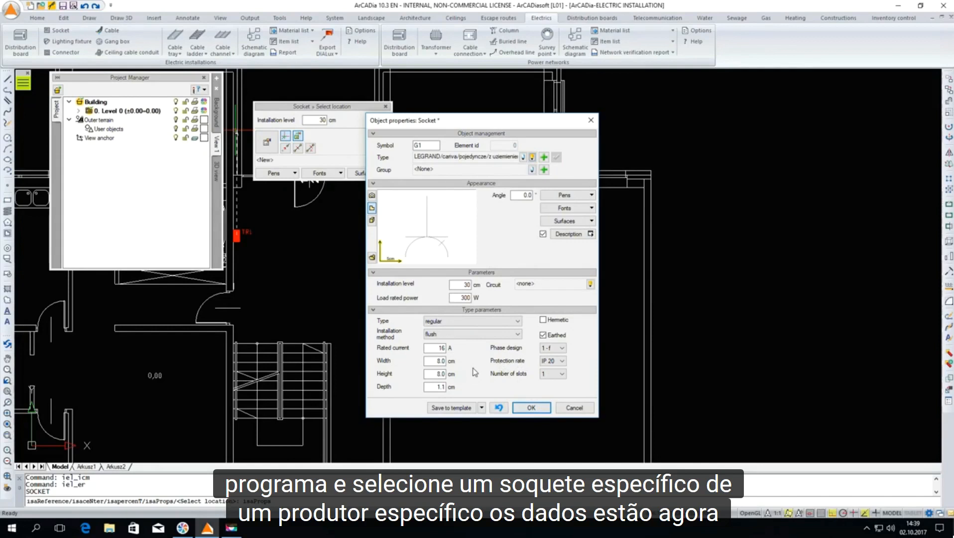
click(531, 408)
Place one socket on the large room's inner wall north of the door opening and another on the outer wall opposite
scroll(402, 211, up, 3)
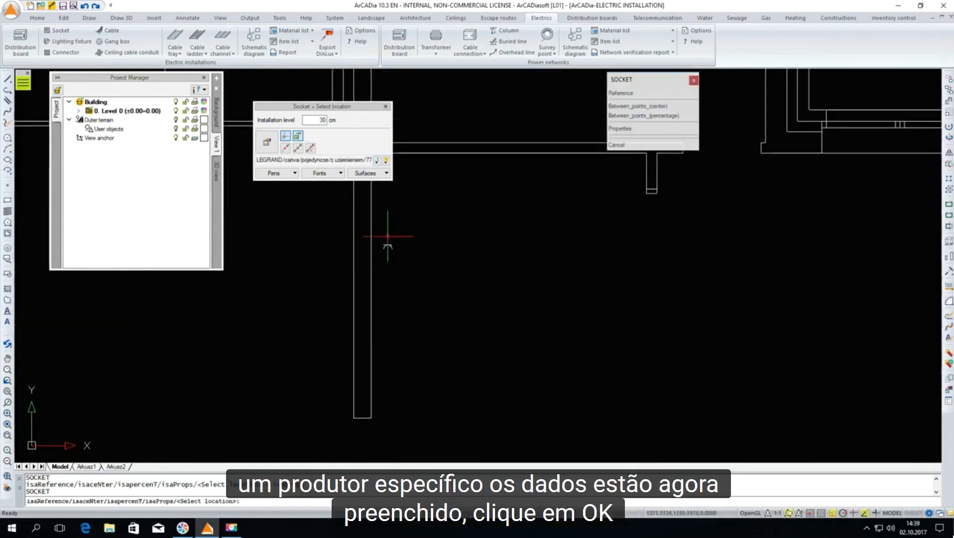
click(372, 254)
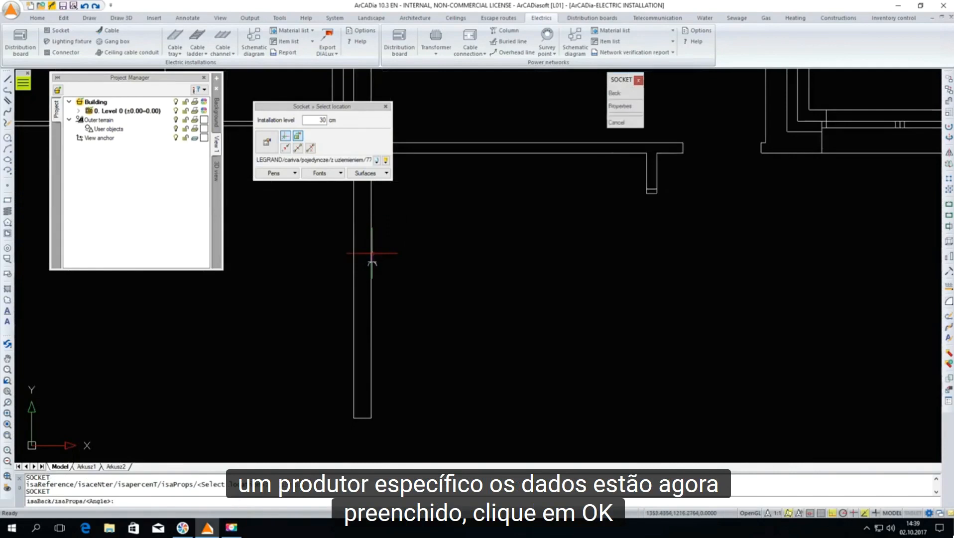
click(380, 218)
scroll(380, 218, down, 3)
scroll(530, 235, up, 3)
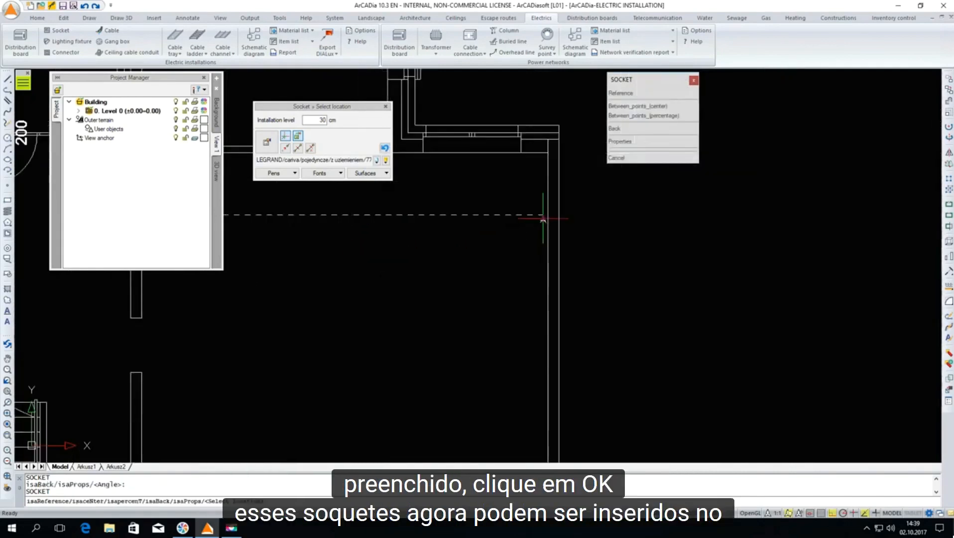
click(548, 213)
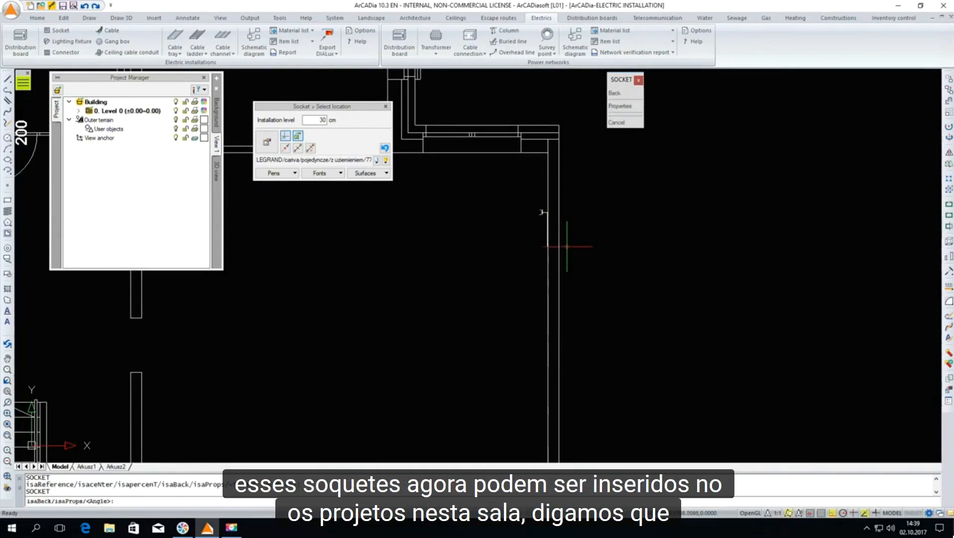
click(564, 264)
Place a third socket on the large room's outer wall near the lower corner and finish inserting sockets
scroll(528, 219, down, 3)
scroll(523, 331, up, 3)
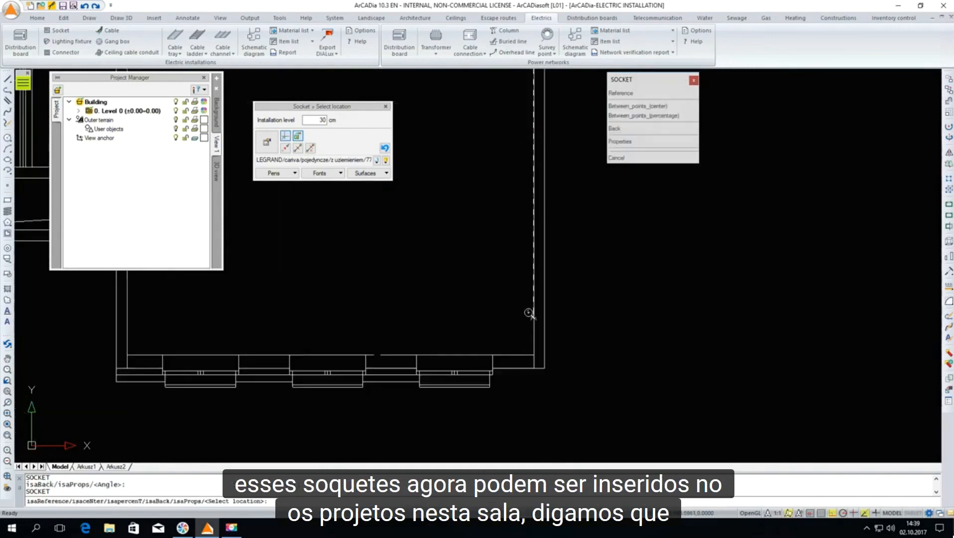
click(534, 320)
click(531, 322)
key(Escape)
scroll(452, 344, down, 3)
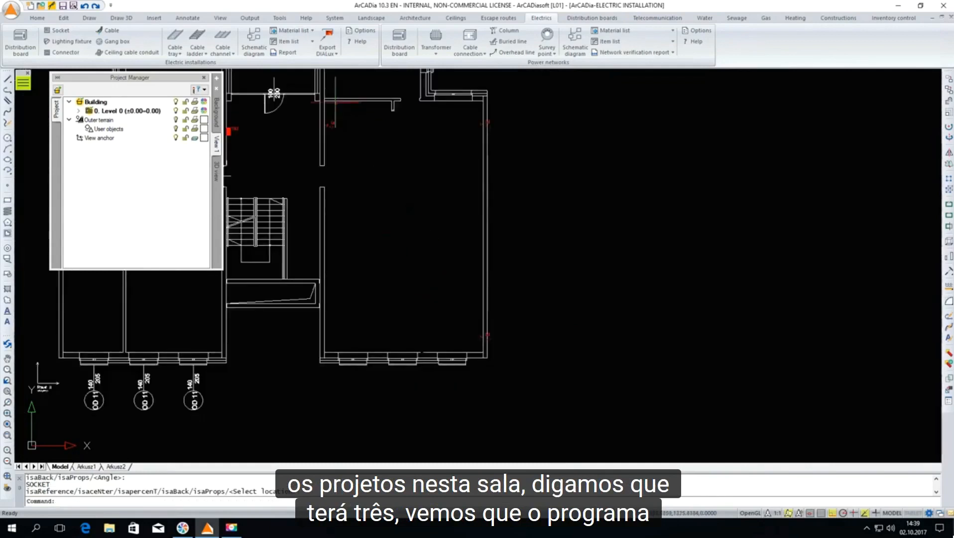
Examine the numbering labels of the three sockets placed in the large room
scroll(333, 103, up, 3)
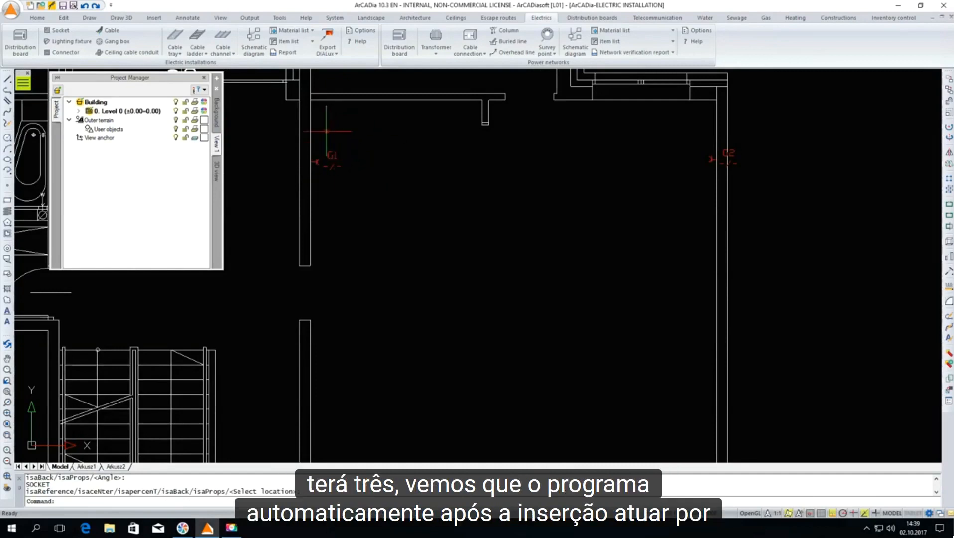
scroll(332, 132, down, 1)
scroll(582, 136, up, 1)
scroll(582, 135, down, 2)
scroll(586, 362, up, 2)
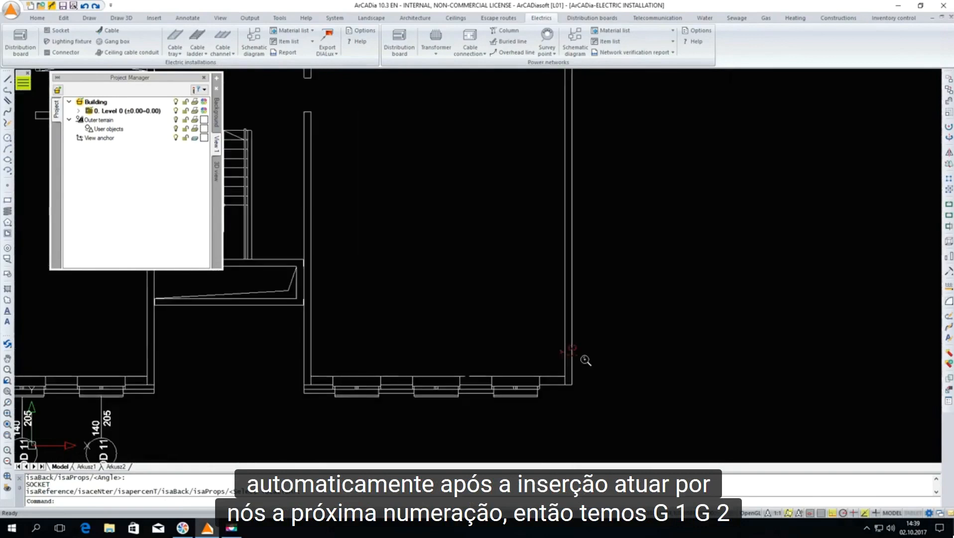
middle_drag(554, 341, 447, 340)
scroll(476, 101, up, 1)
scroll(476, 101, down, 2)
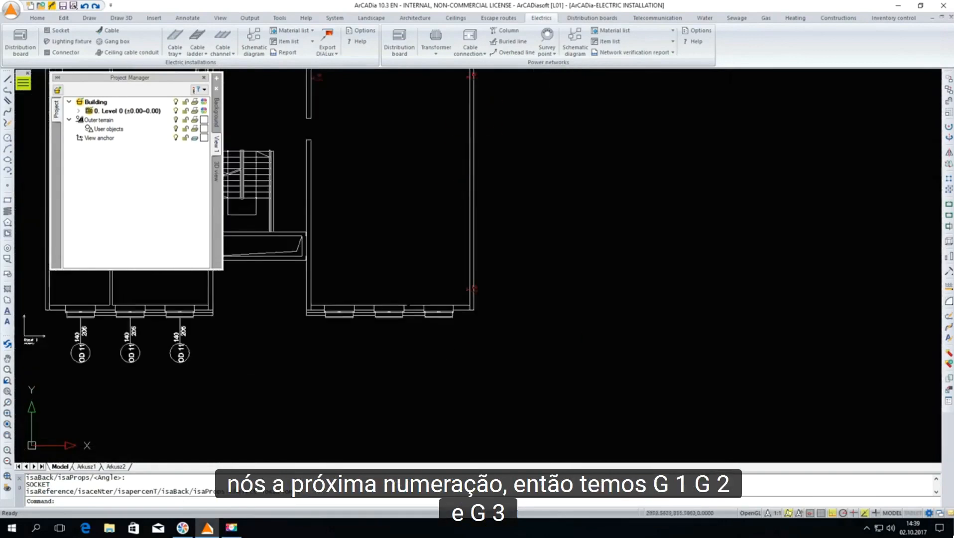
Move the description of socket G2 off the wall to the outside of the building
scroll(467, 150, up, 3)
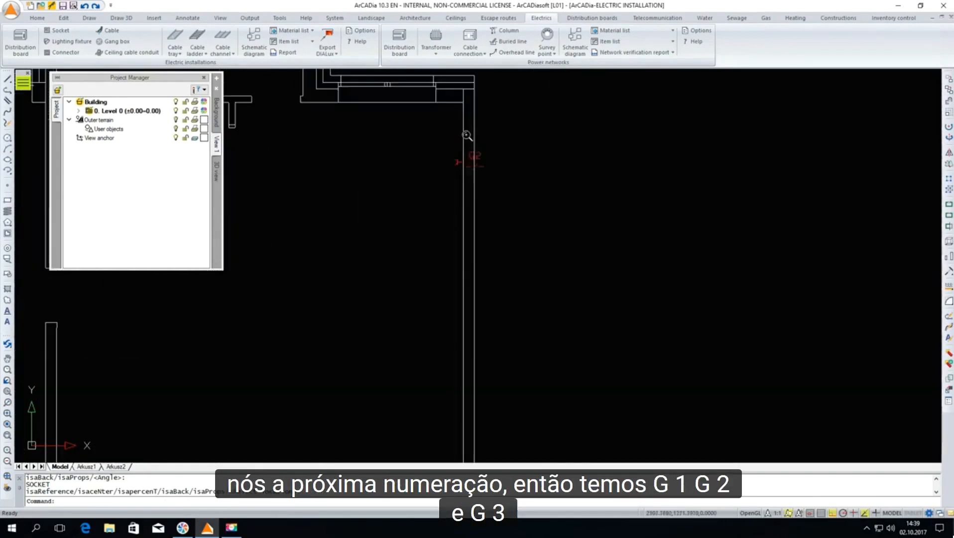
click(462, 160)
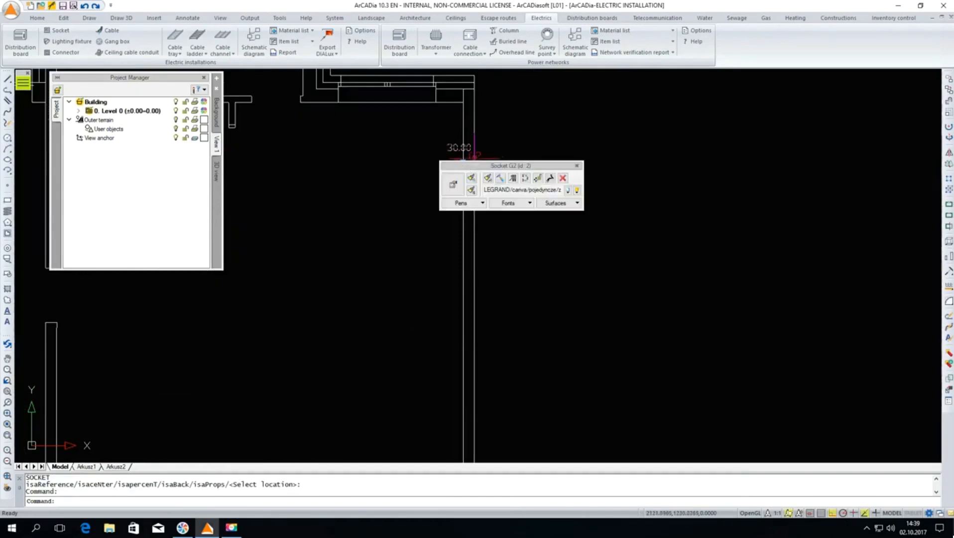
drag(473, 166, 314, 105)
click(463, 162)
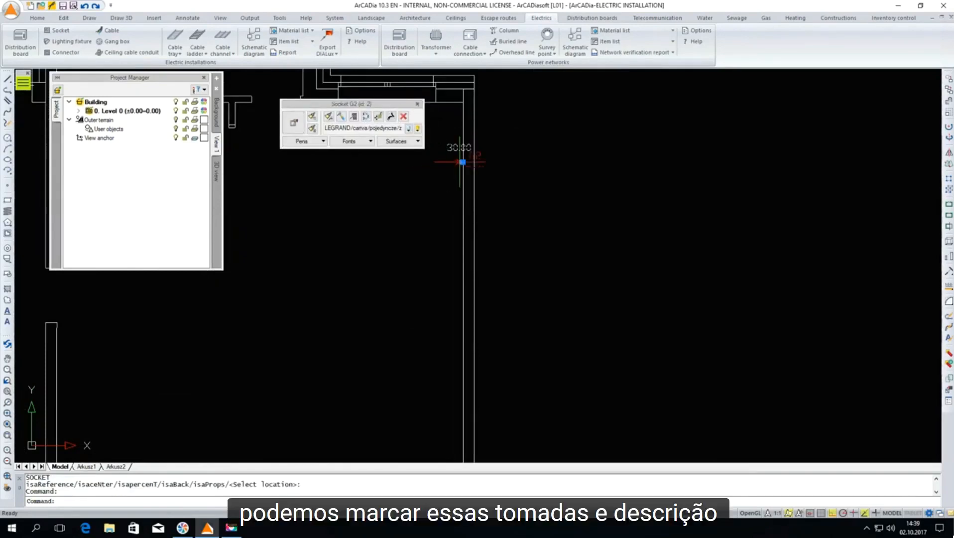
scroll(490, 162, down, 3)
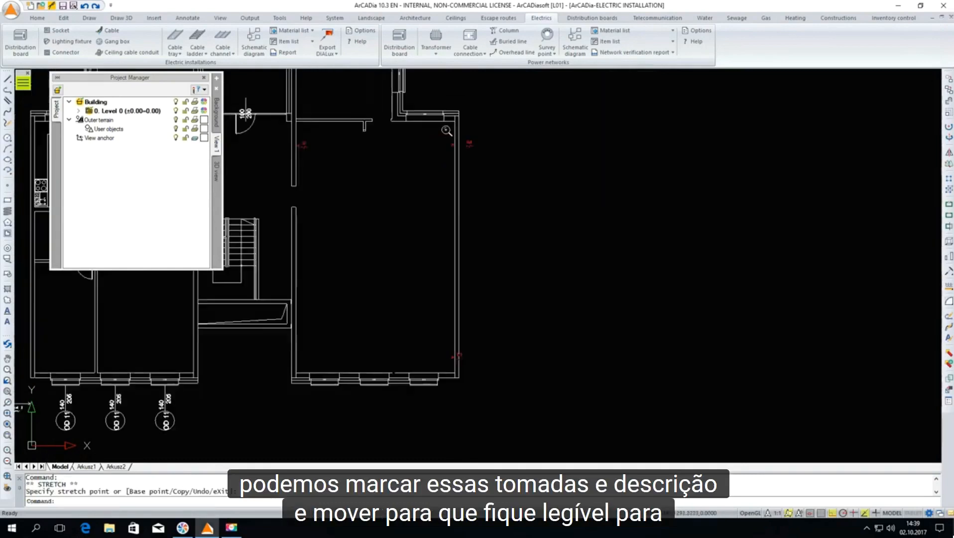
Move the description of the socket near the lower corner off the wall to the outside of the building
scroll(464, 409, up, 3)
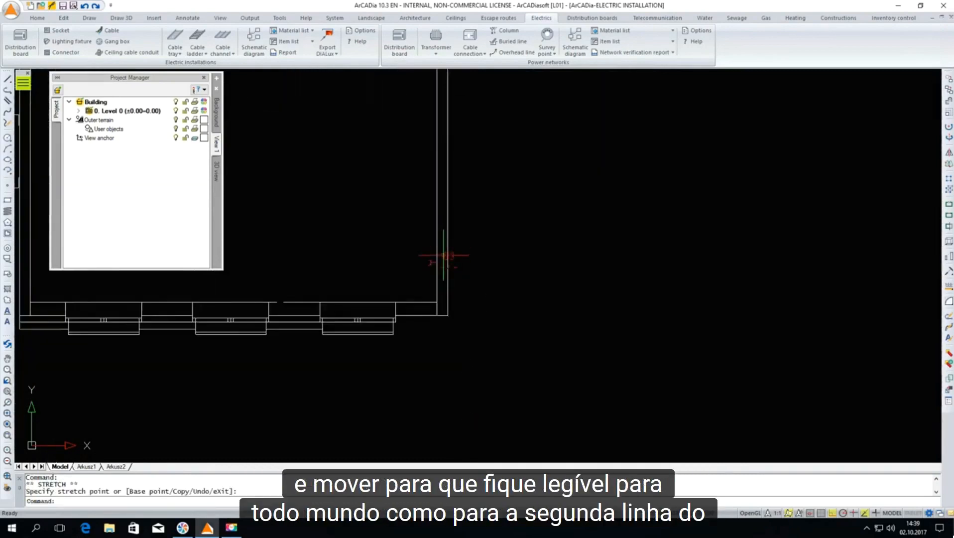
click(447, 257)
click(436, 262)
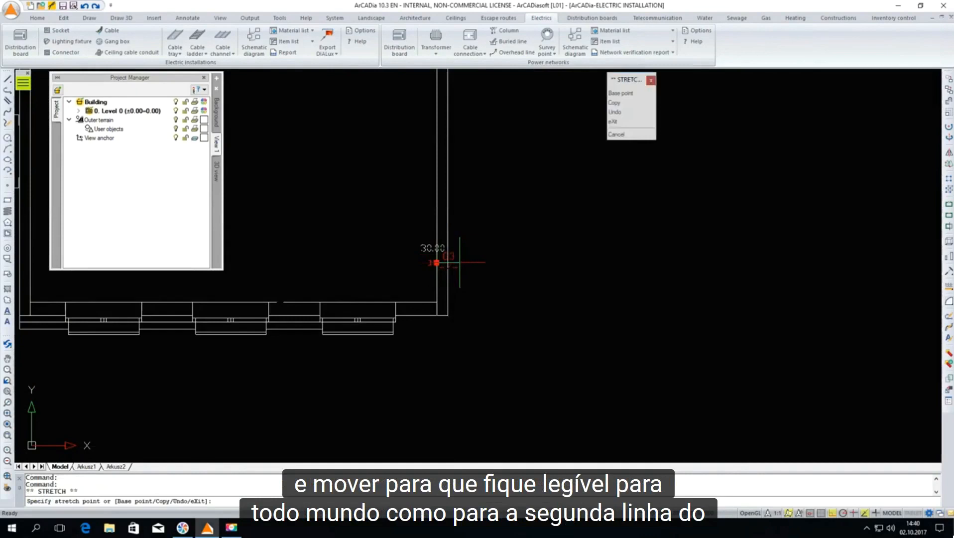
click(438, 260)
scroll(464, 260, down, 4)
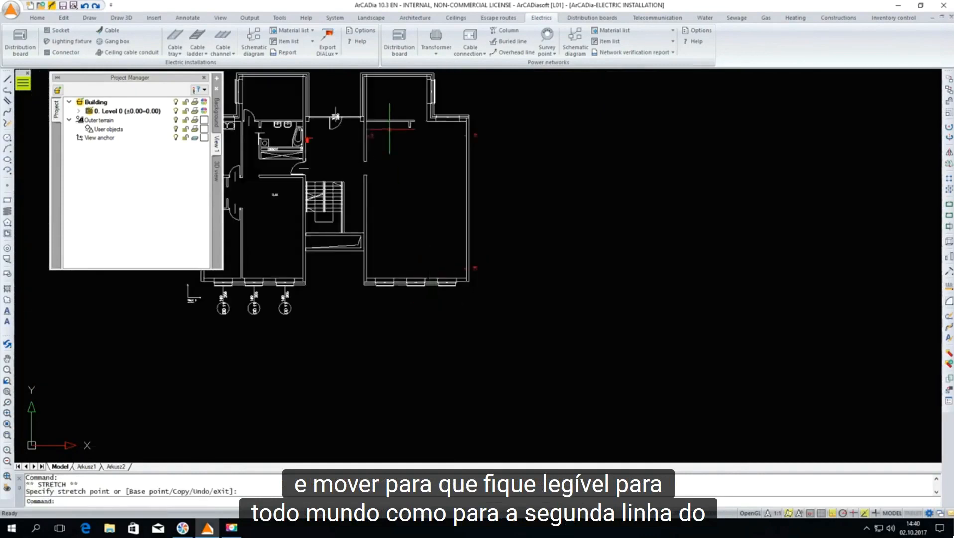
Select all three sockets in the large room and assign them to circuit 1 (Socket) in their shared properties
scroll(376, 126, up, 4)
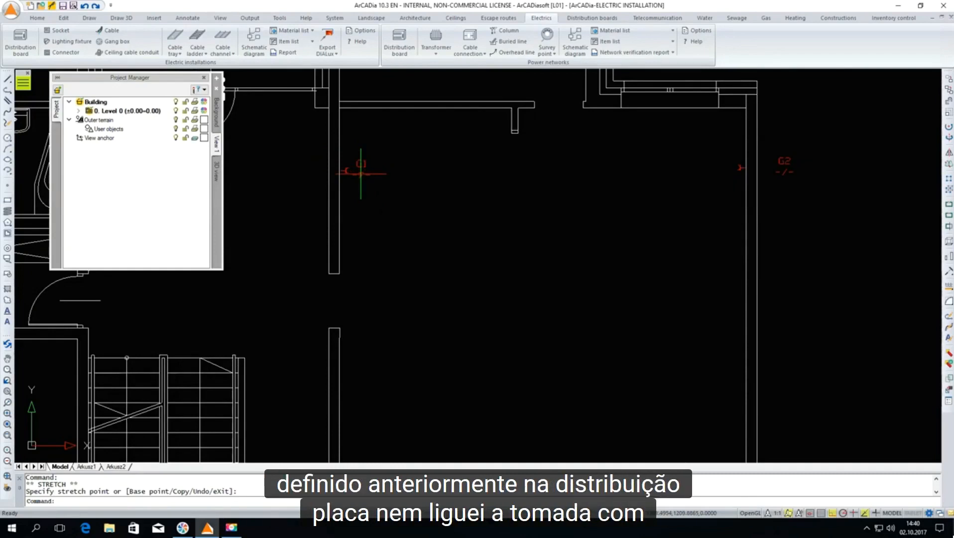
scroll(360, 156, down, 3)
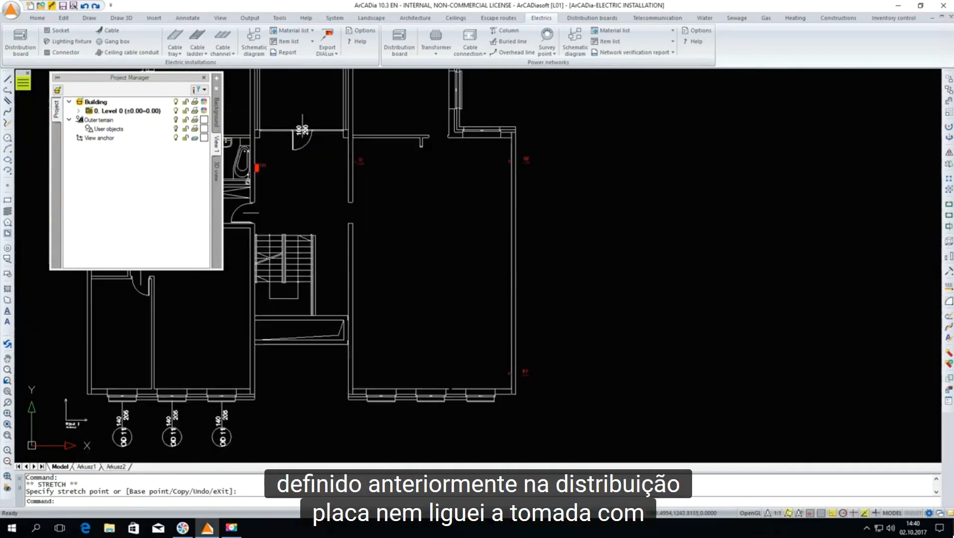
click(343, 143)
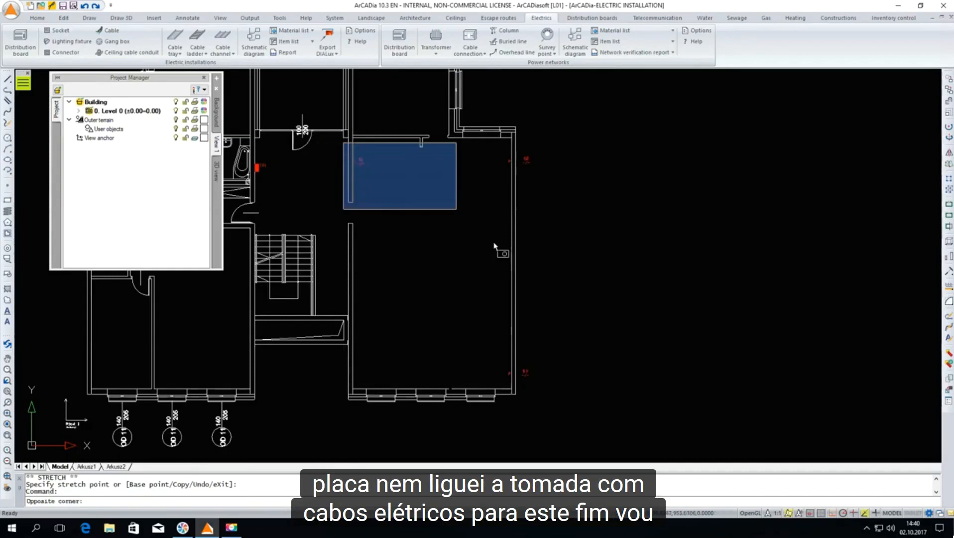
click(590, 390)
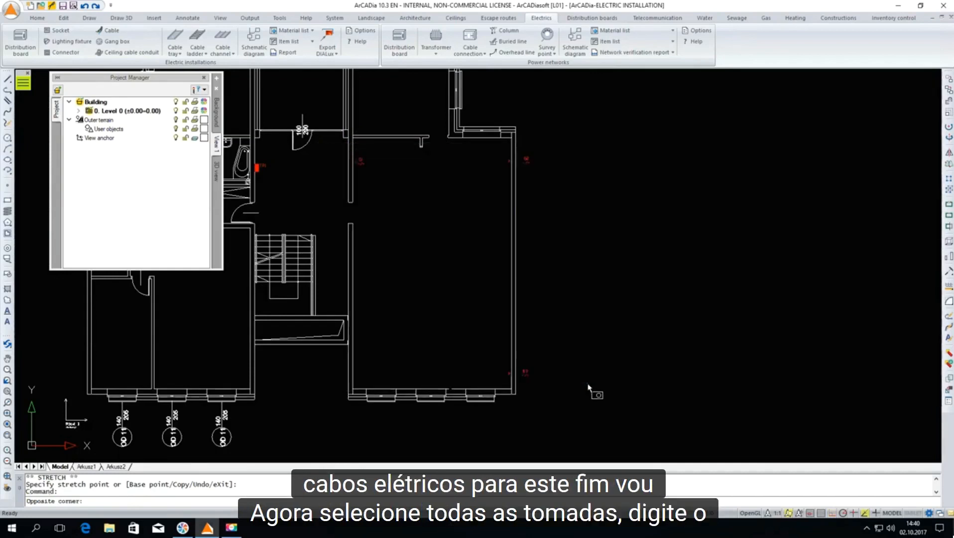
text(isa_ec)
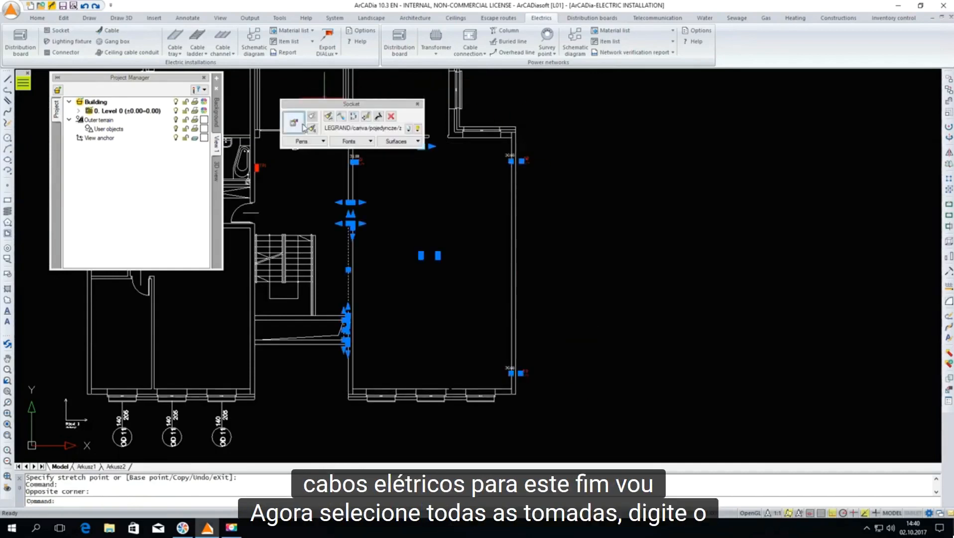
key(Return)
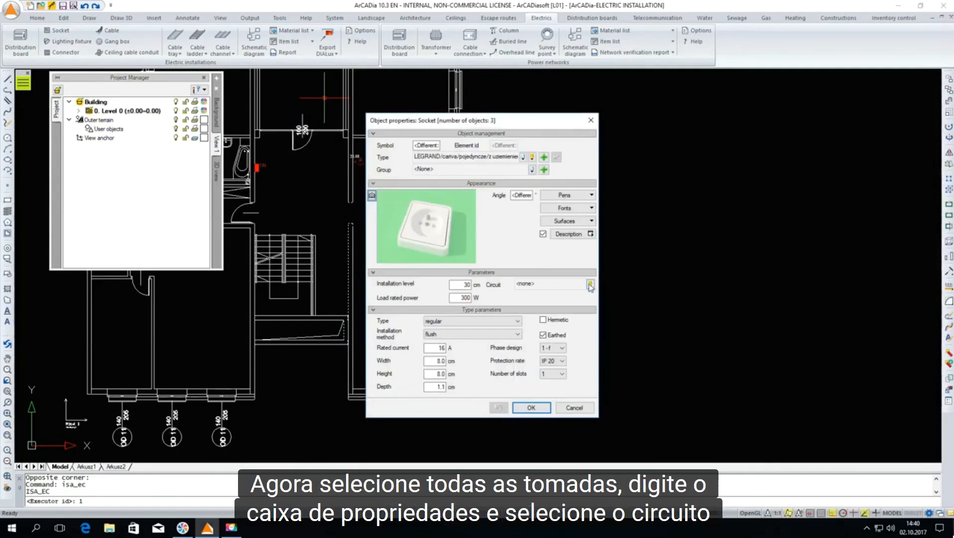
click(591, 285)
click(562, 313)
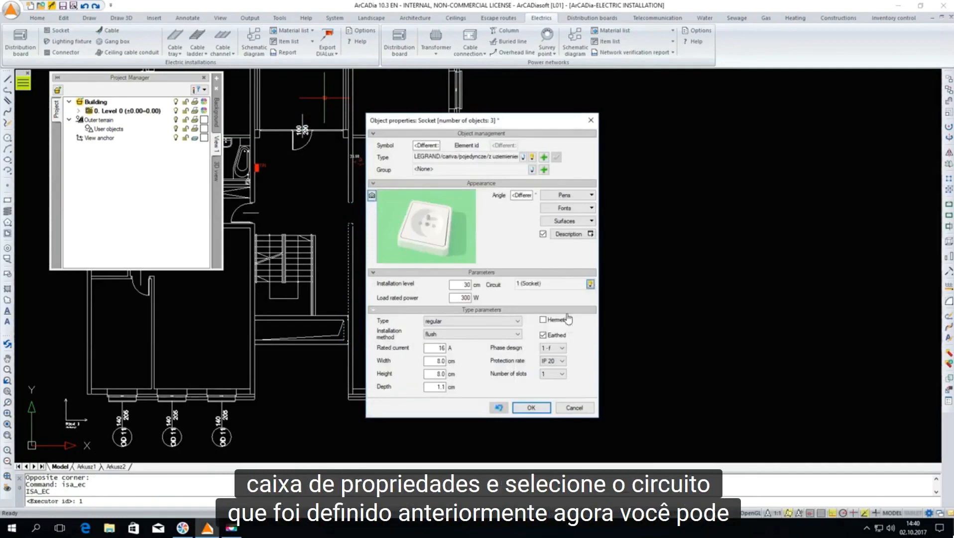
click(538, 407)
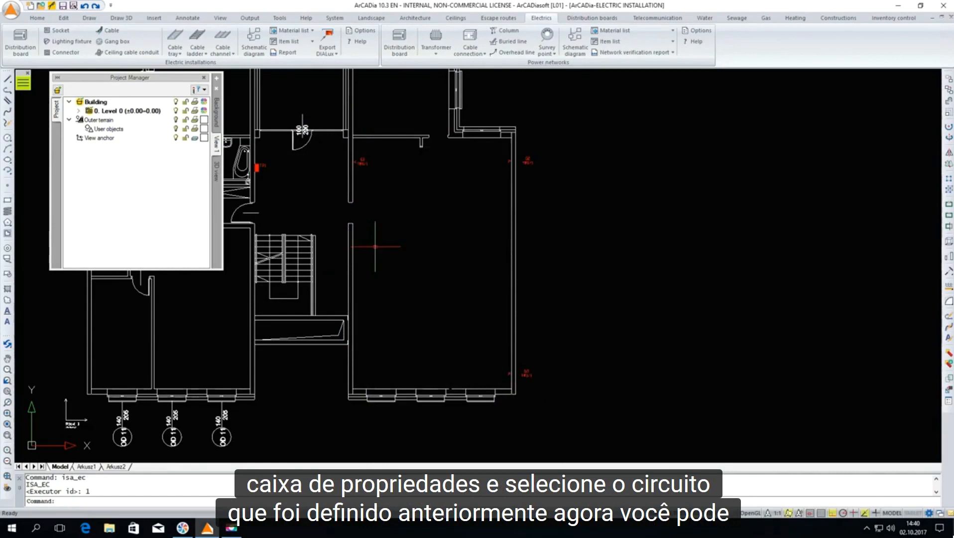
scroll(390, 192, up, 3)
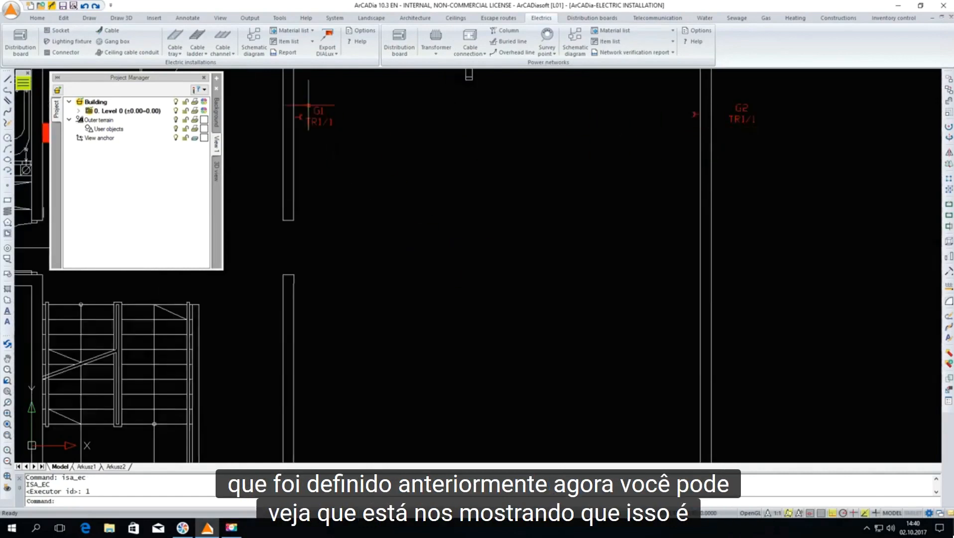
Set the Socket circuit's protection in distribution board TR1 to the 16 A Bezpiecznik, instalacyjny, szybki fuse from the standard library
scroll(475, 185, down, 3)
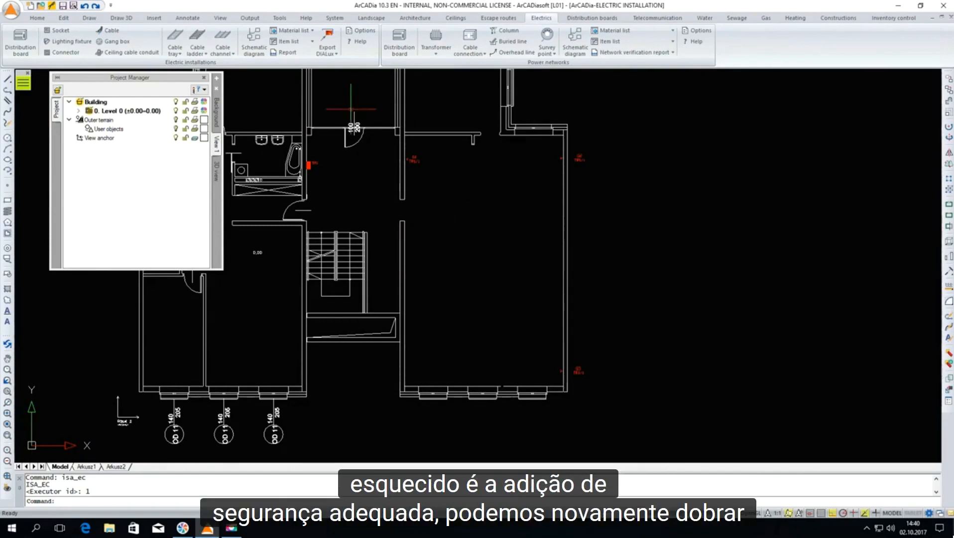
scroll(308, 149, up, 3)
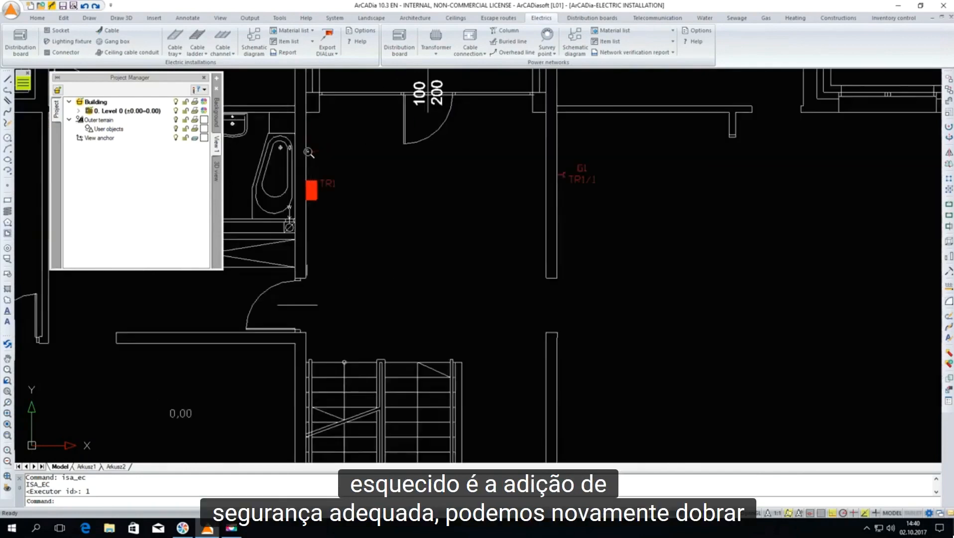
double_click(321, 186)
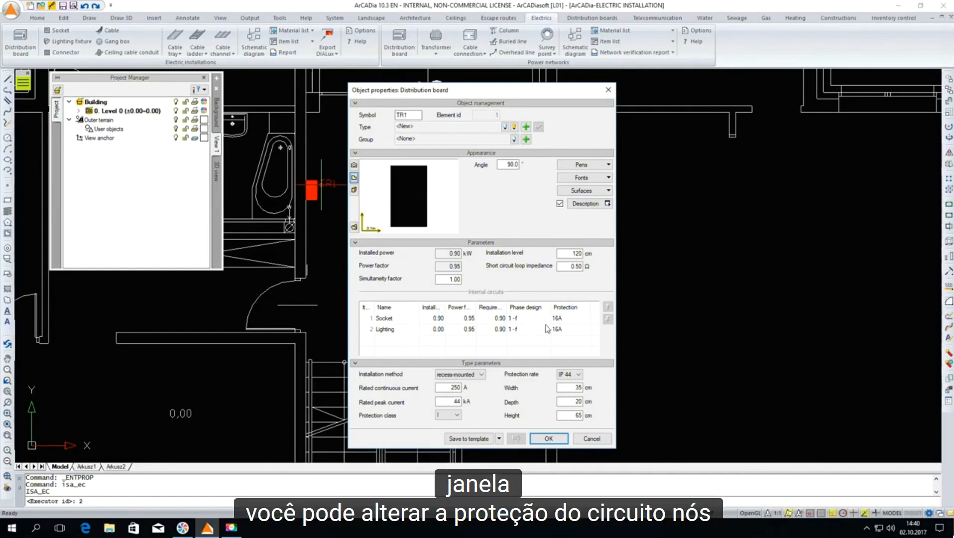
double_click(566, 319)
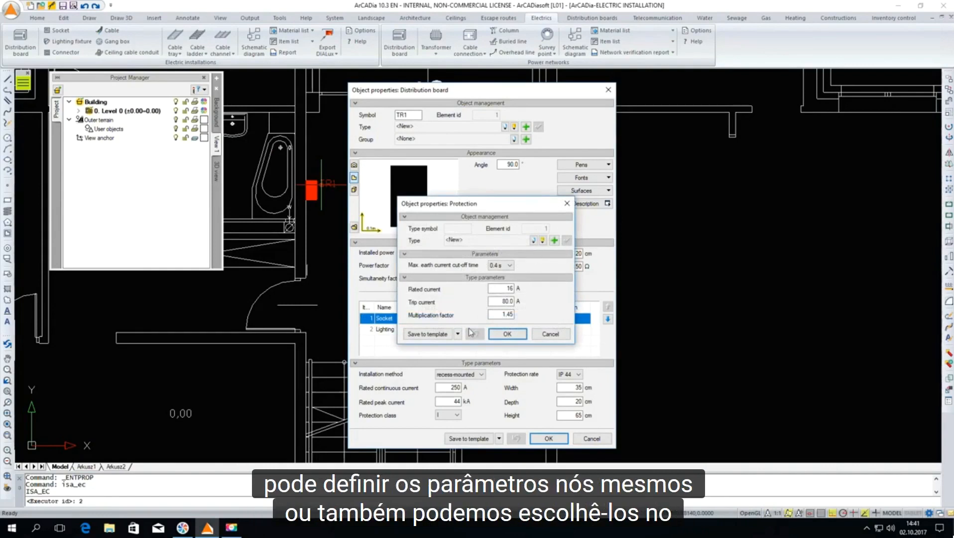
click(543, 240)
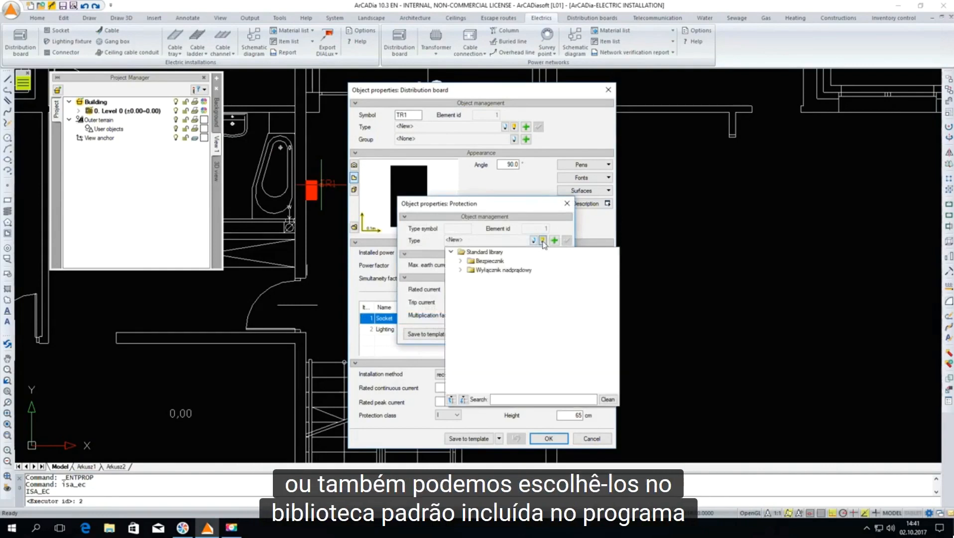
click(461, 262)
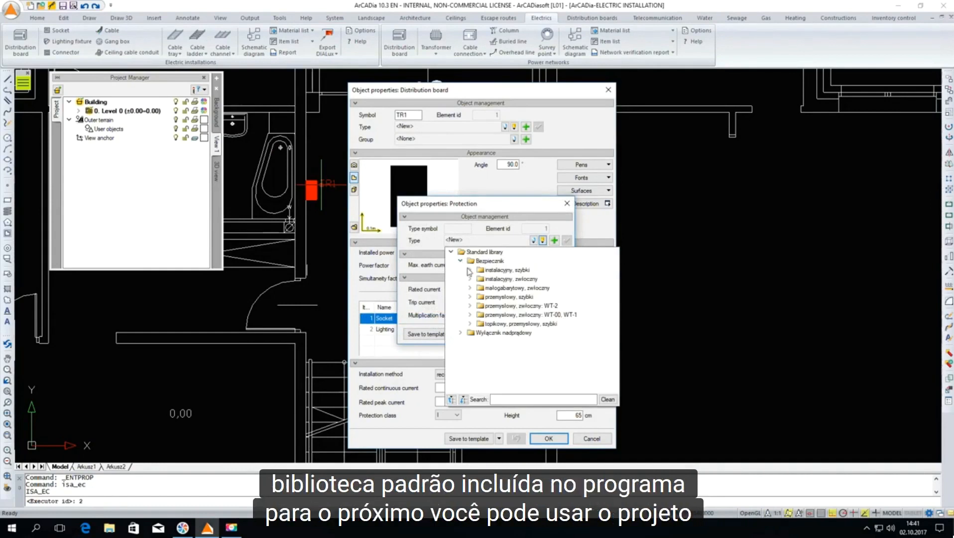
click(470, 270)
double_click(498, 315)
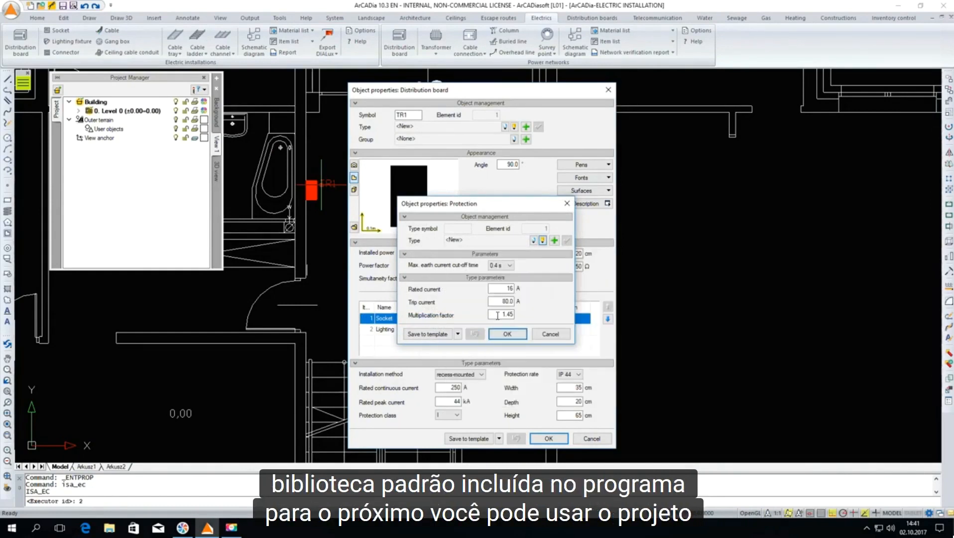
click(520, 333)
Set the Lighting circuit's protection to the 16 A Bezpiecznik, instalacyjny, szybki fuse from the project library and accept the board's properties
double_click(568, 331)
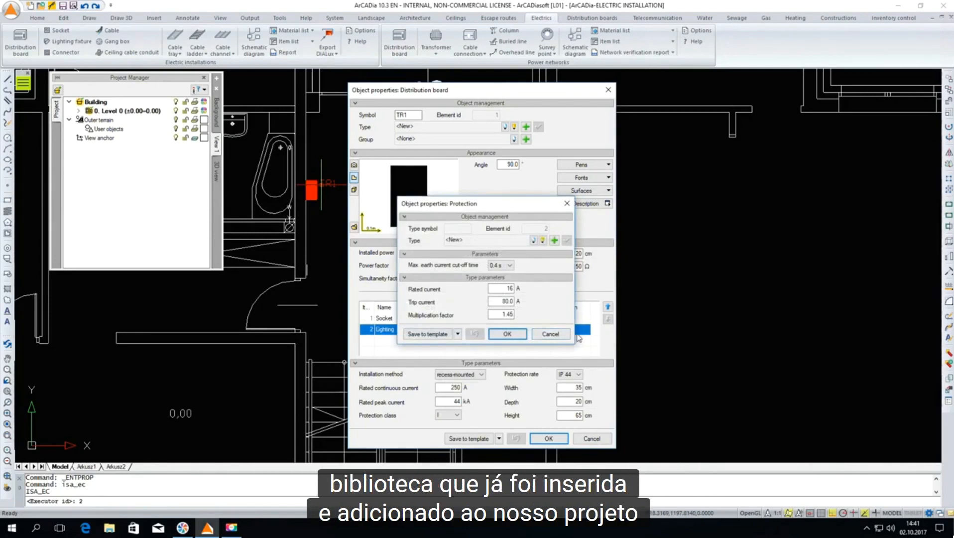
click(533, 240)
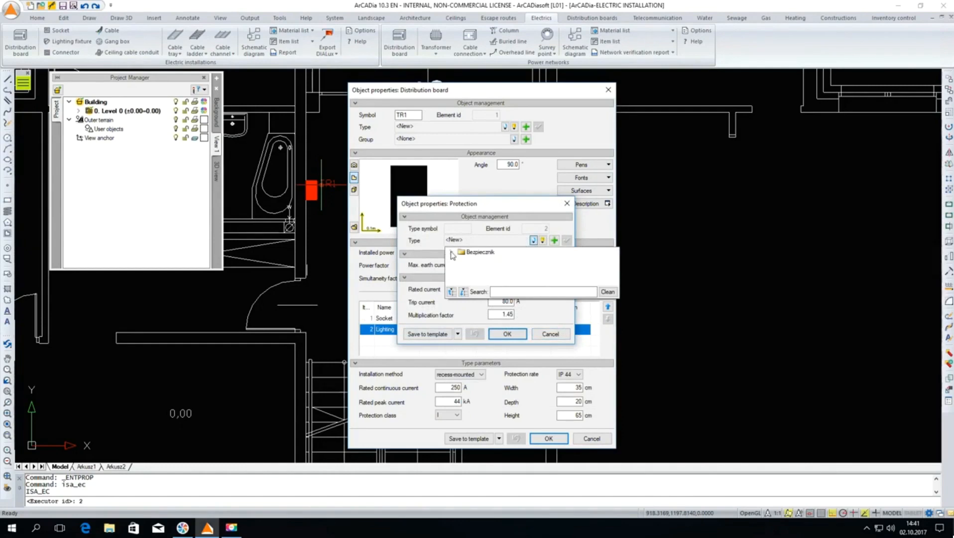
click(451, 253)
double_click(491, 270)
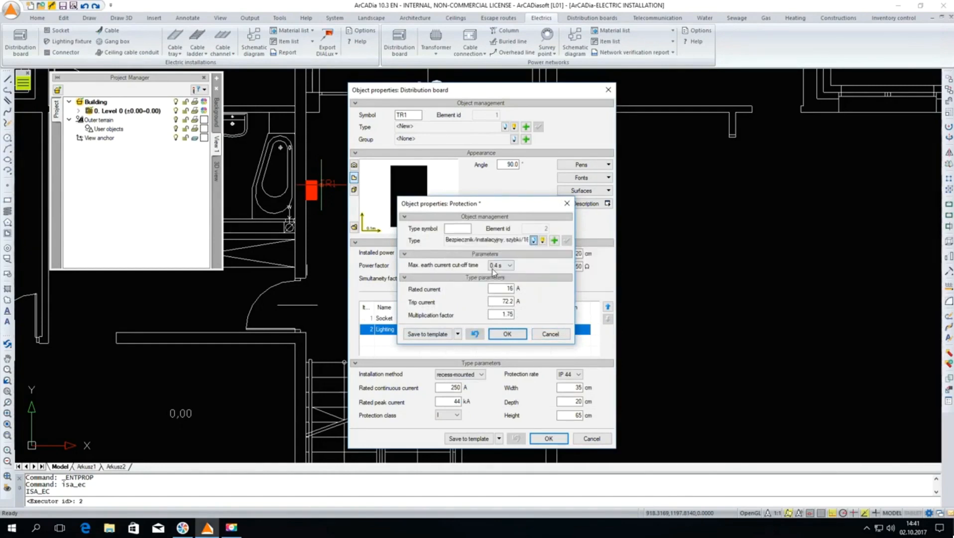
click(508, 335)
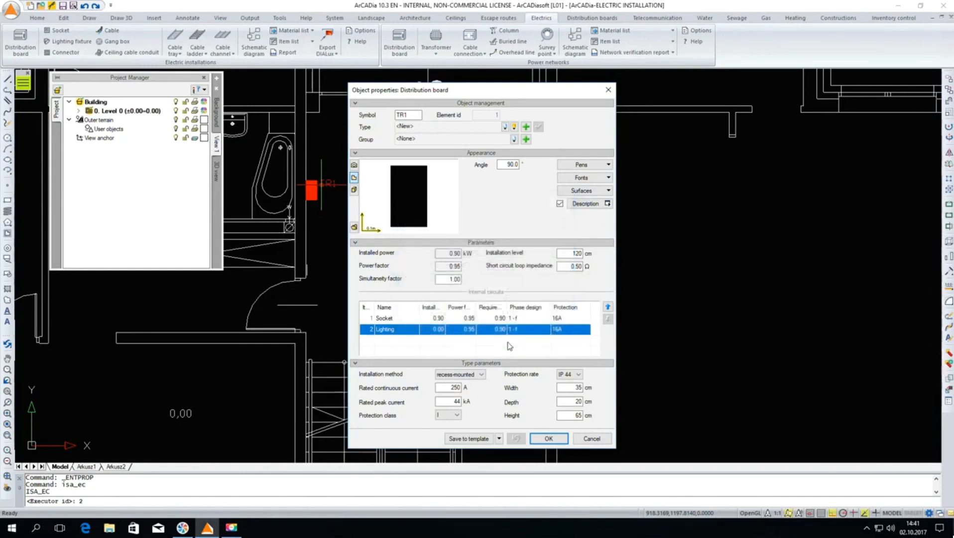
click(549, 438)
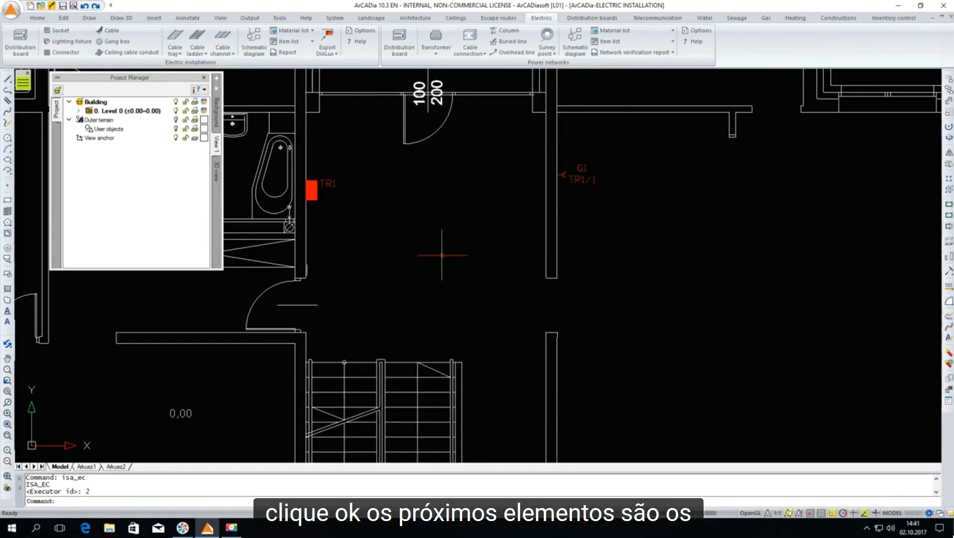
Start inserting a lighting fixture and choose the ELGO Clix KS-113 type from the standard library
scroll(353, 238, down, 4)
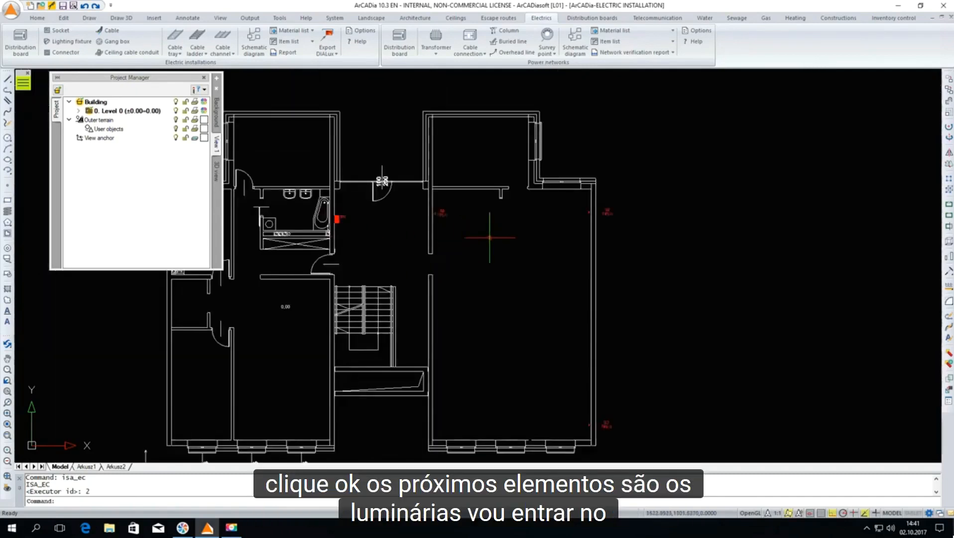
click(66, 41)
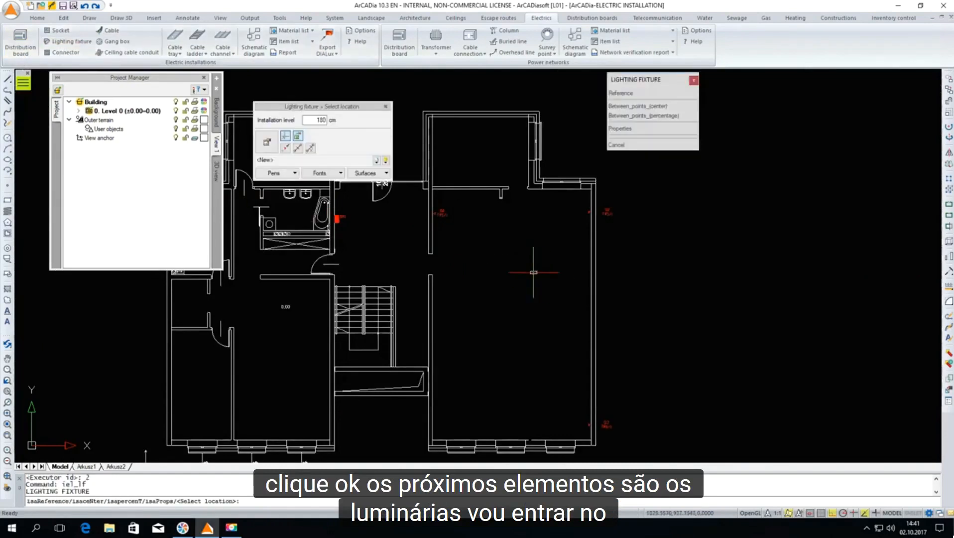
click(268, 142)
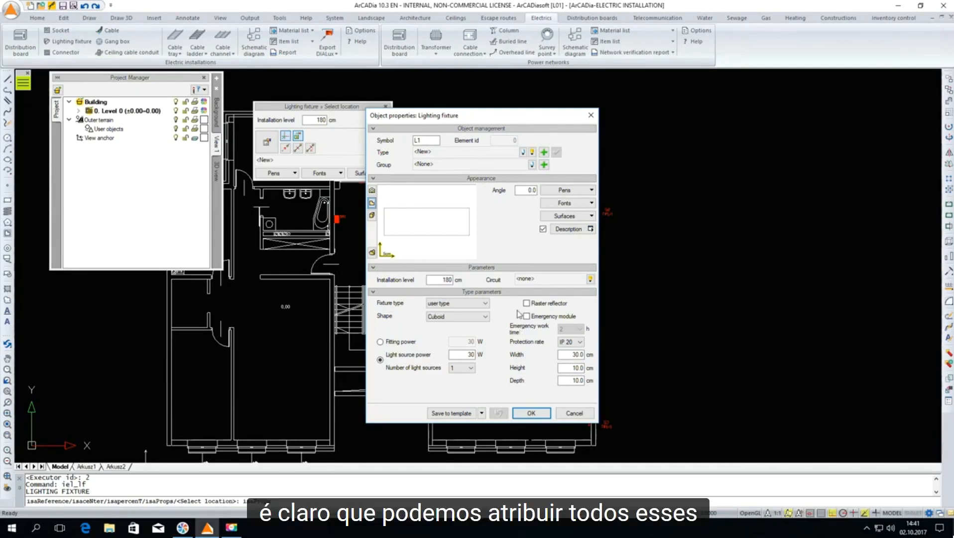
click(533, 152)
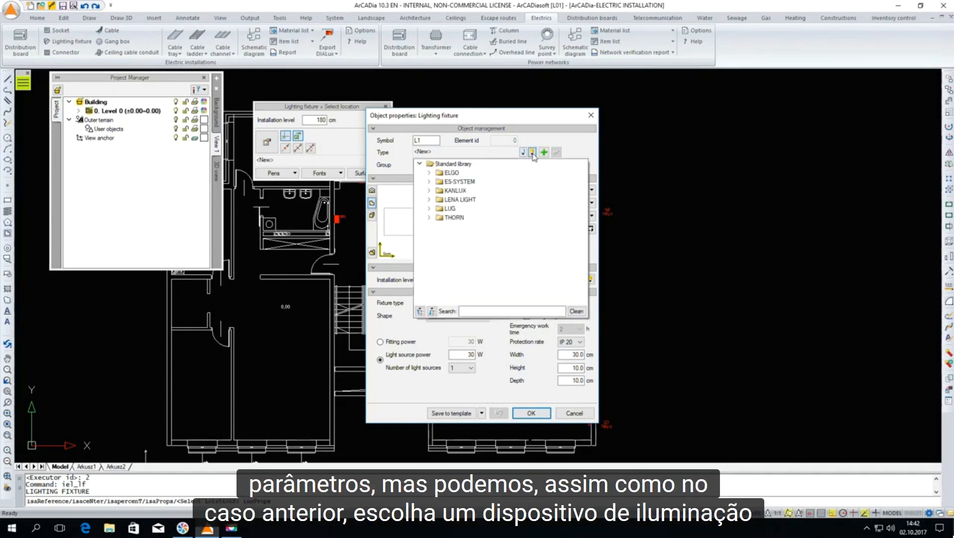
click(429, 182)
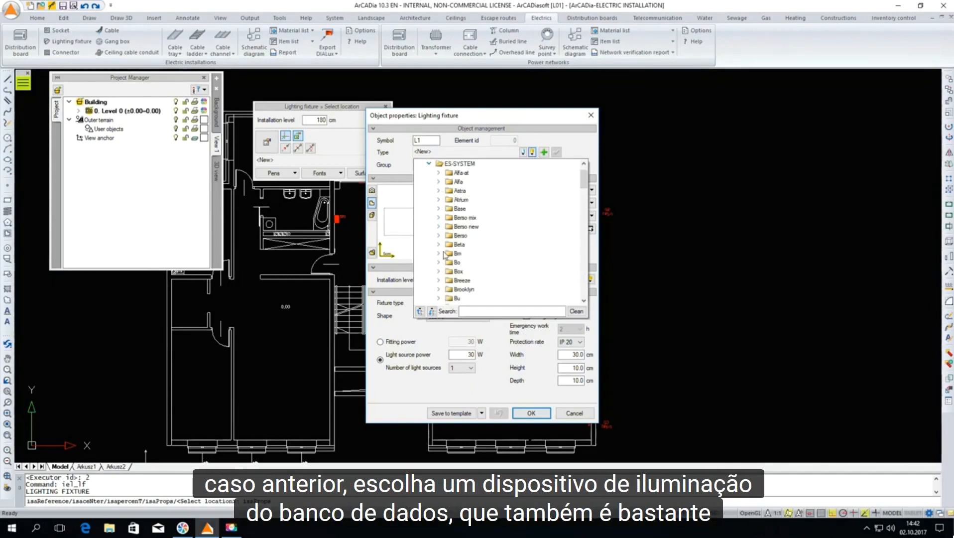
scroll(445, 250, up, 1)
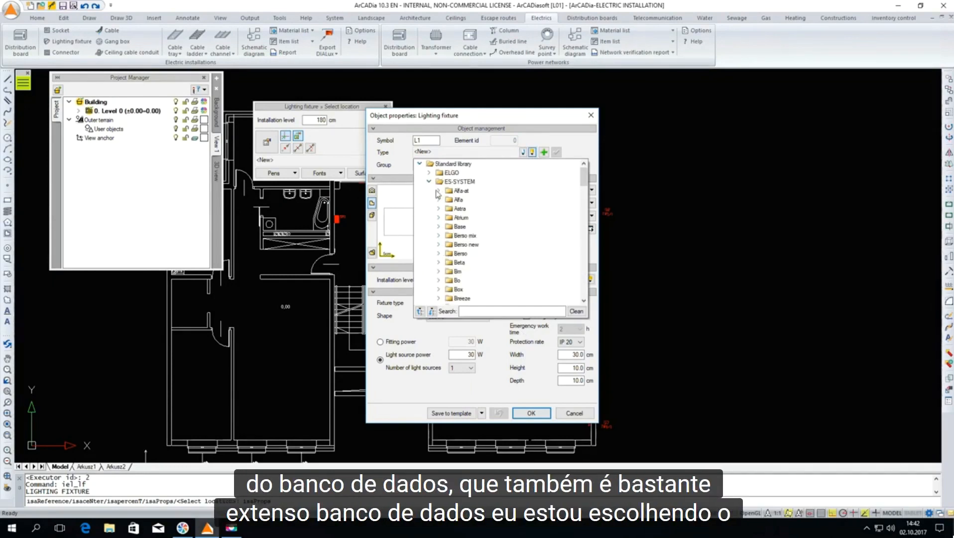
click(428, 173)
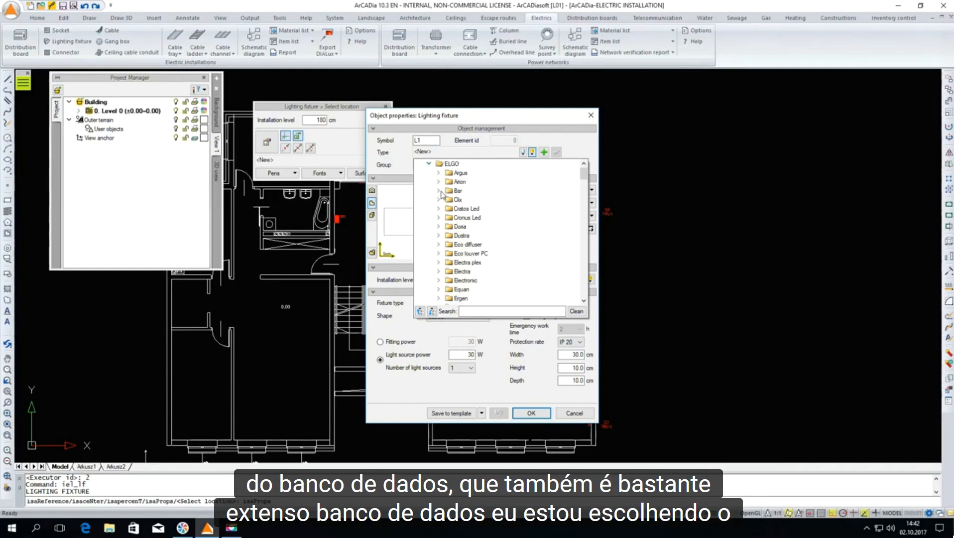
click(440, 200)
click(470, 238)
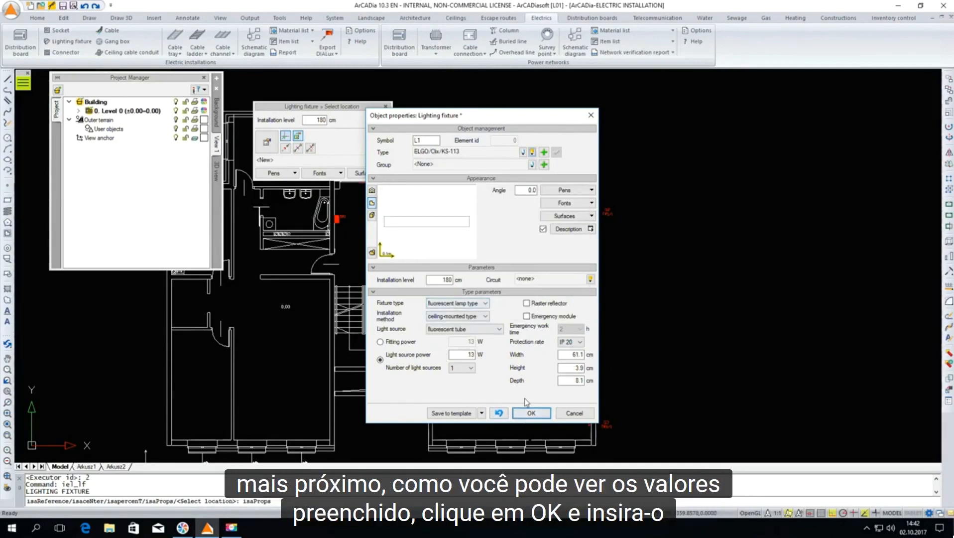
click(531, 413)
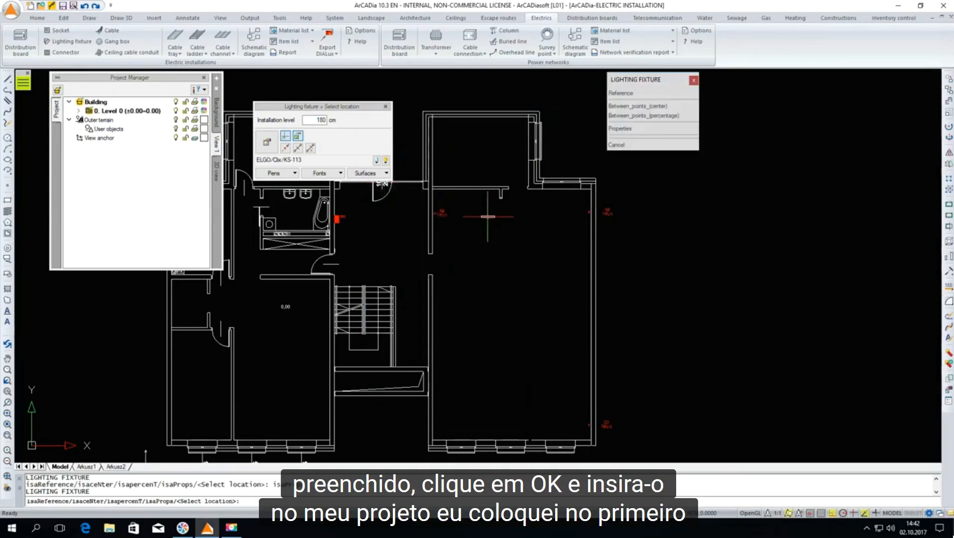
Place one horizontal lighting fixture in the upper part of the large room, a short way right of socket G1
scroll(474, 217, up, 3)
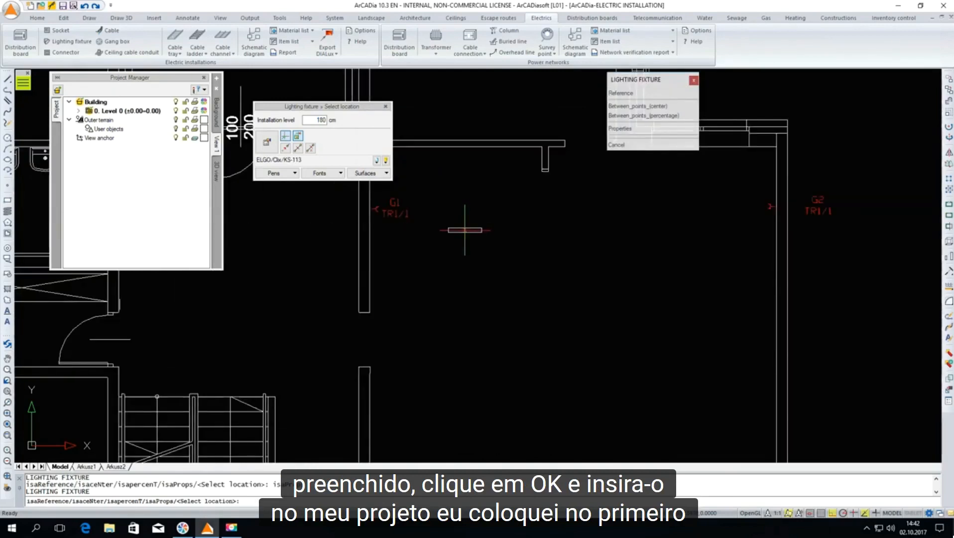
click(467, 224)
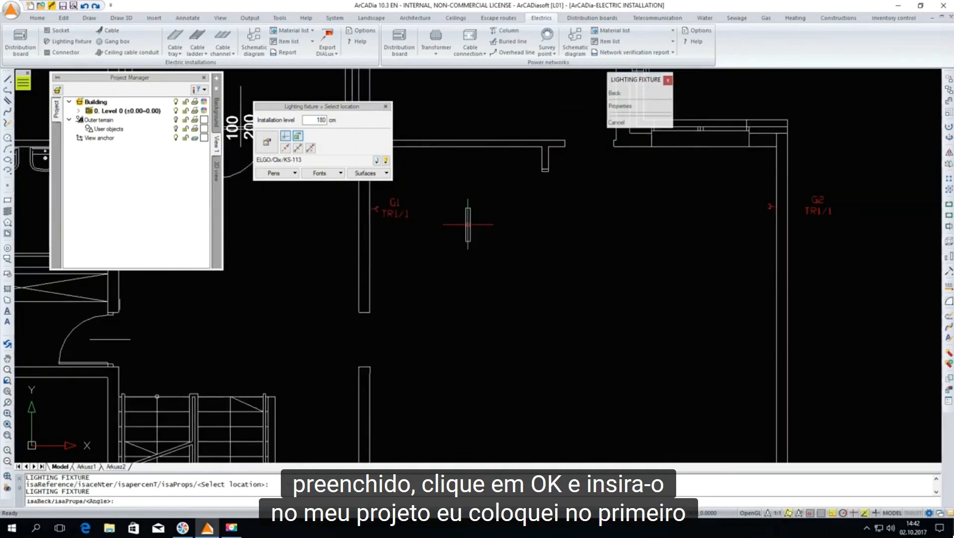
click(519, 224)
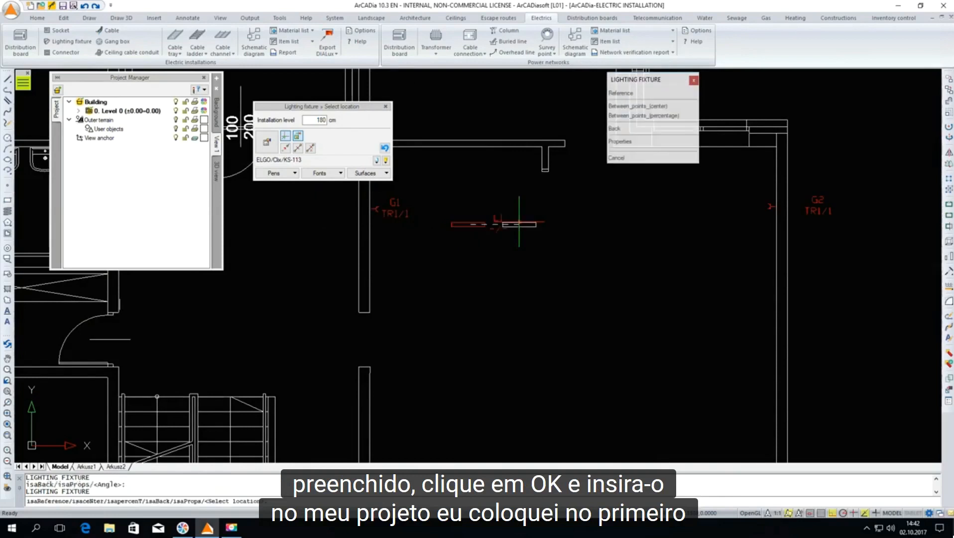
key(Escape)
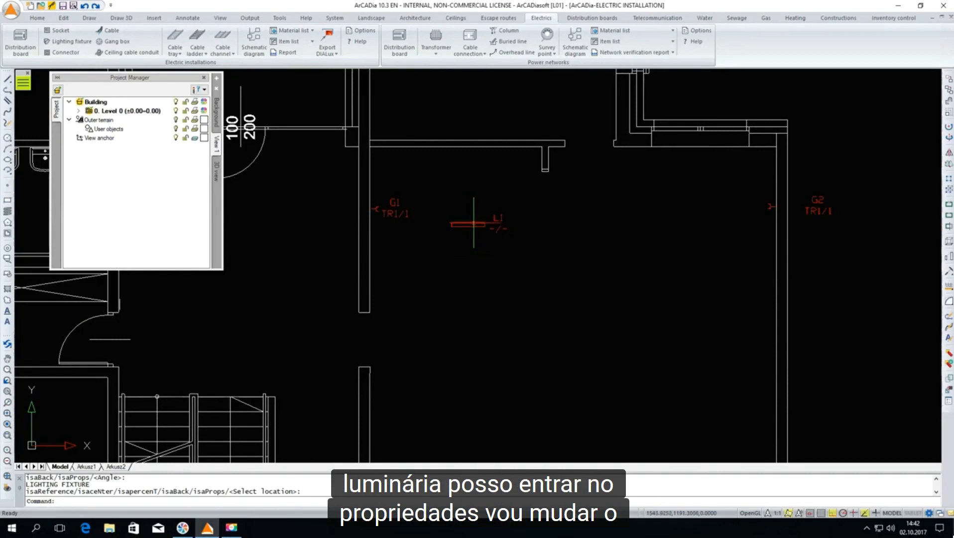
Set the placed fixture's installation level to 250 cm and assign it to circuit 2 (Lighting) of TR1
click(474, 224)
click(296, 129)
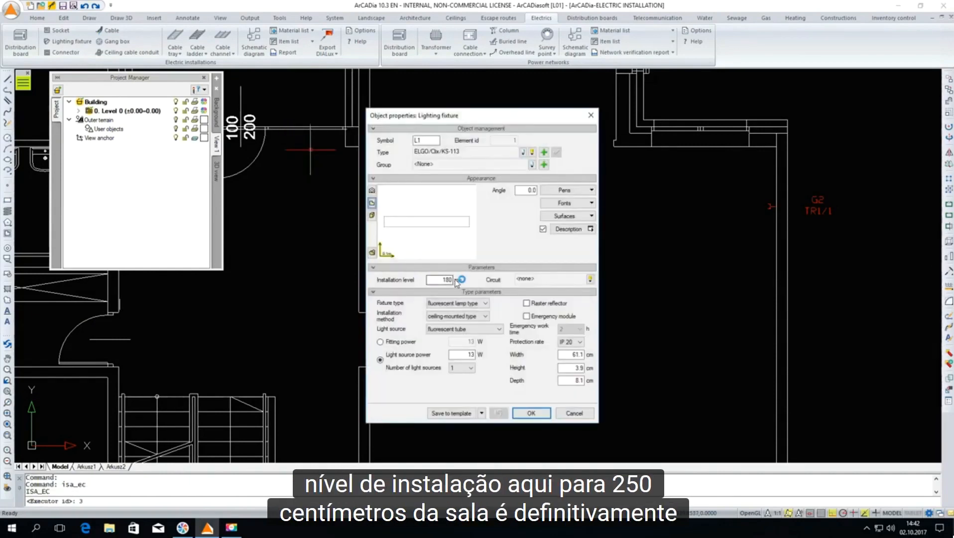
text(250)
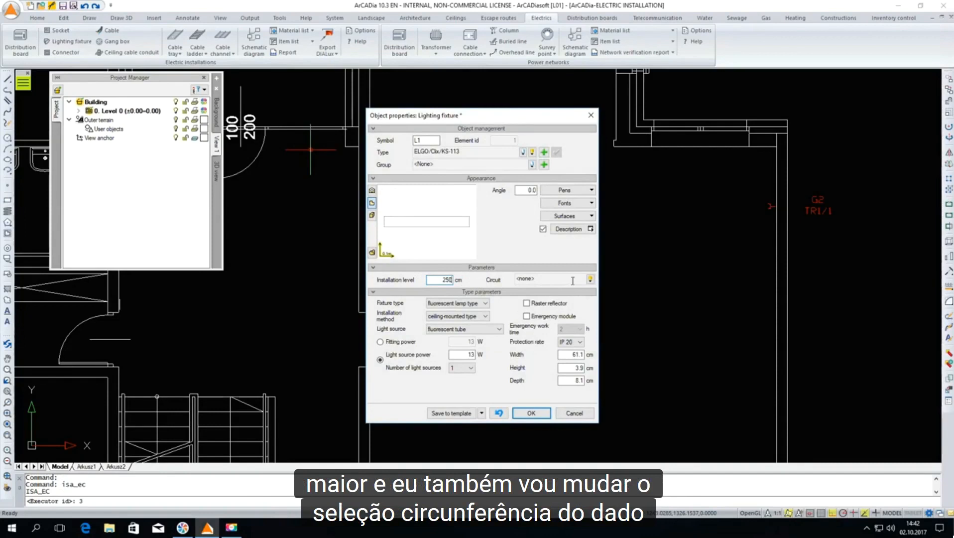
click(590, 279)
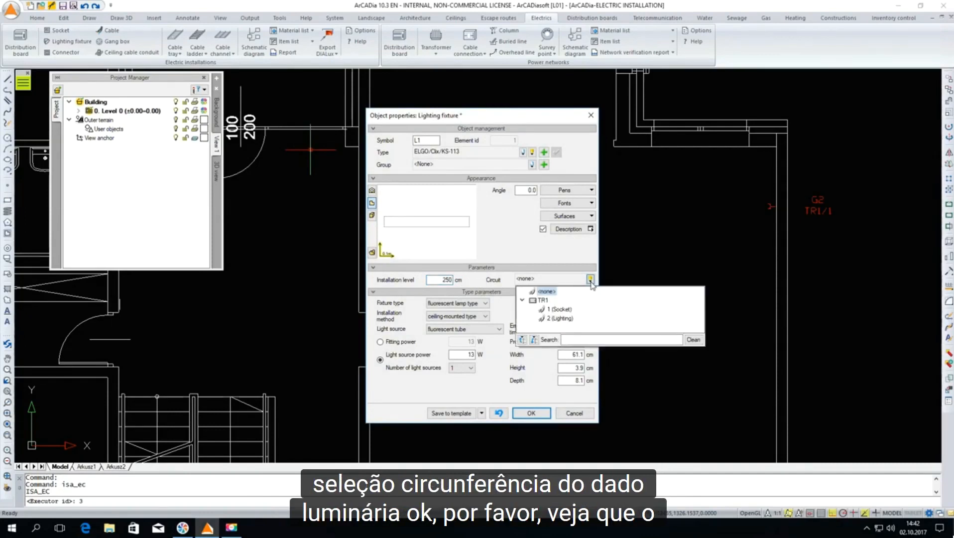
click(561, 318)
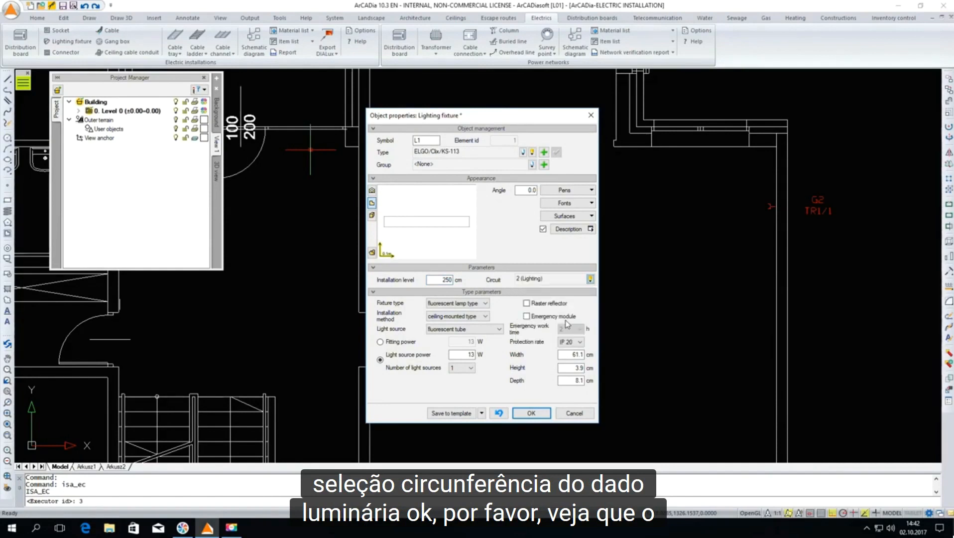
click(532, 413)
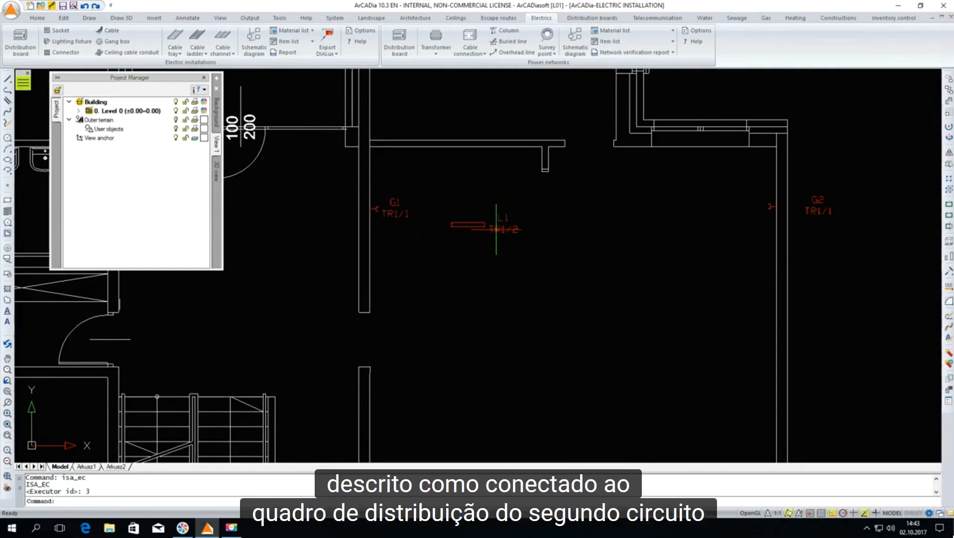
Copy the lighting fixture and paste the copy 350 cm to its right, toward socket G2
click(481, 224)
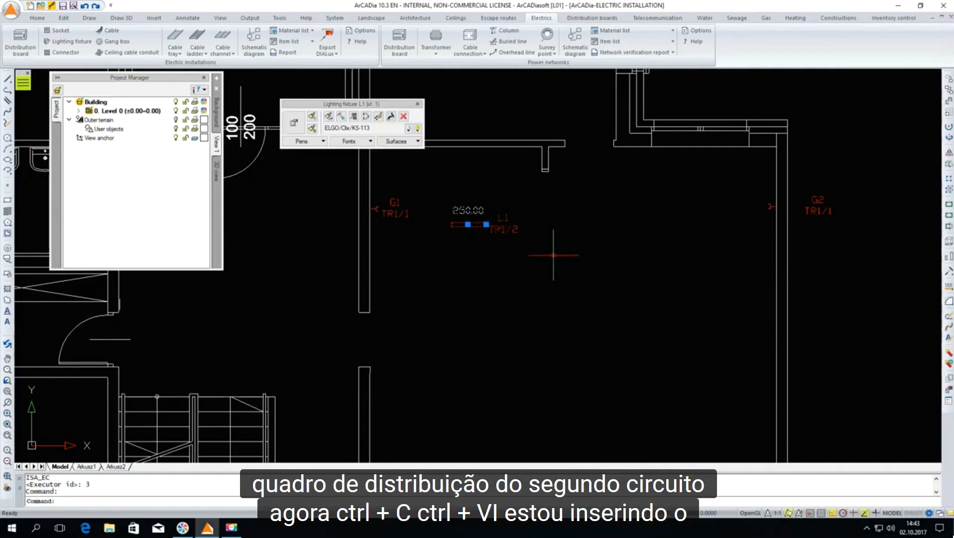
key(ctrl+c)
key(ctrl+v)
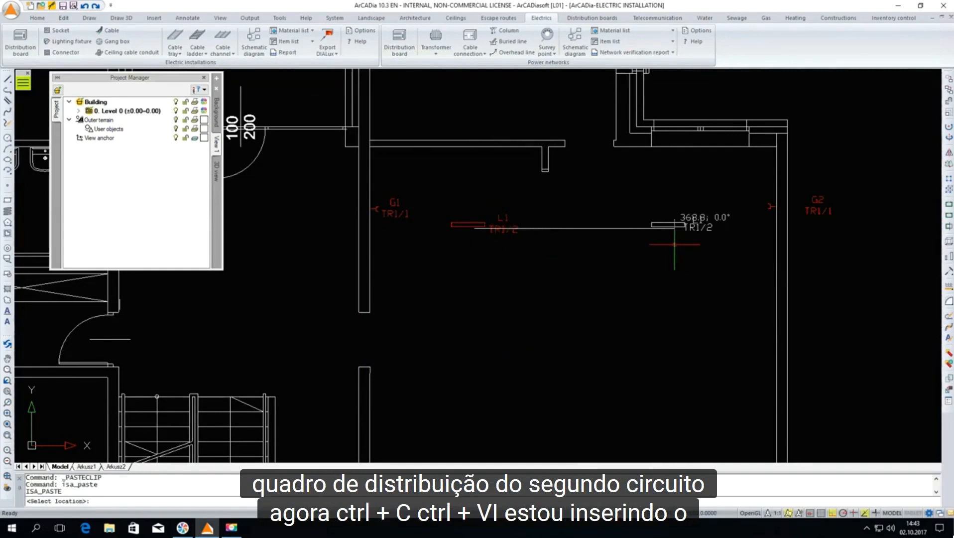
text(3)
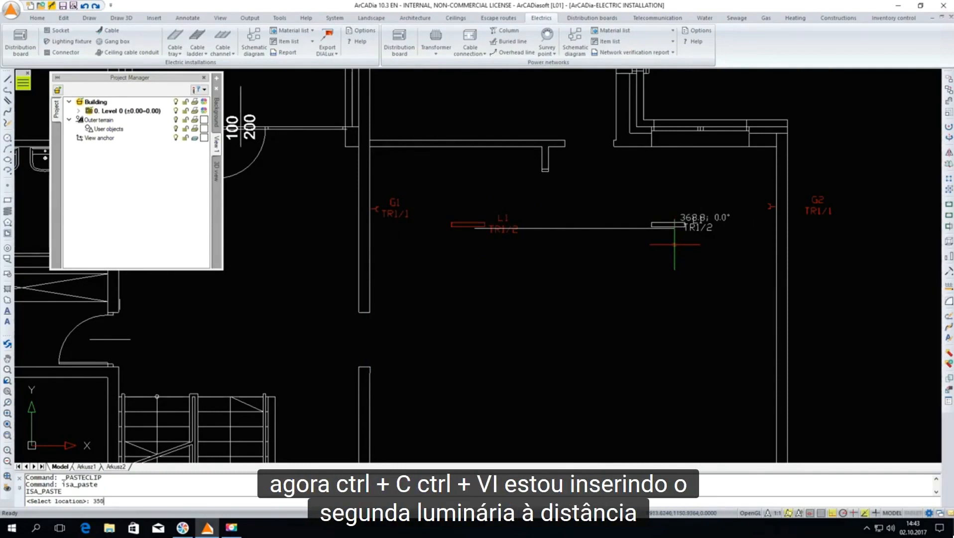
text(50)
key(Return)
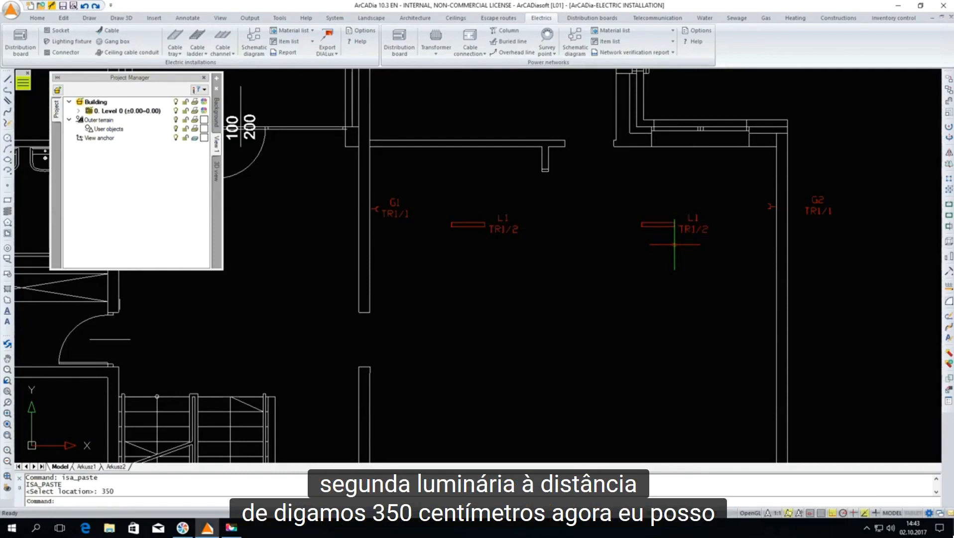
Copy both lighting fixtures in the large room and paste the pair 400 cm straight below them
click(475, 197)
click(713, 274)
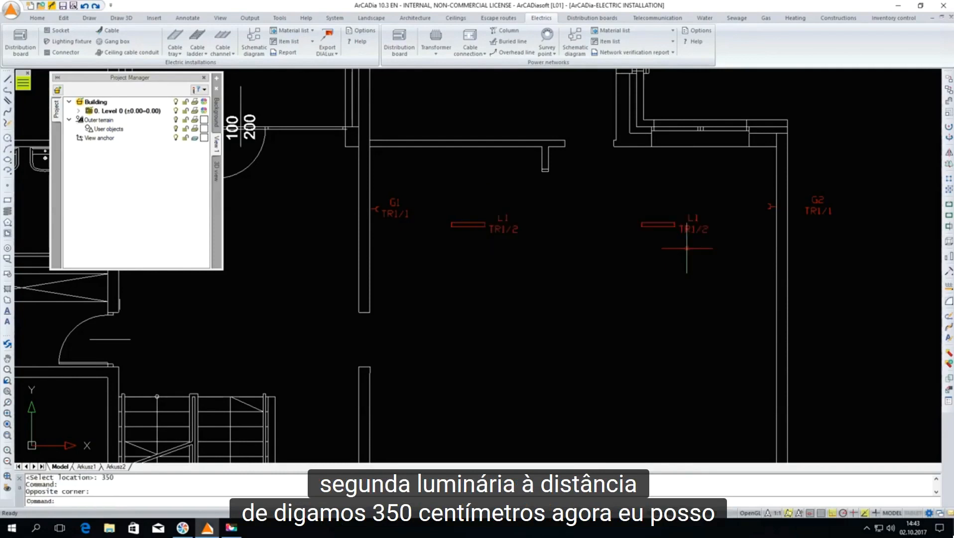
click(682, 253)
click(491, 204)
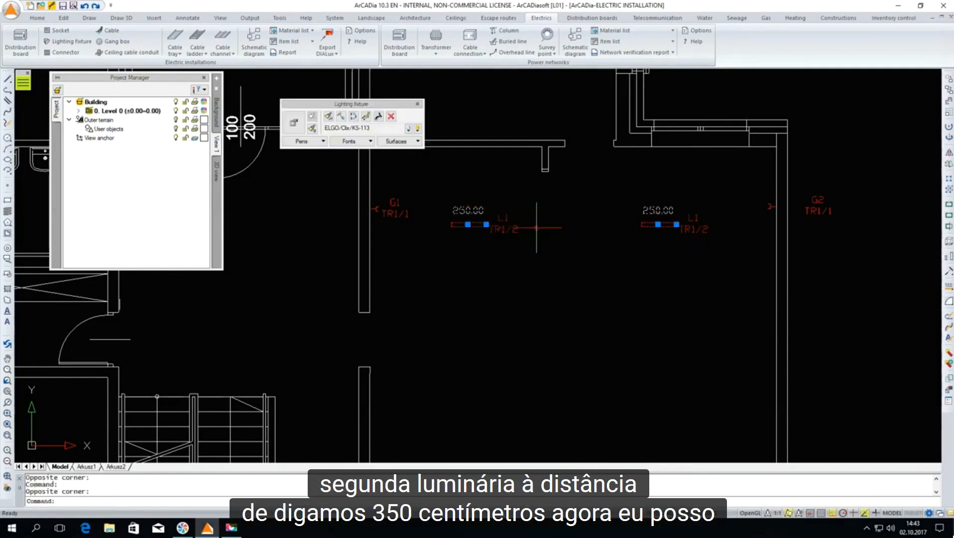
key(ctrl+c)
key(ctrl+v)
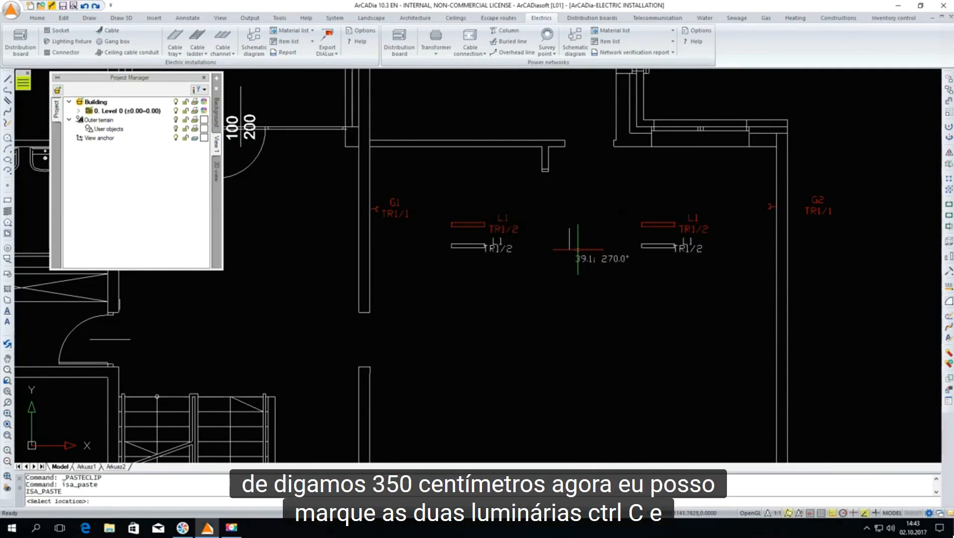
scroll(576, 264, down, 5)
text(4)
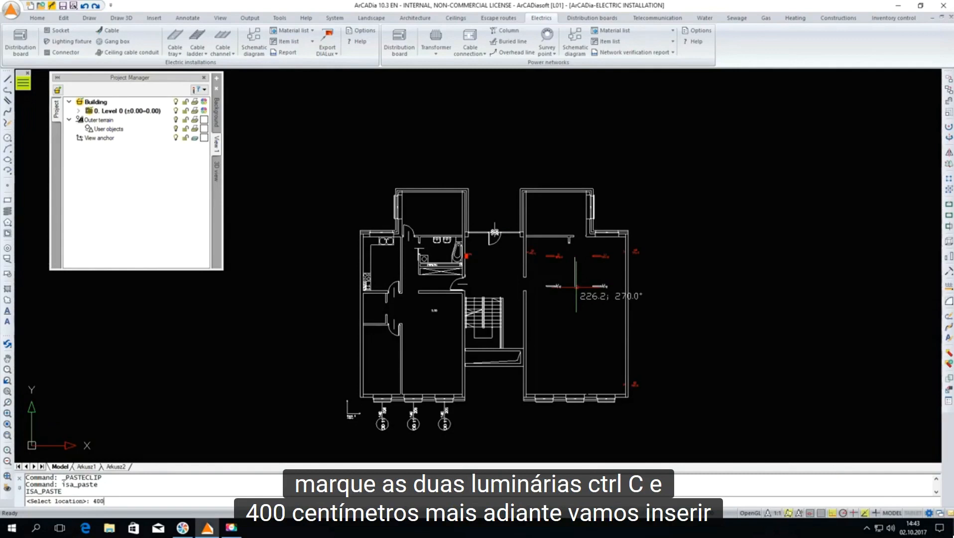
text(00)
key(Return)
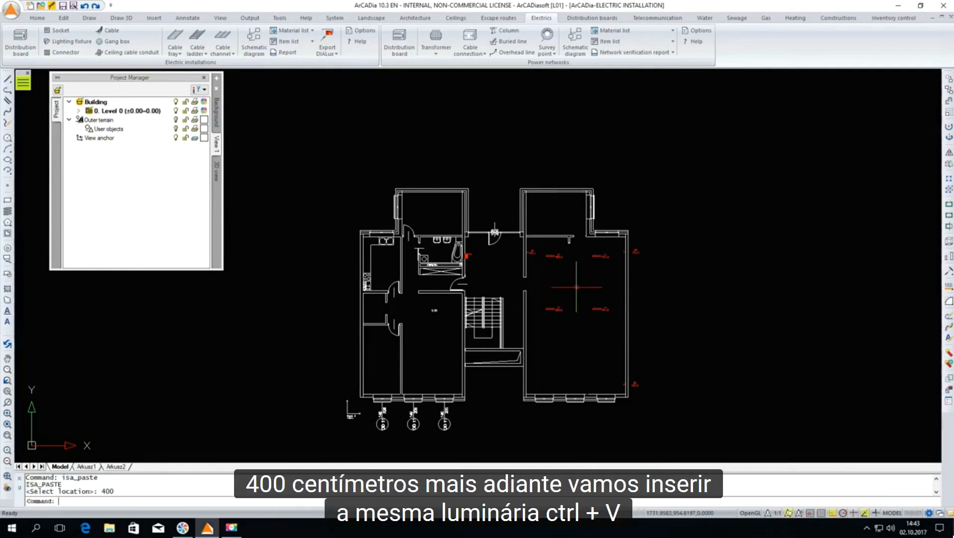
Paste a third pair of lighting fixtures 800 cm straight below the first pair
key(ctrl+v)
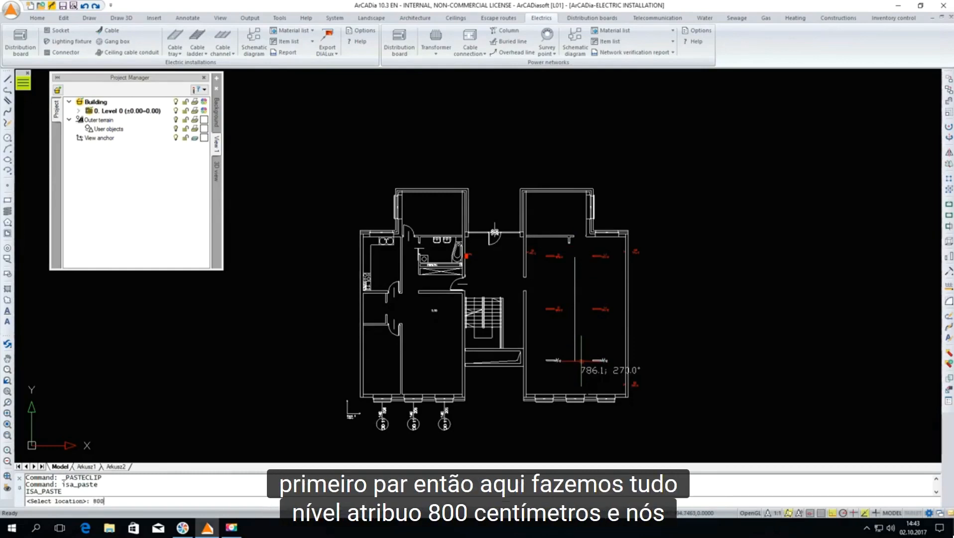
key(Return)
scroll(652, 335, up, 2)
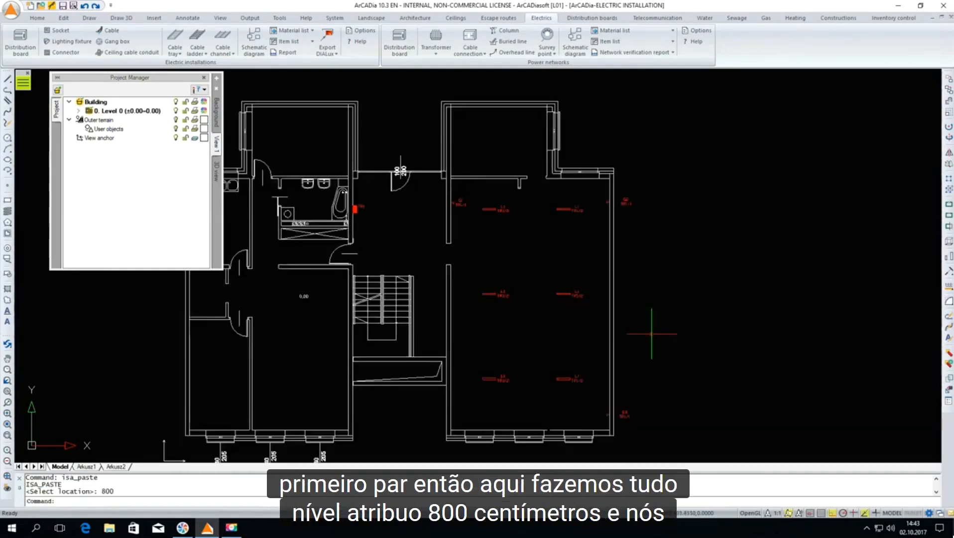
scroll(572, 387, up, 4)
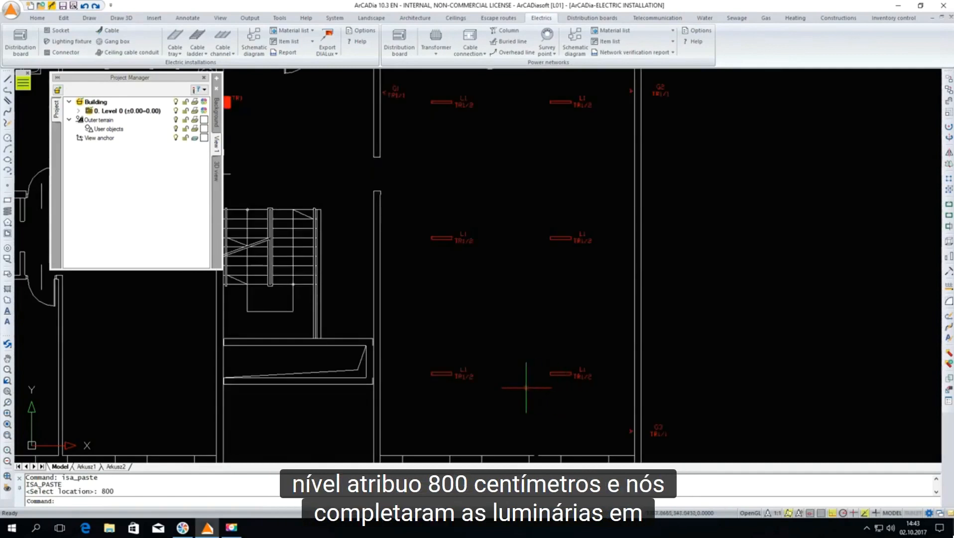
scroll(527, 389, down, 4)
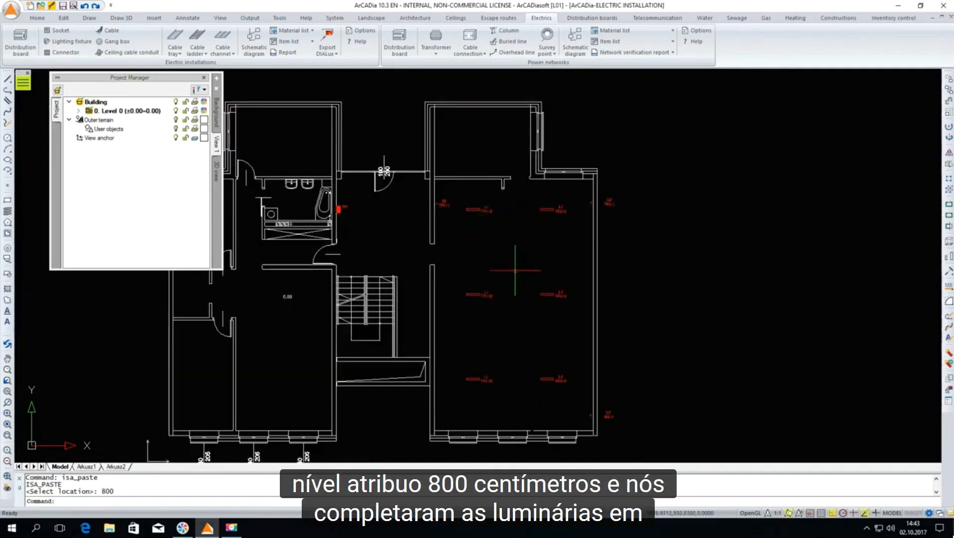
Renumber the lighting fixtures automatically from symbol L1, starting at the upper-left corner and using the vertical direction
scroll(478, 209, up, 4)
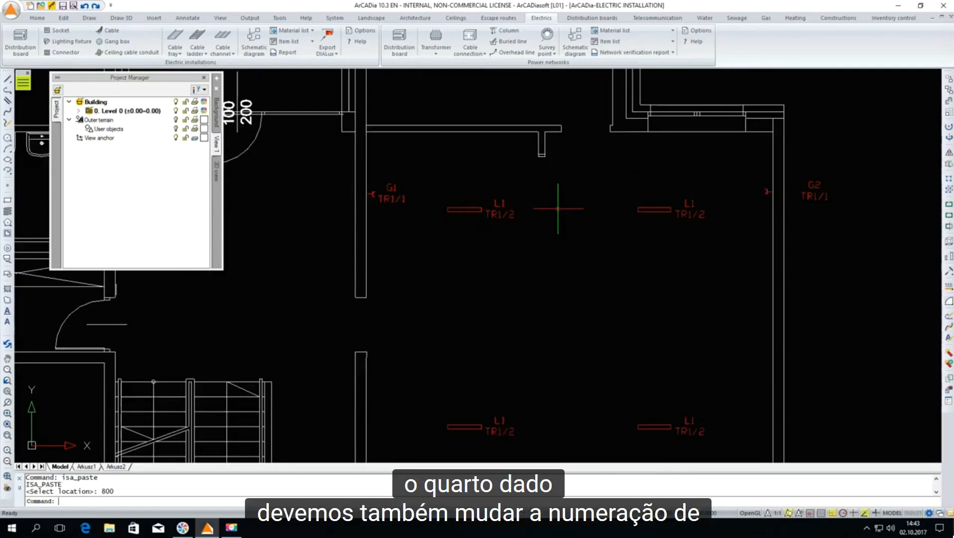
scroll(448, 219, down, 2)
scroll(476, 310, down, 2)
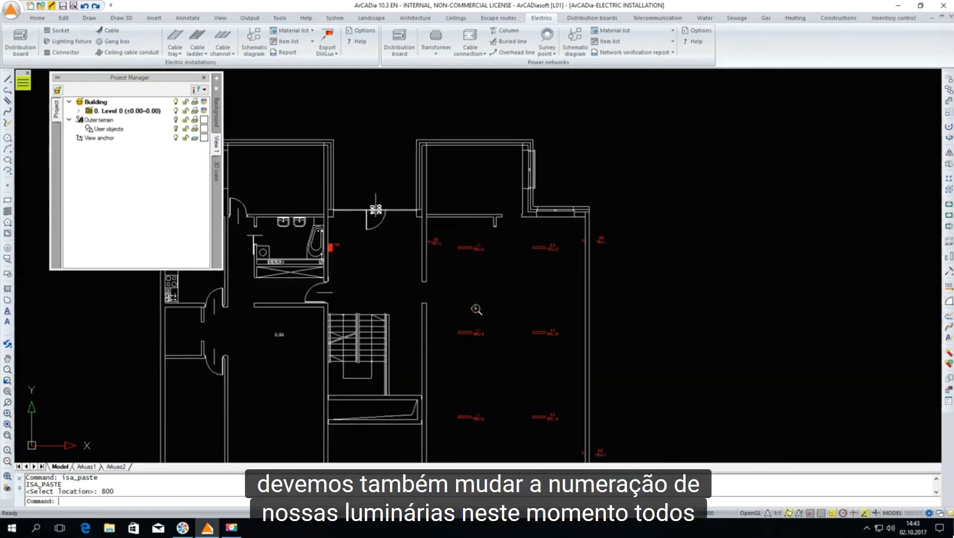
click(452, 233)
click(523, 320)
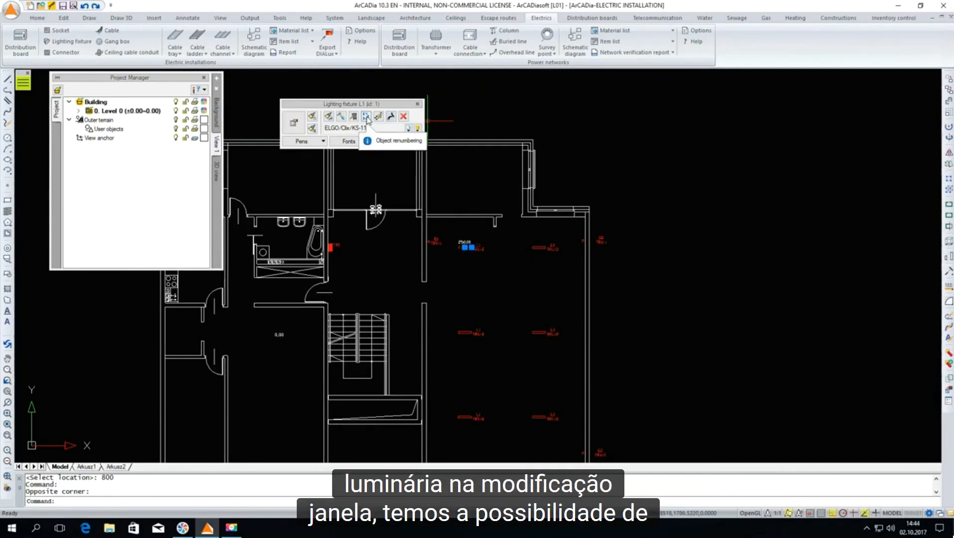
click(366, 117)
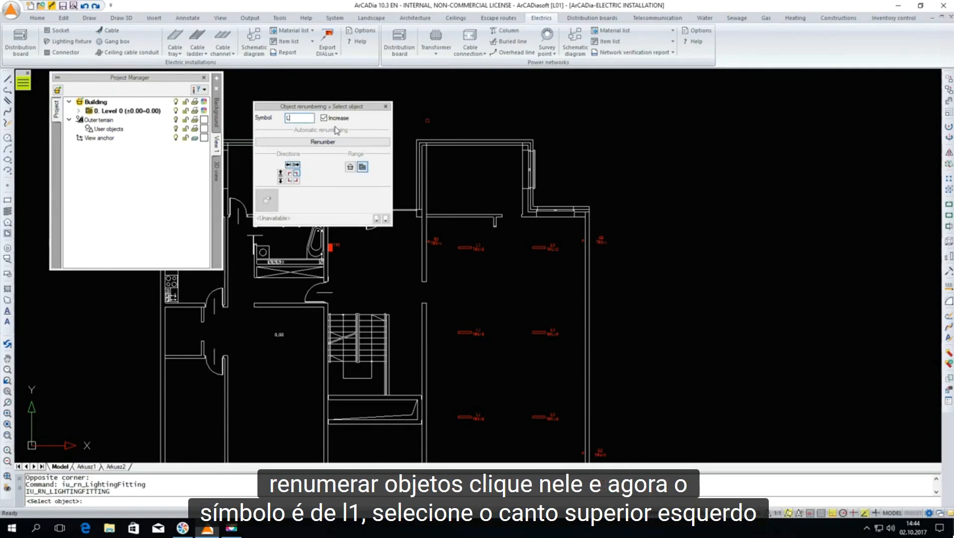
click(290, 176)
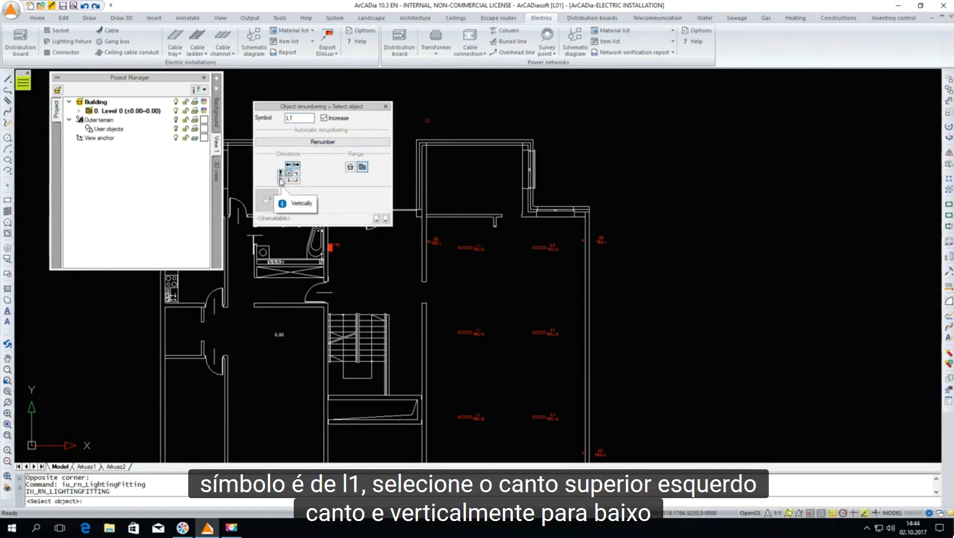
click(280, 181)
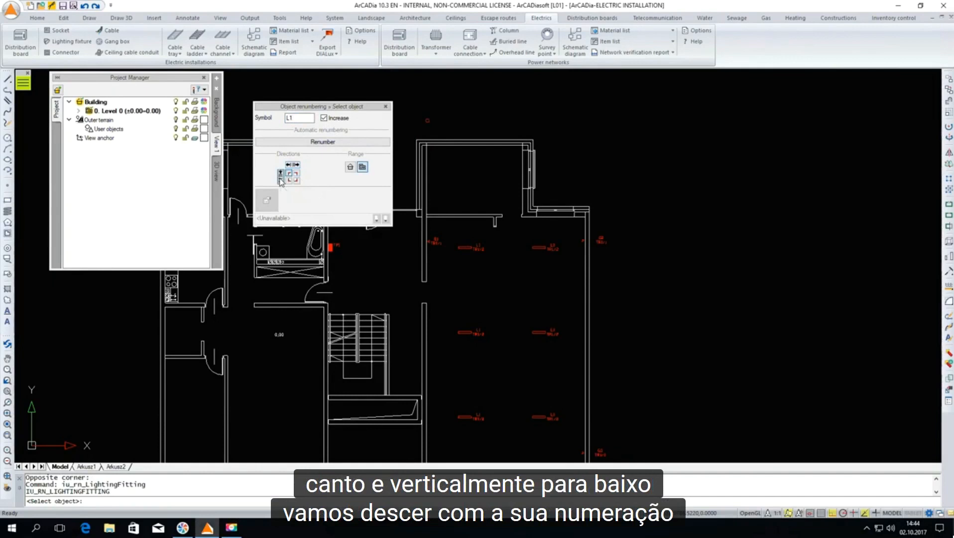
click(324, 143)
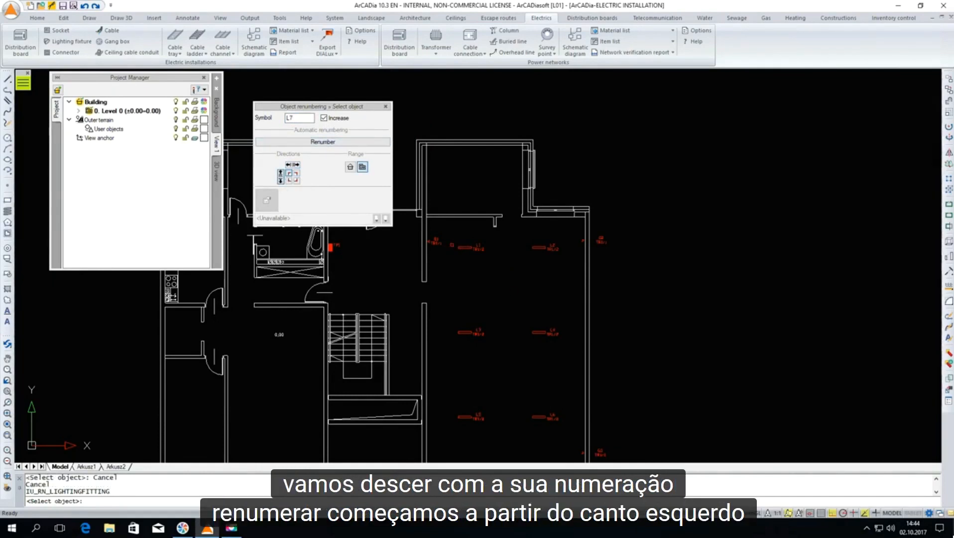
key(Escape)
Insert the electric installation material list beside the building, to the right of the large room
scroll(482, 247, up, 3)
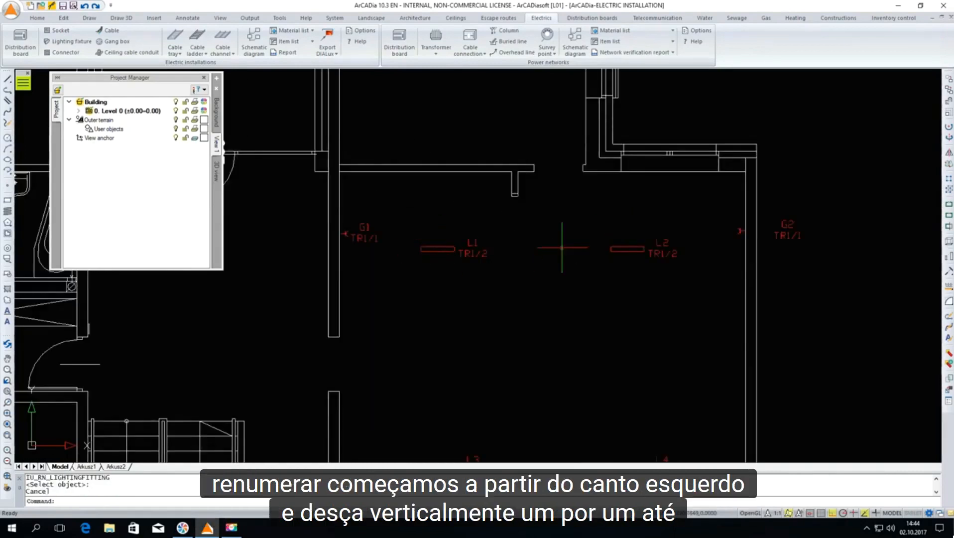
scroll(494, 251, down, 3)
scroll(555, 307, down, 2)
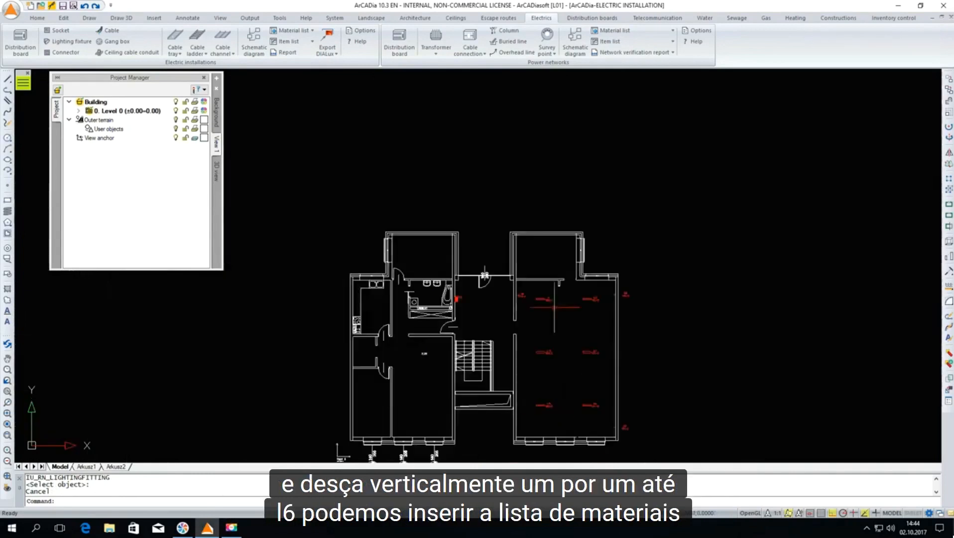
scroll(592, 411, up, 3)
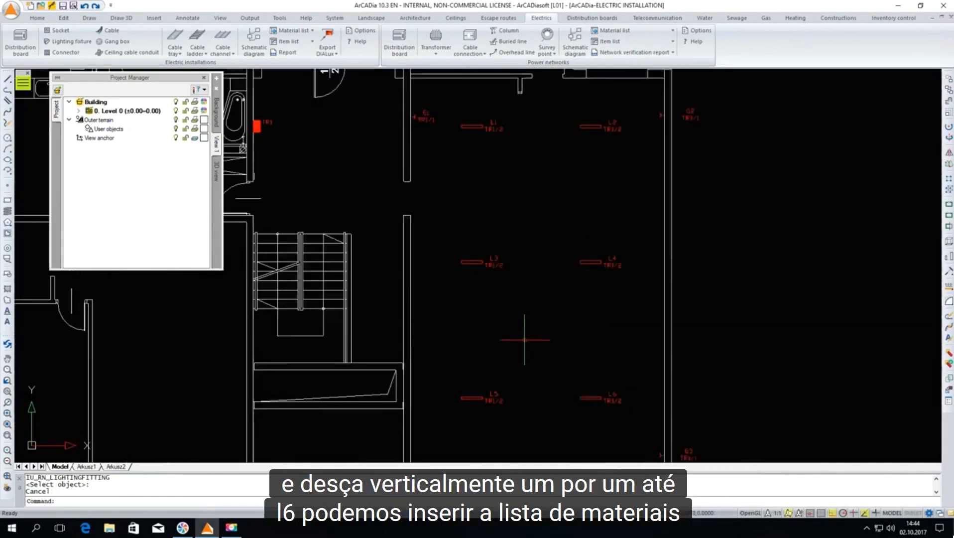
scroll(525, 340, down, 3)
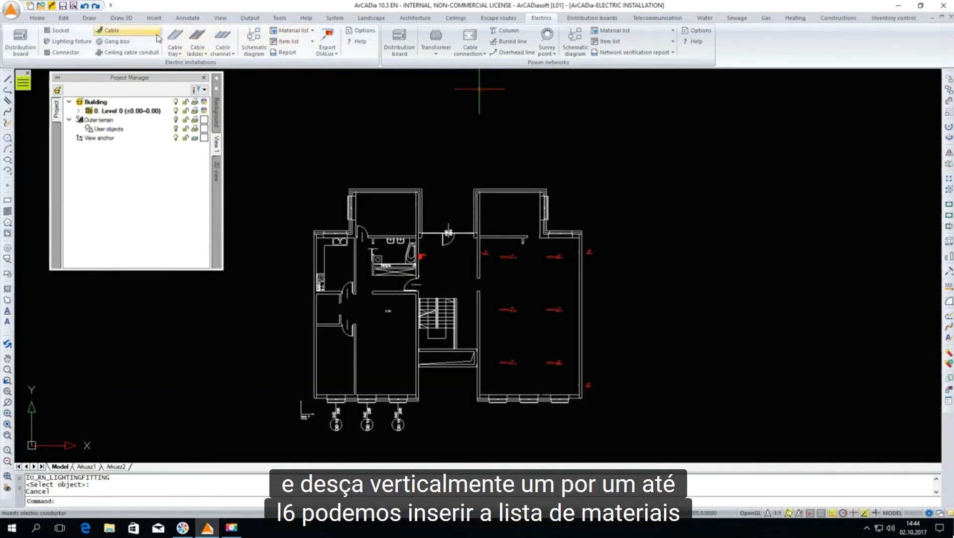
click(293, 31)
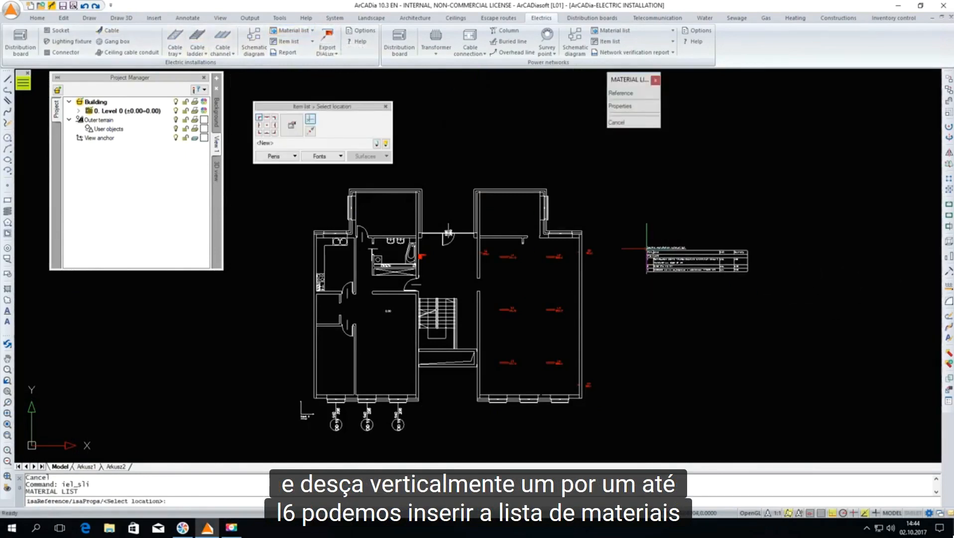
click(634, 237)
scroll(680, 249, up, 4)
scroll(679, 249, up, 2)
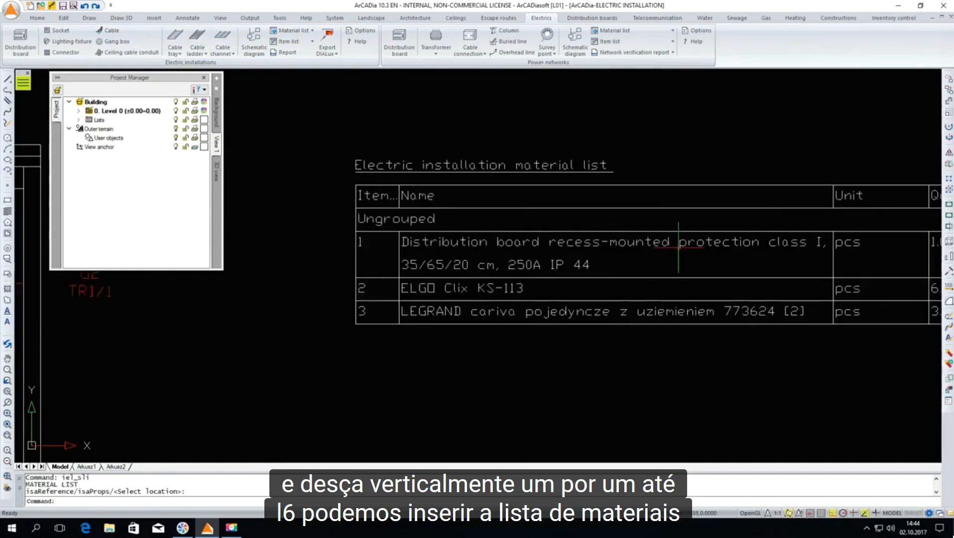
scroll(503, 258, down, 2)
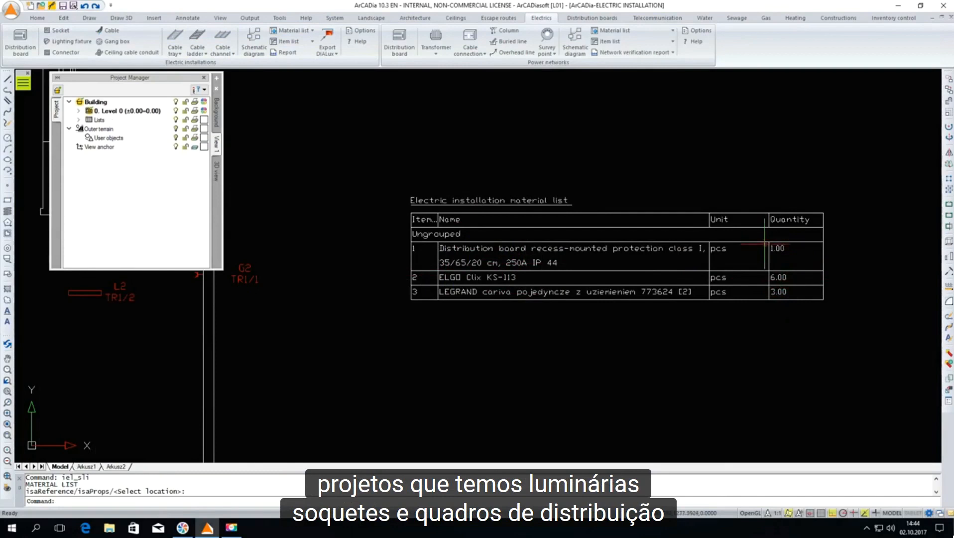
scroll(684, 265, down, 3)
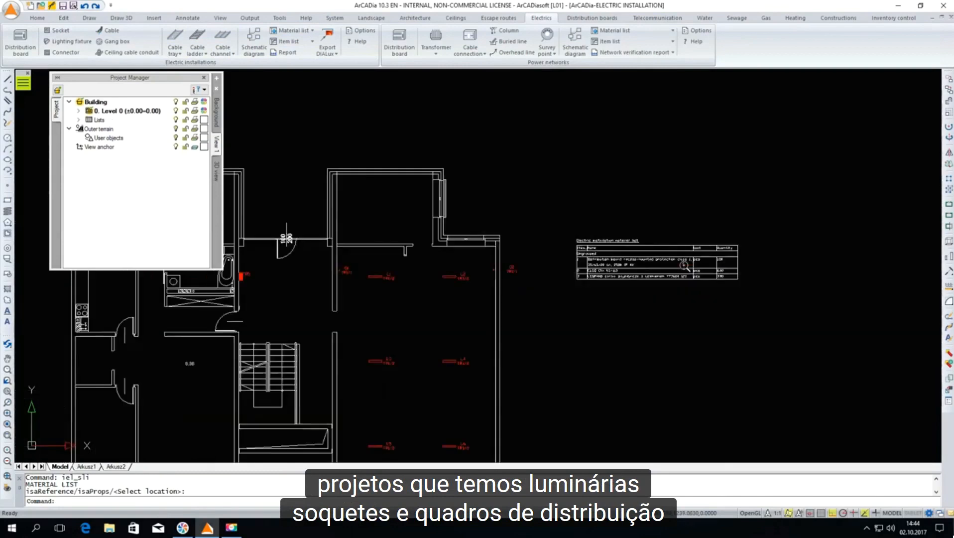
scroll(683, 265, up, 4)
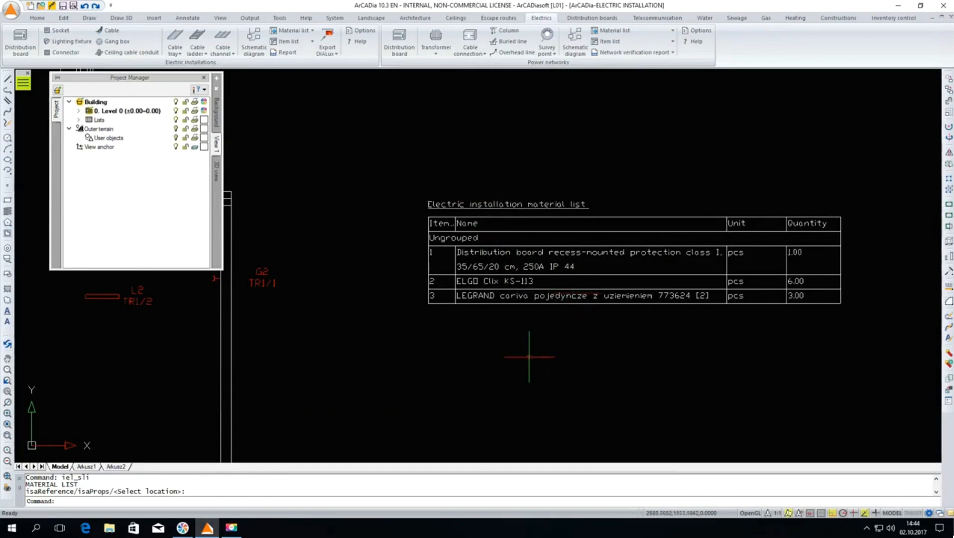
click(233, 530)
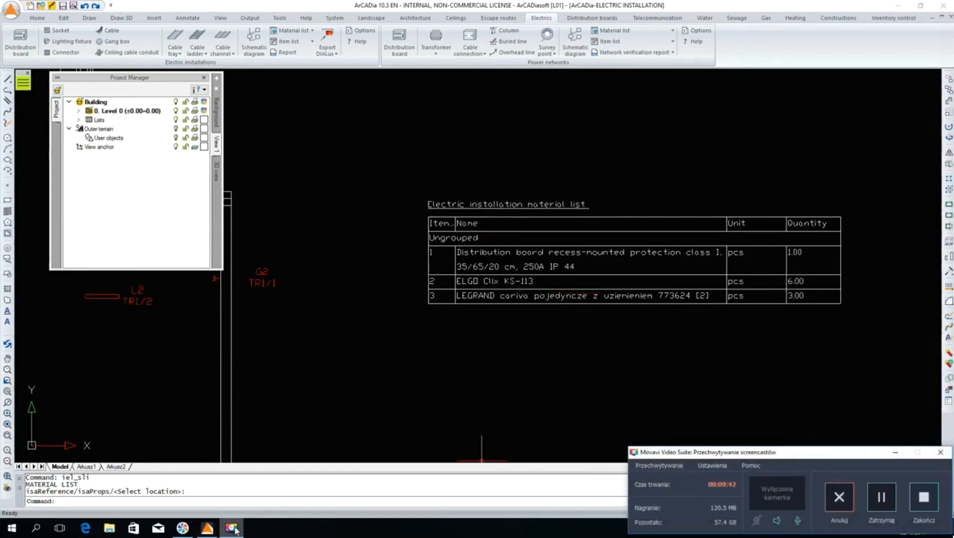
click(234, 529)
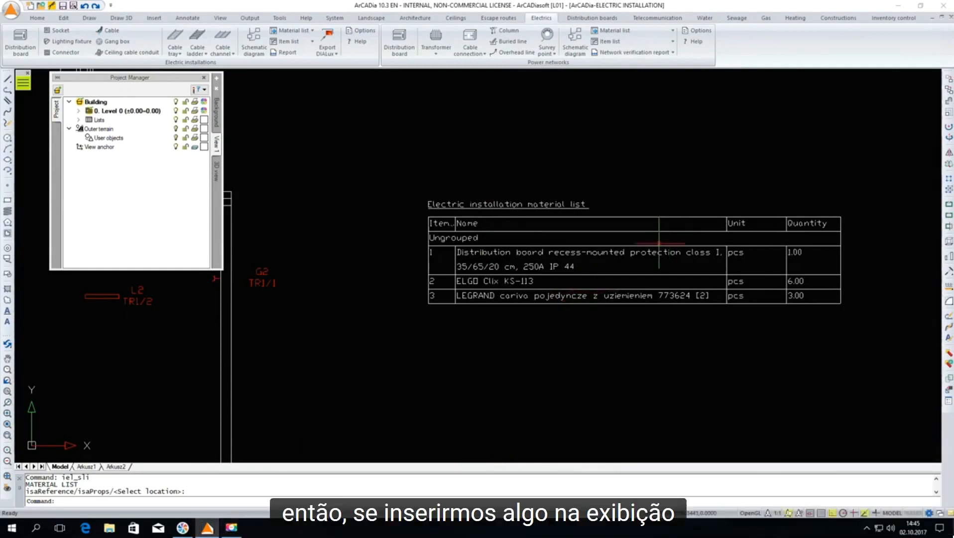
Start inserting a connector switch and choose the single two-pole type (dwubiegunowy/pojedynczy) from the LEGRAND suno series in the standard library
scroll(659, 243, down, 3)
scroll(303, 285, up, 2)
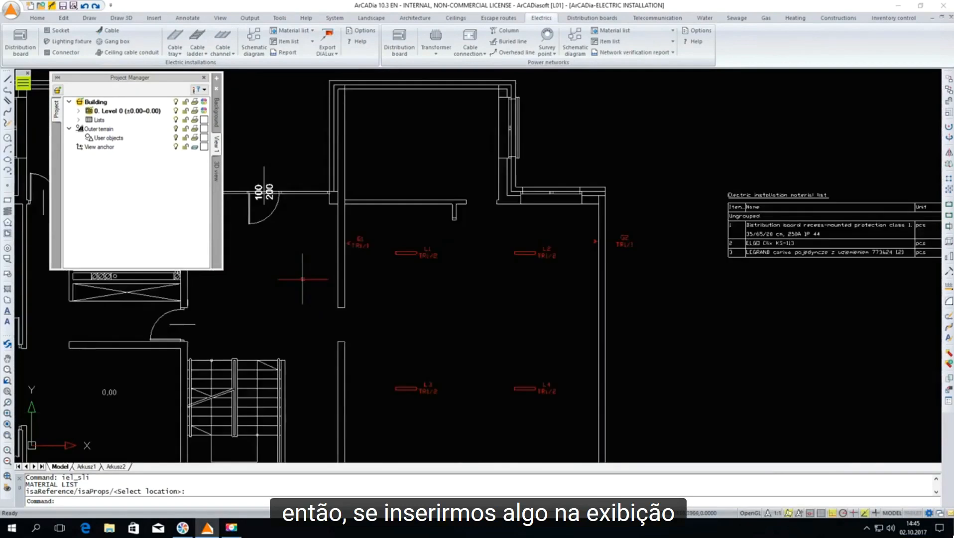
click(61, 52)
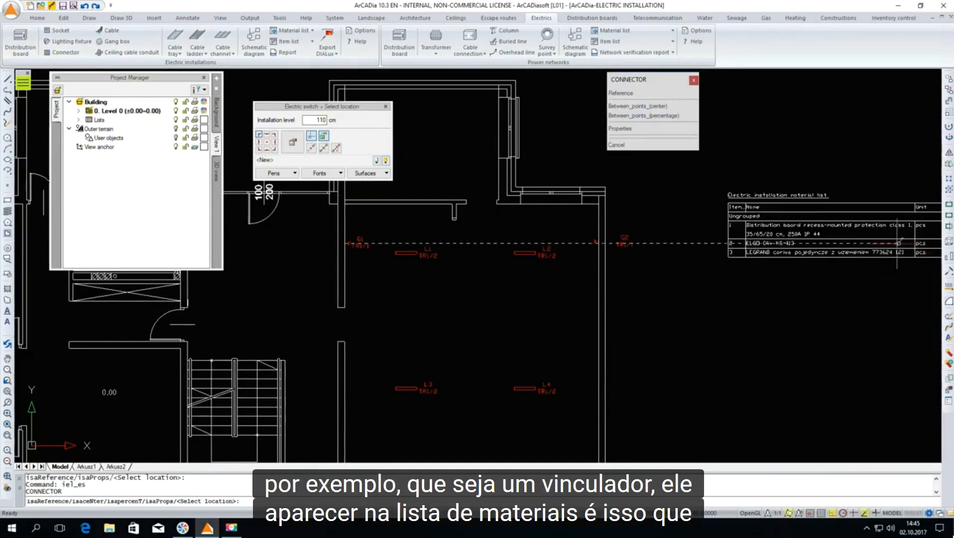
click(293, 145)
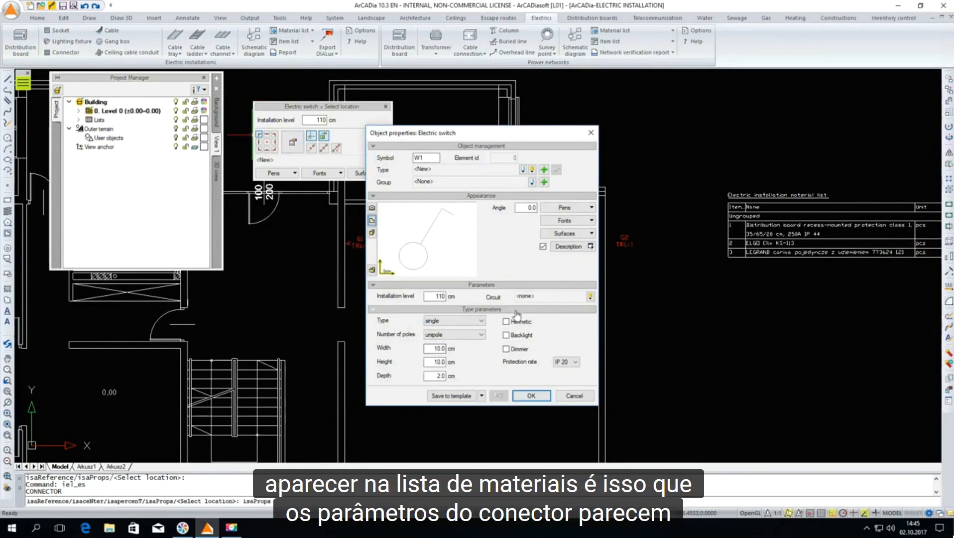
click(531, 170)
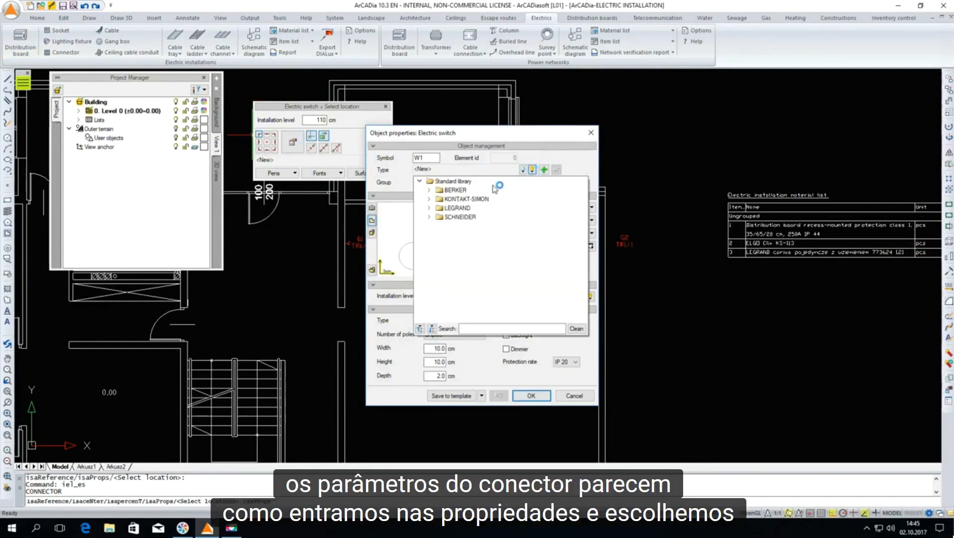
click(429, 208)
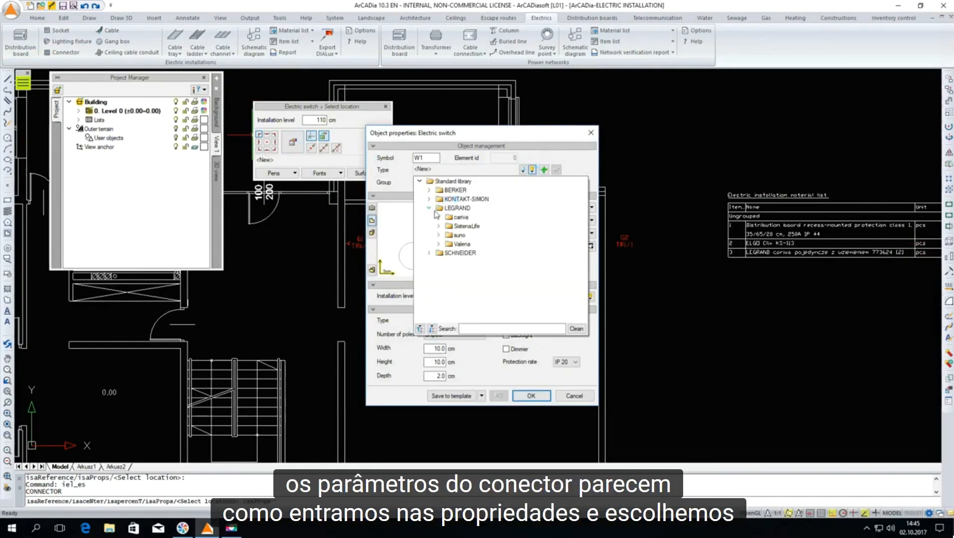
click(439, 235)
click(448, 244)
click(470, 253)
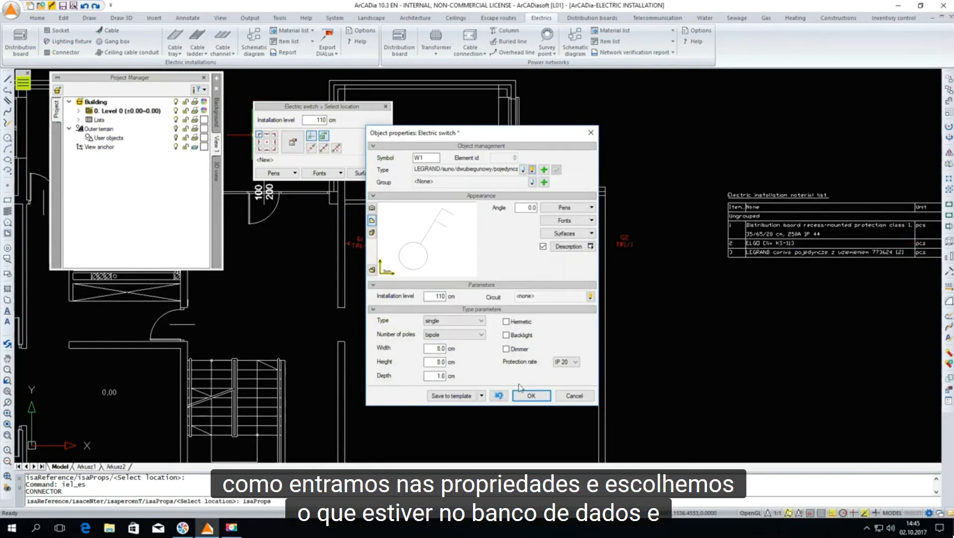
click(531, 396)
Place the connector switch on the large room's left wall, just above the door opening, and finish inserting
scroll(347, 292, up, 3)
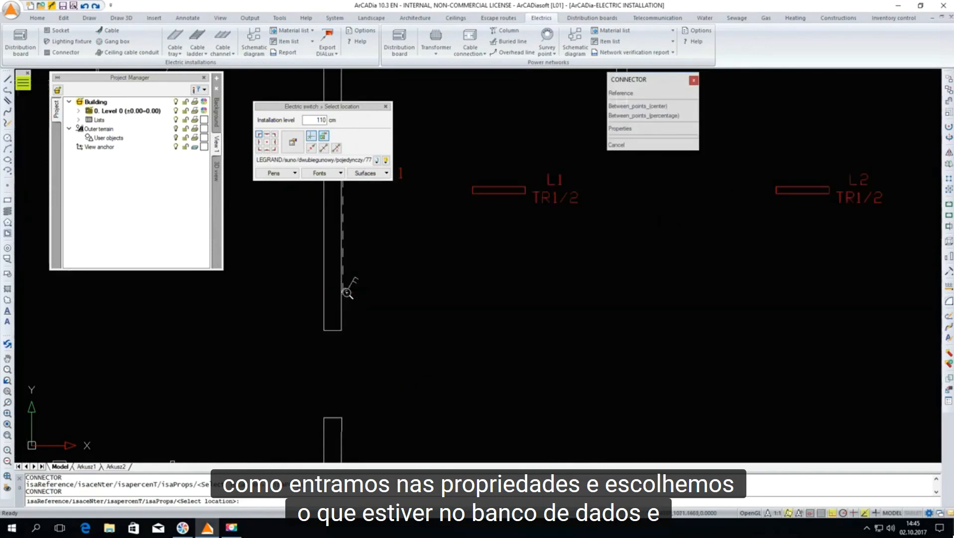
click(347, 313)
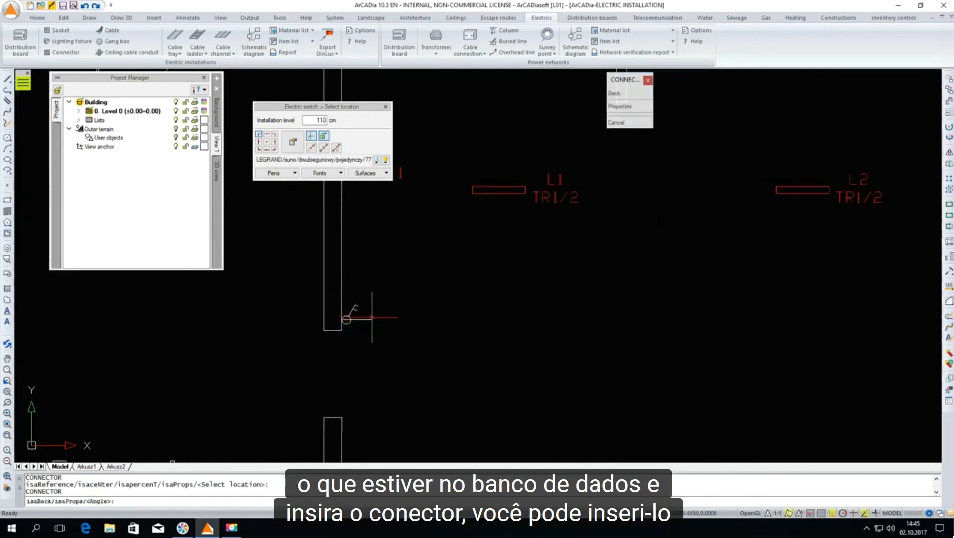
scroll(411, 249, down, 5)
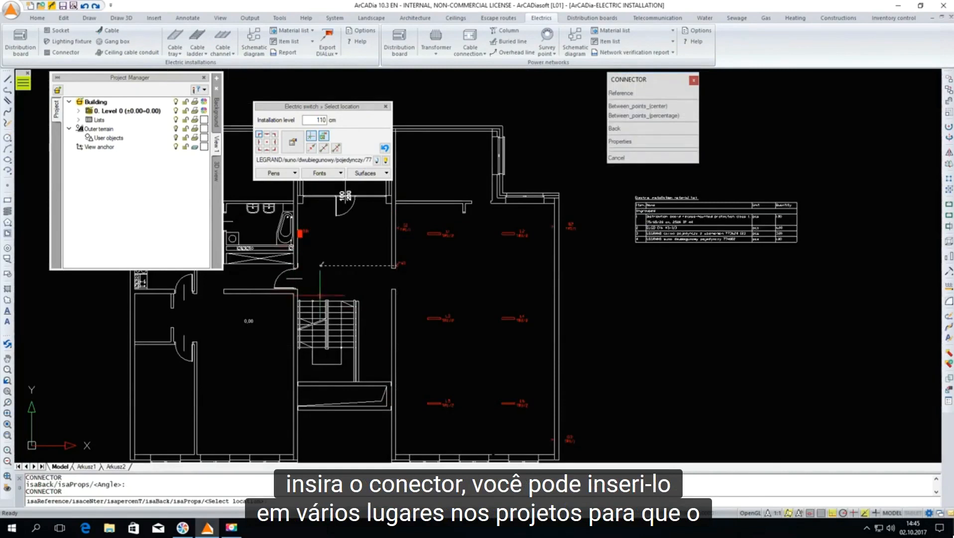
key(Escape)
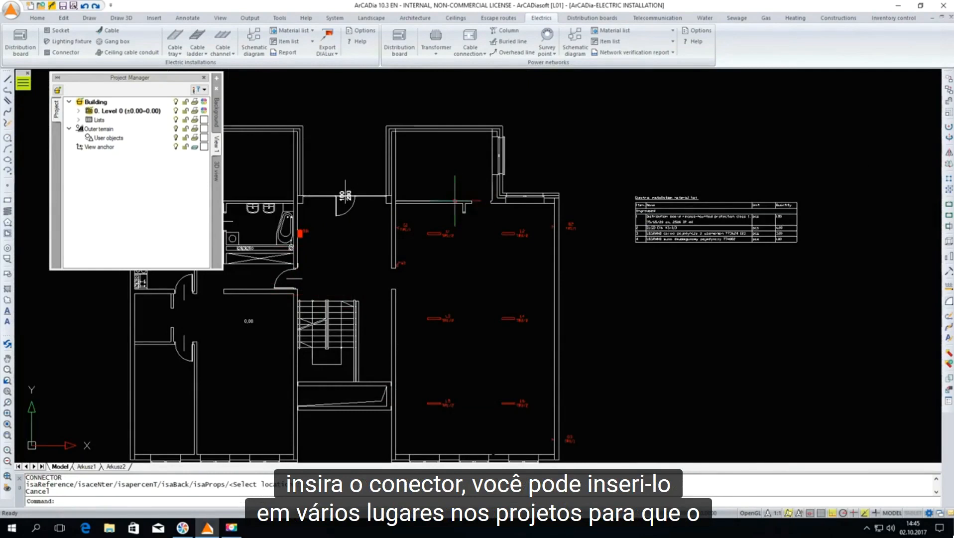
Insert the electric installation item list to the right of the material list, aligned with its title
scroll(458, 199, down, 2)
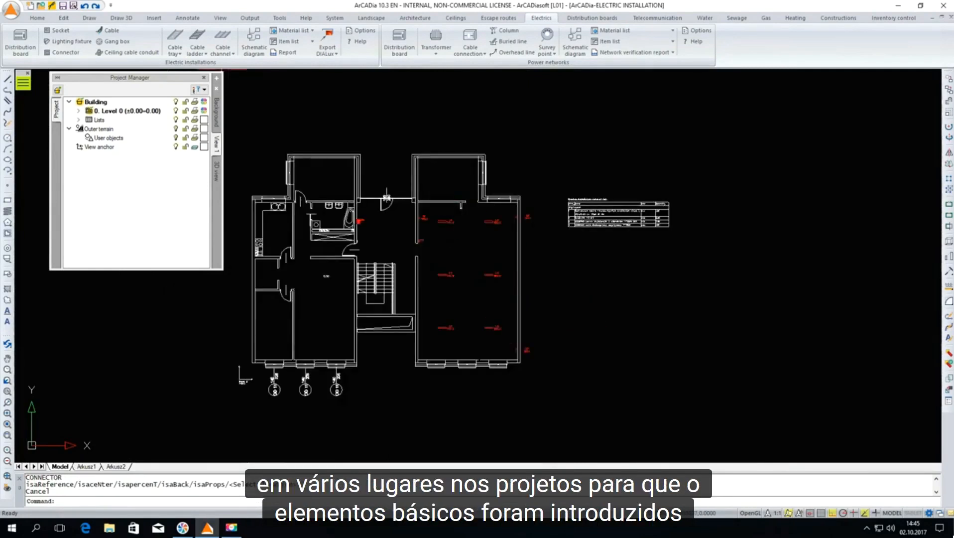
click(290, 44)
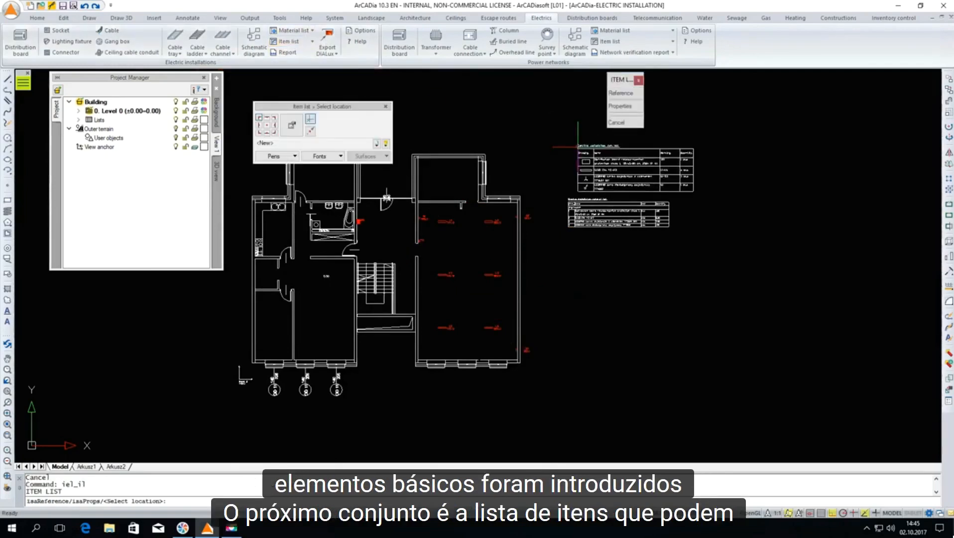
scroll(746, 213, up, 3)
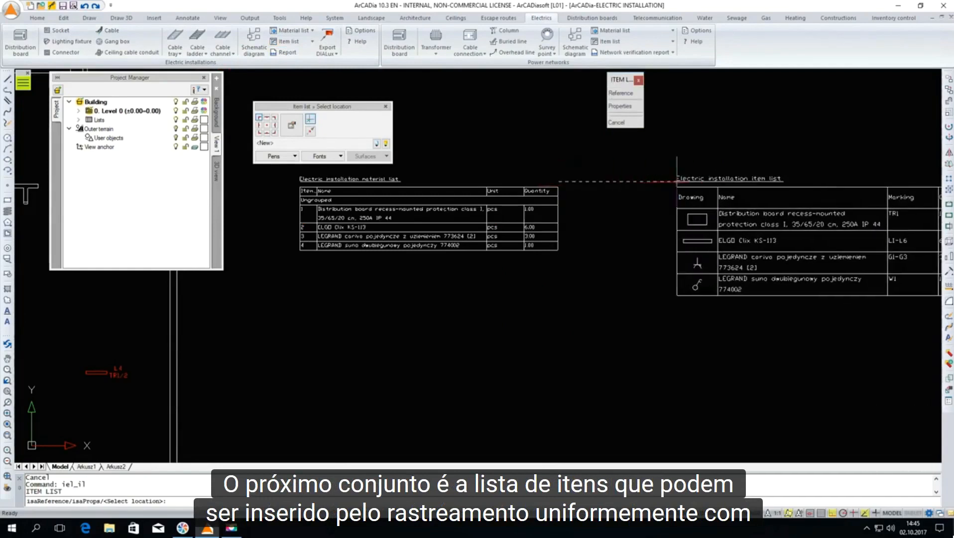
click(662, 181)
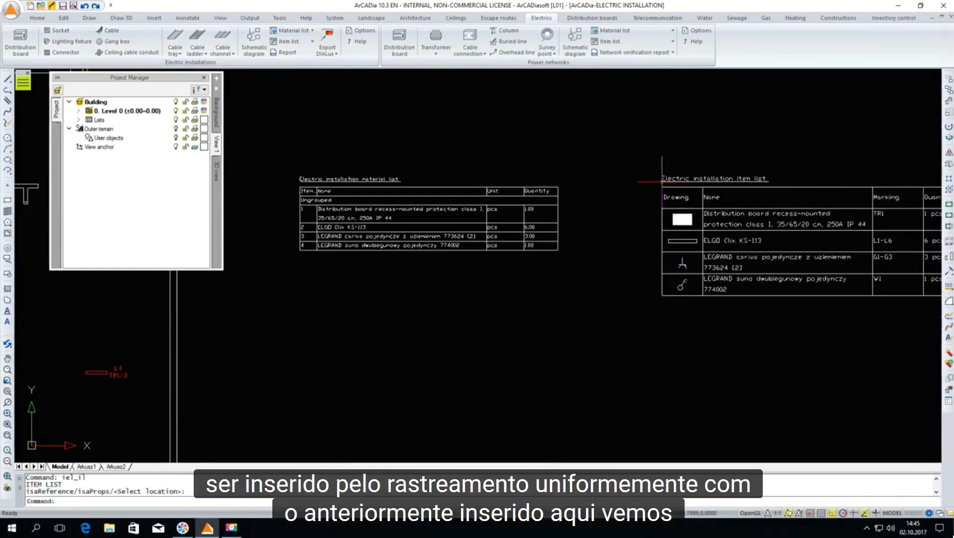
scroll(764, 233, up, 3)
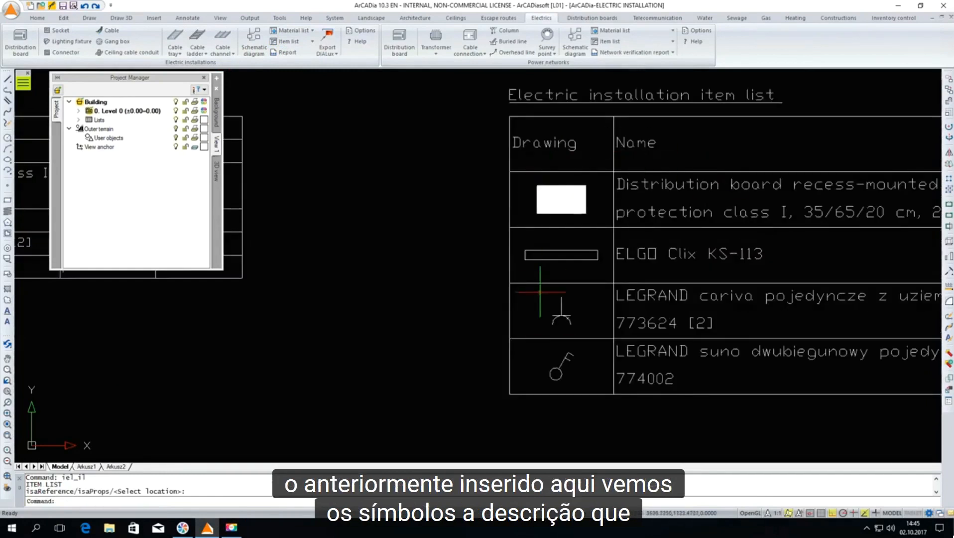
scroll(344, 194, down, 3)
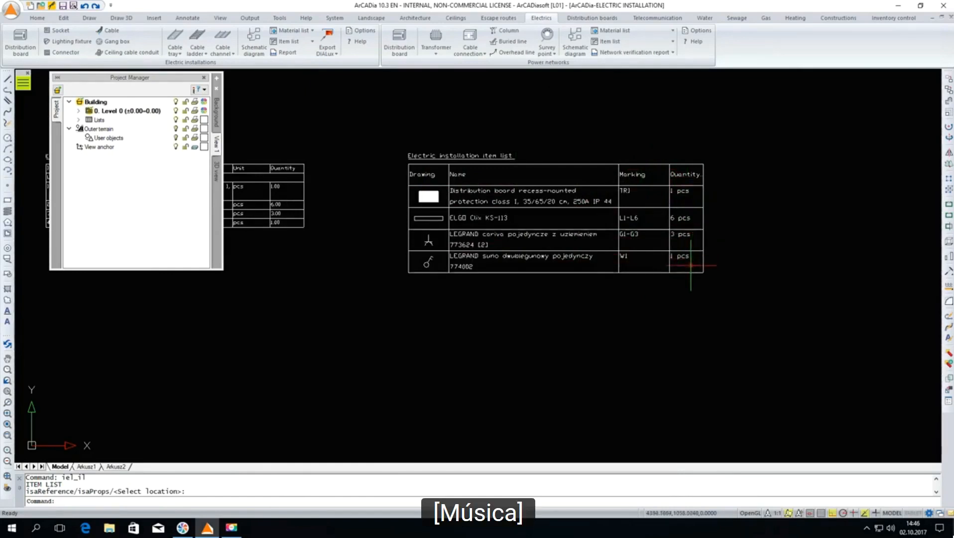
scroll(674, 172, down, 3)
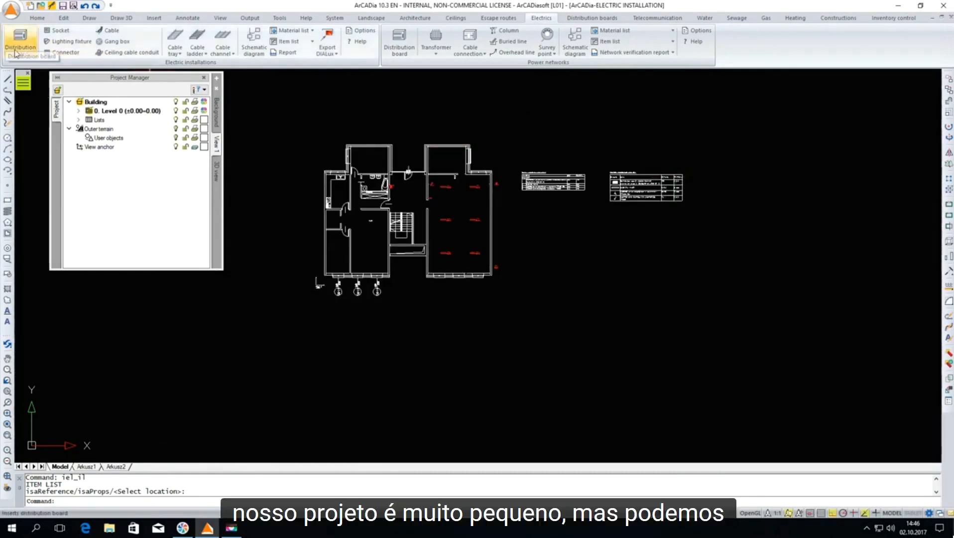
Insert two more distribution boards outside the upper wall of the upper-right room, one near each corner
scroll(427, 127, up, 5)
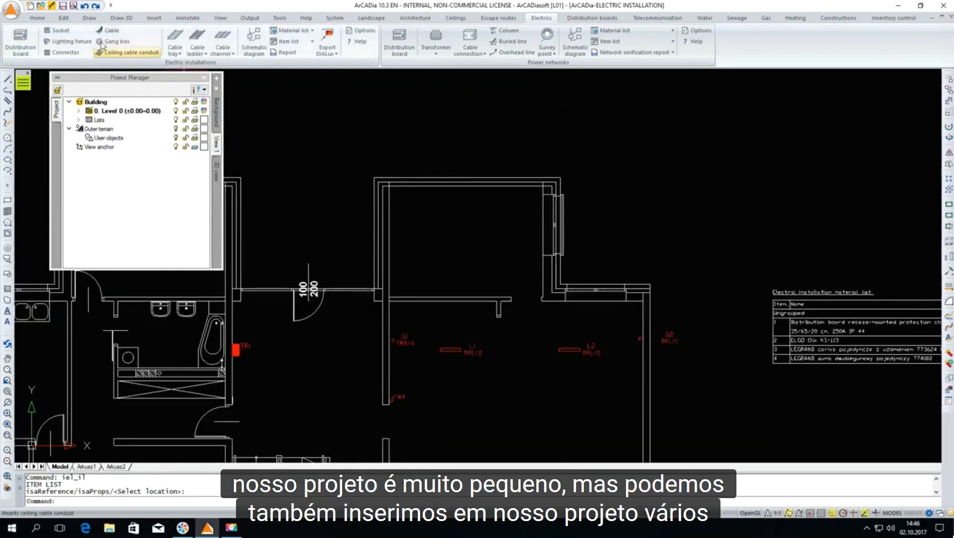
click(20, 43)
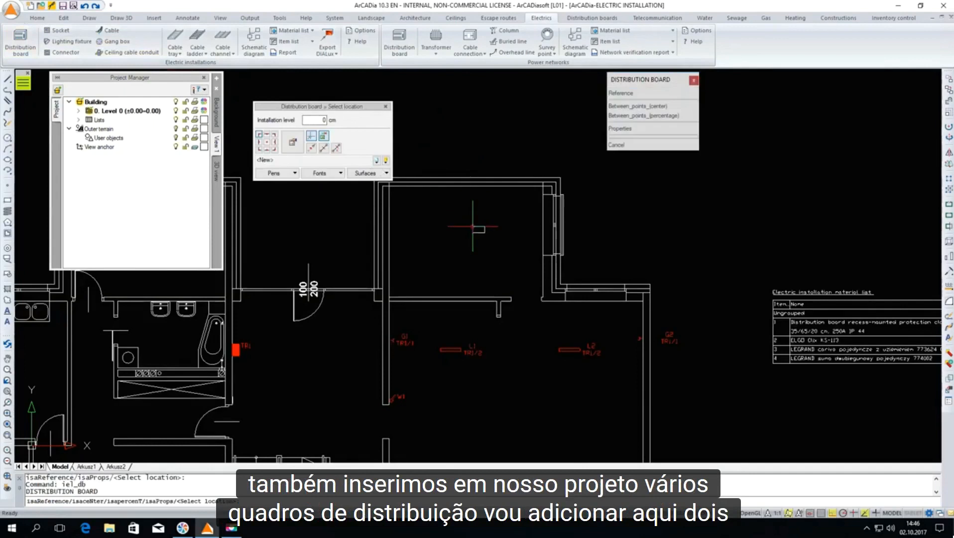
scroll(438, 230, up, 3)
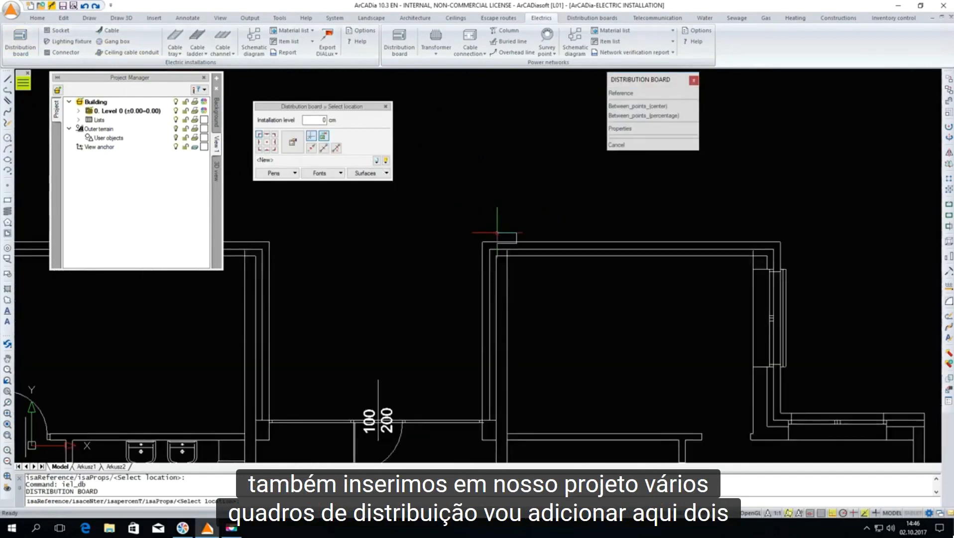
click(510, 234)
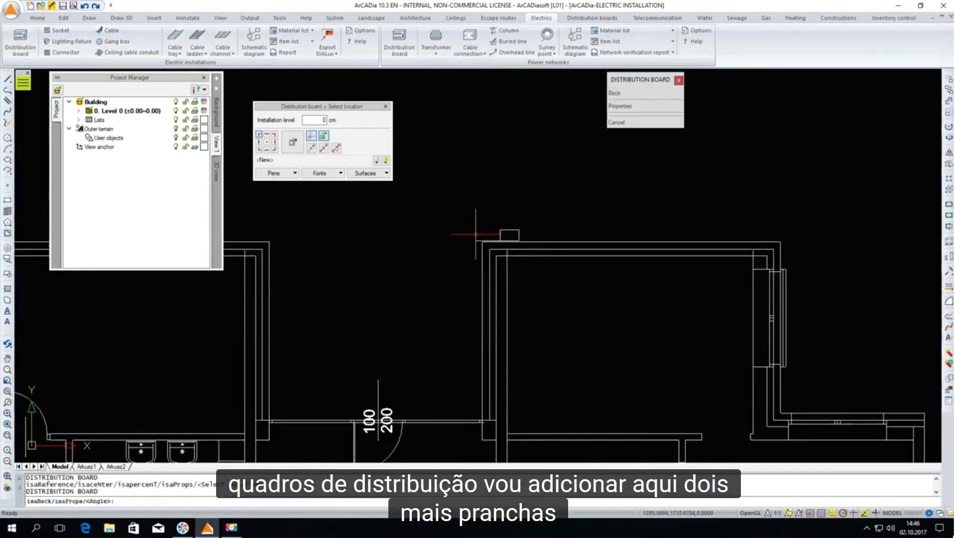
click(751, 235)
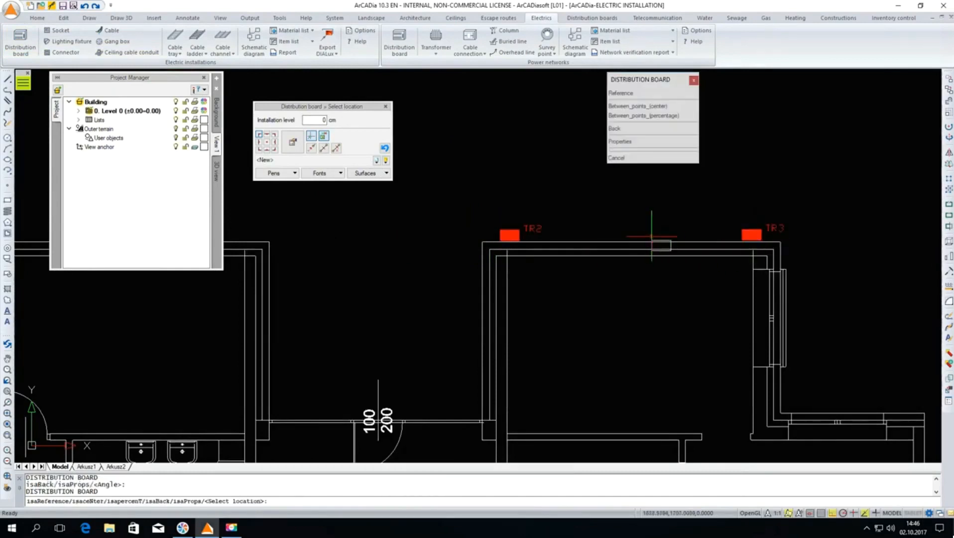
key(Escape)
Set the installation level of both new distribution boards, TR2 and TR3, to 110 cm
click(752, 234)
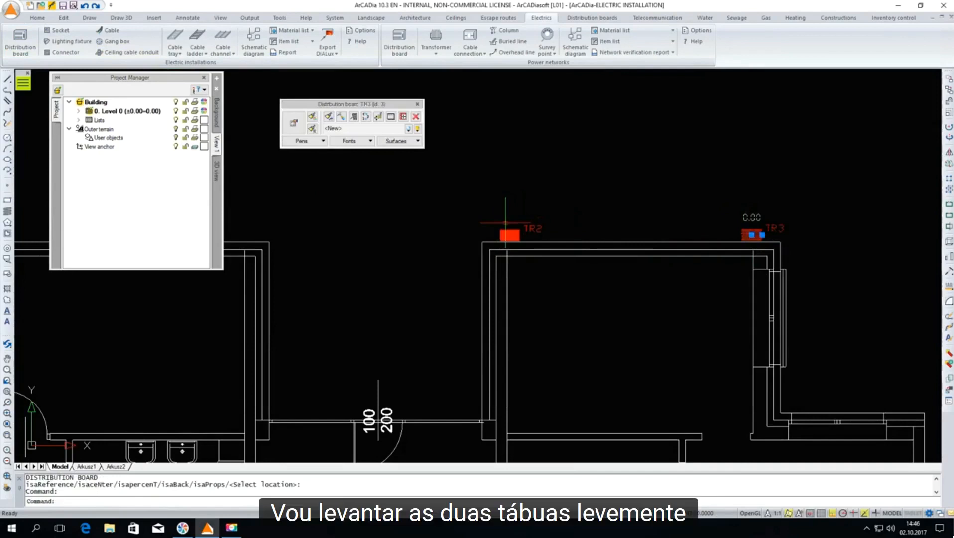
click(510, 234)
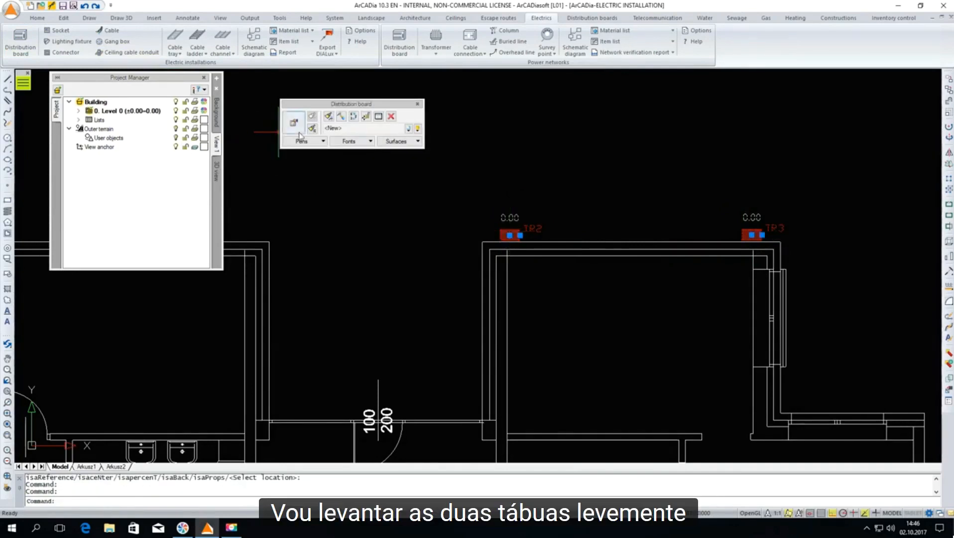
click(299, 135)
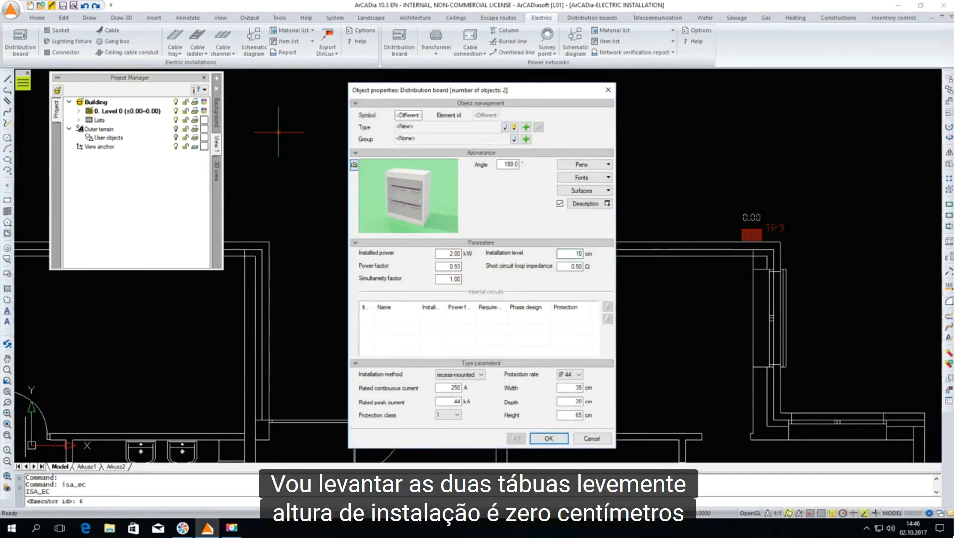
key(Return)
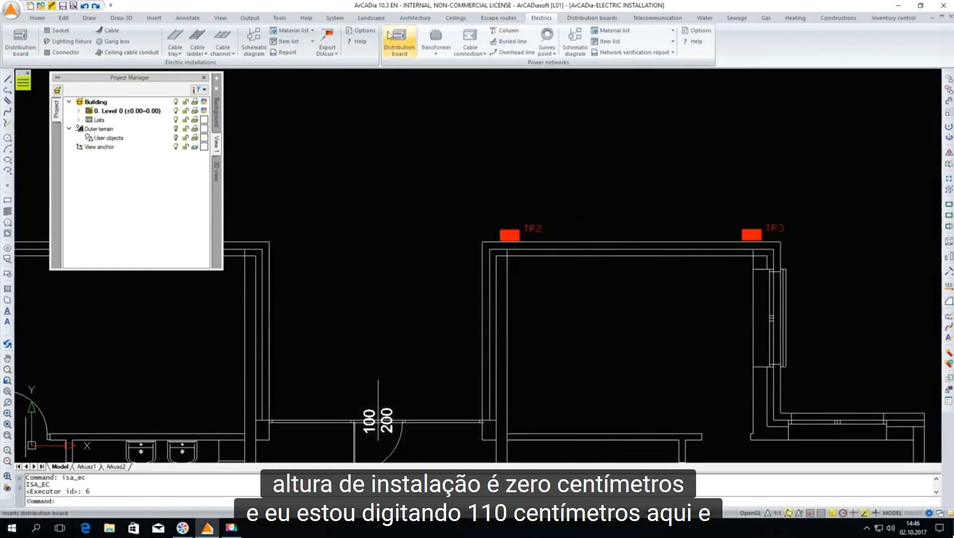
click(112, 30)
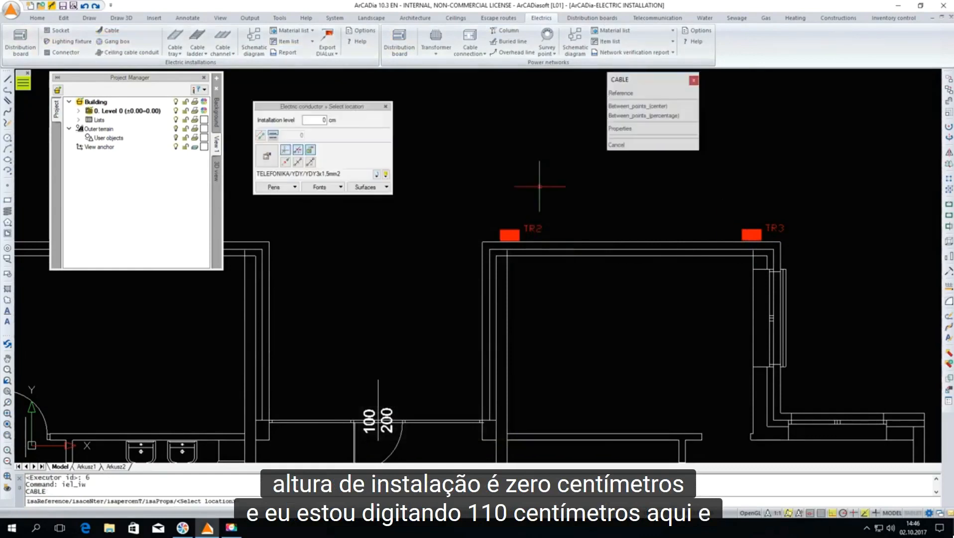
click(752, 236)
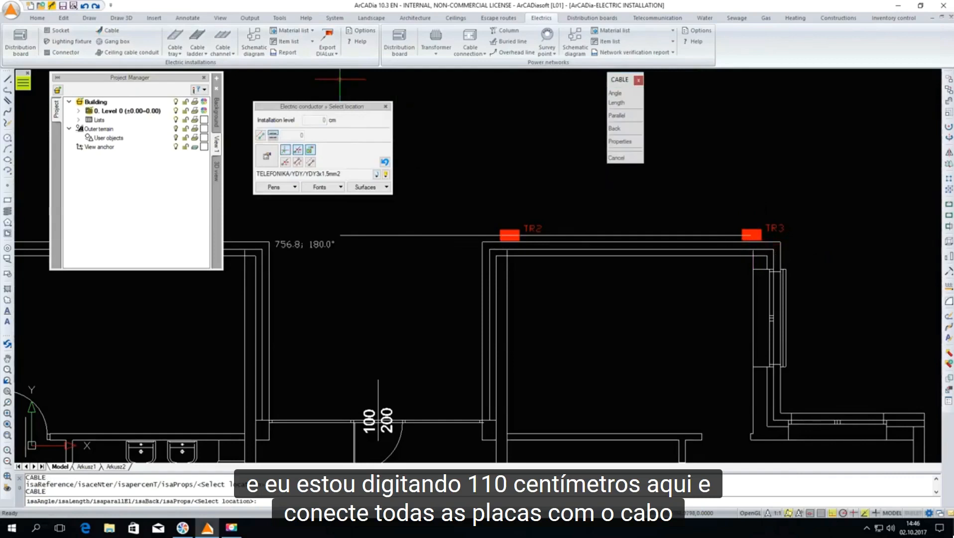
key(Escape)
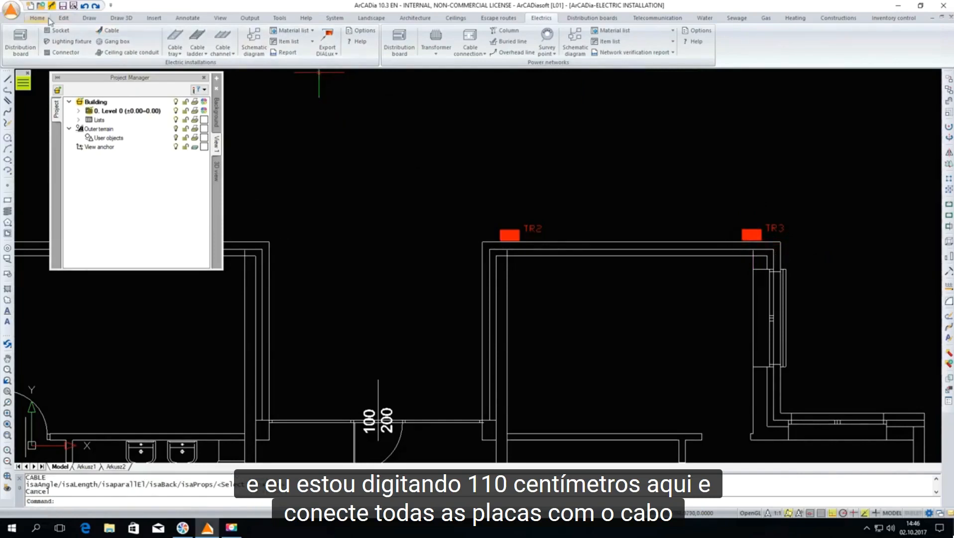
Run a cable at an installation level of 250 cm from distribution board TR3 along the upper wall to TR2
click(105, 33)
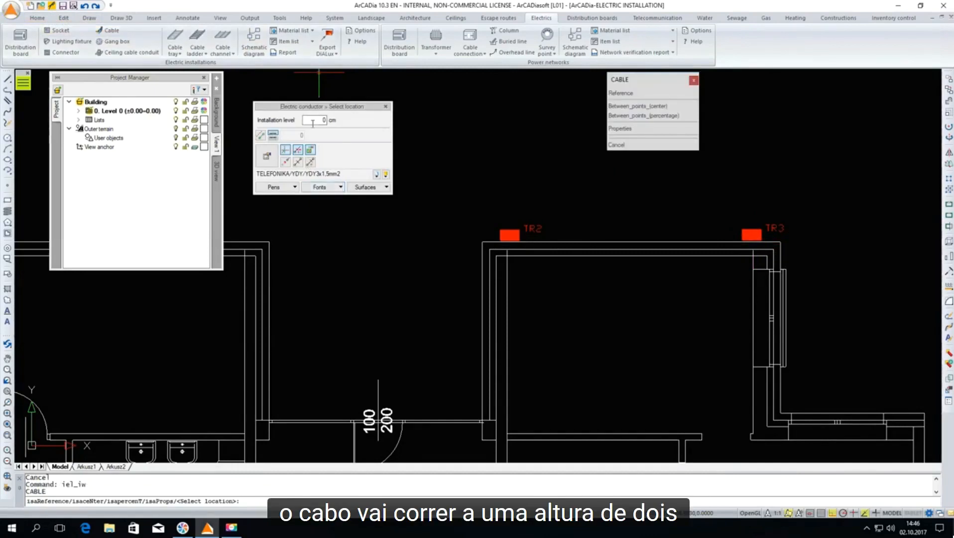
text(20)
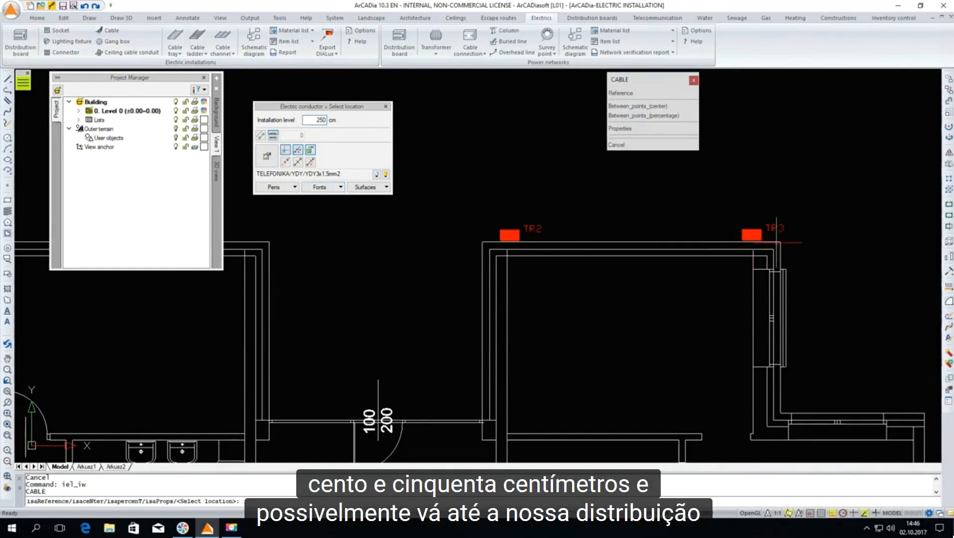
scroll(767, 234, up, 3)
click(708, 225)
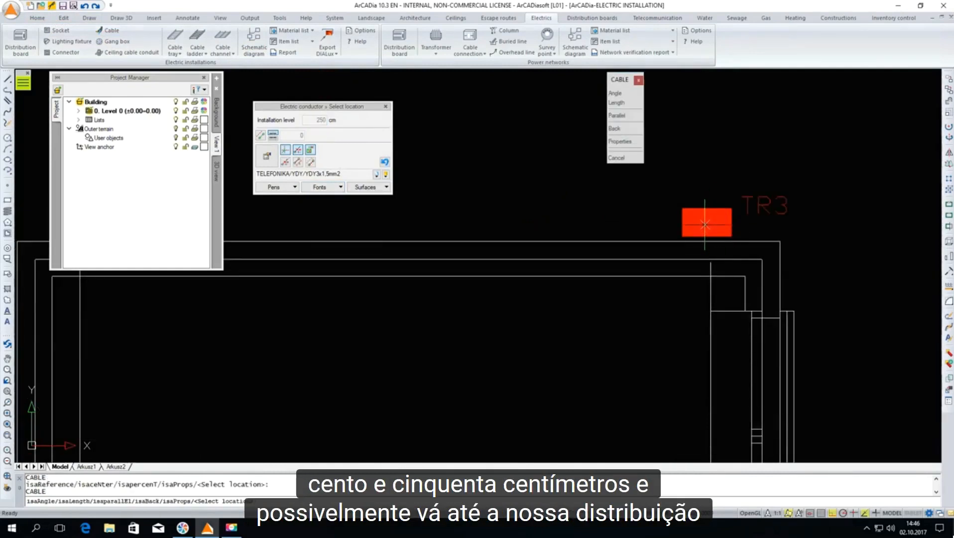
scroll(771, 199, down, 3)
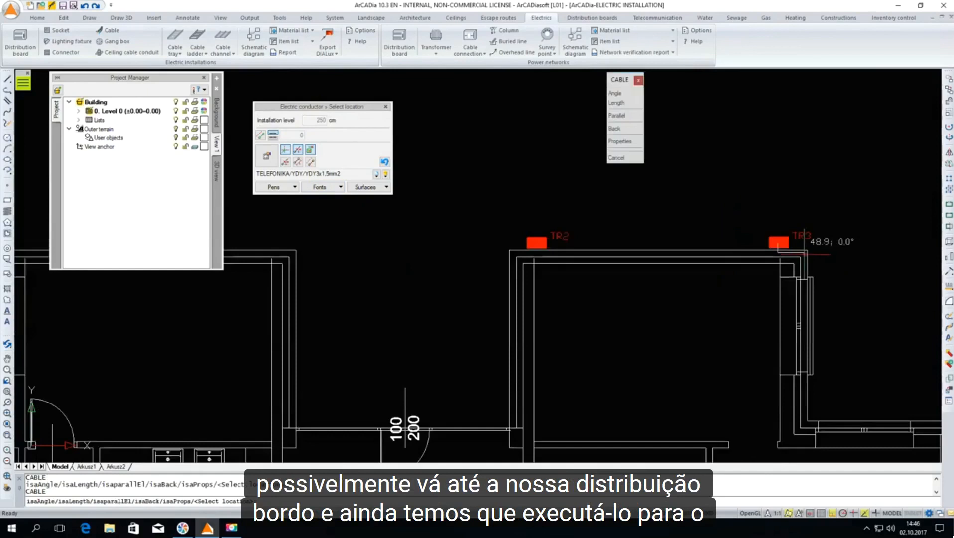
scroll(540, 259, up, 3)
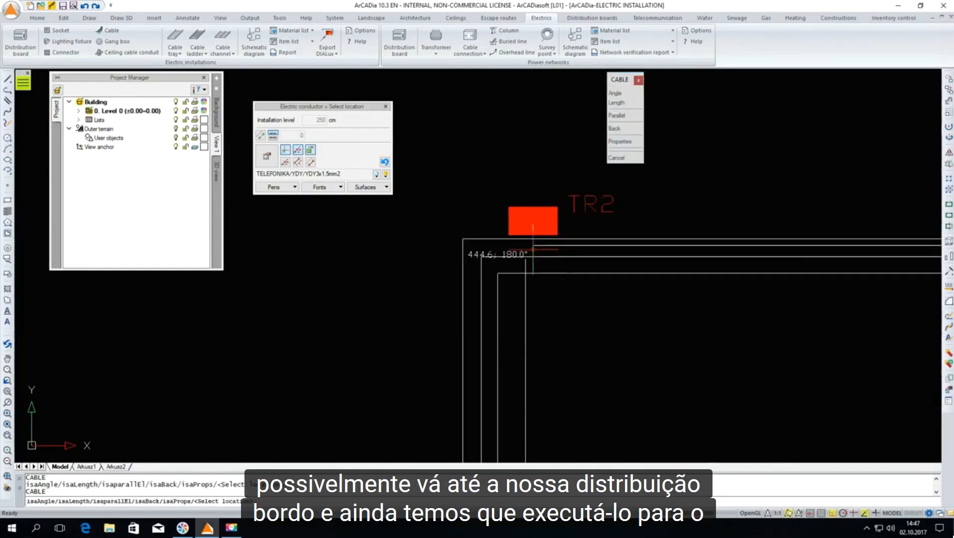
click(533, 223)
right_click(534, 253)
click(540, 253)
click(533, 244)
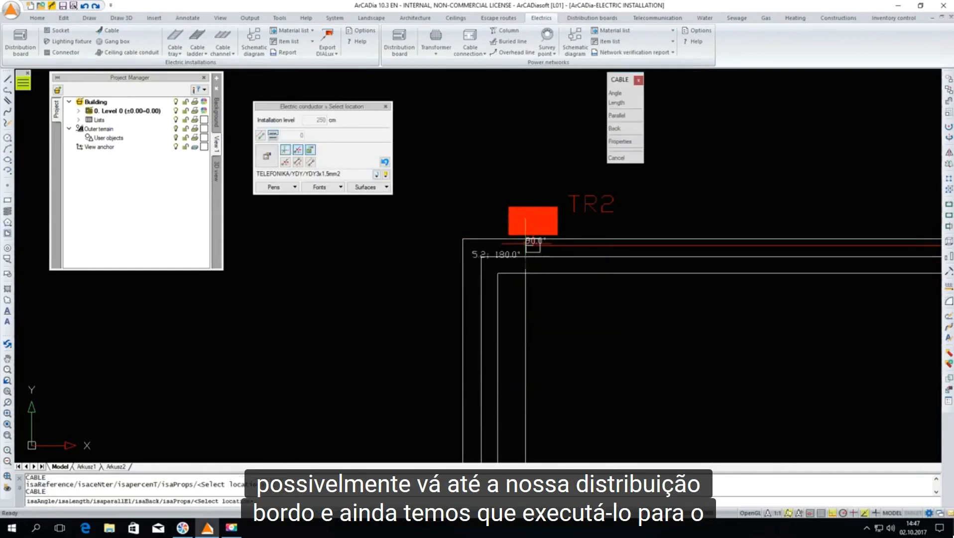
Continue the cable from TR2 around the room corner, down the wall and across the entrance door wall to distribution board TR1
scroll(482, 244, down, 4)
scroll(482, 244, up, 4)
click(477, 208)
scroll(477, 219, down, 3)
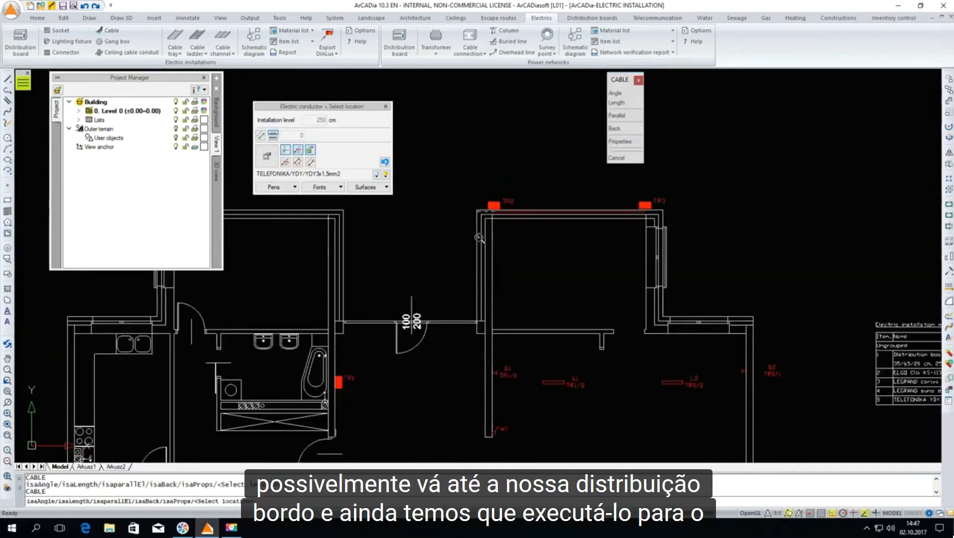
scroll(477, 330, up, 3)
click(476, 330)
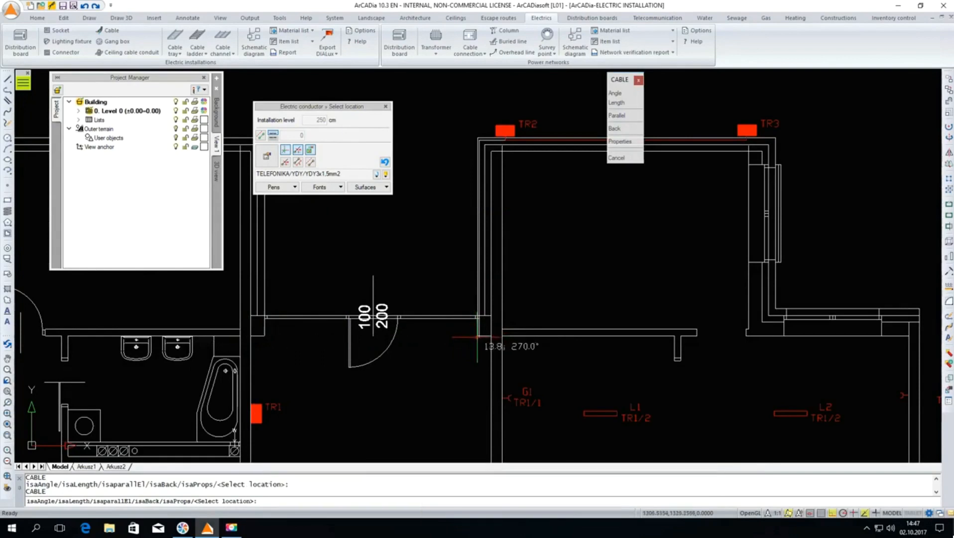
click(252, 338)
click(253, 412)
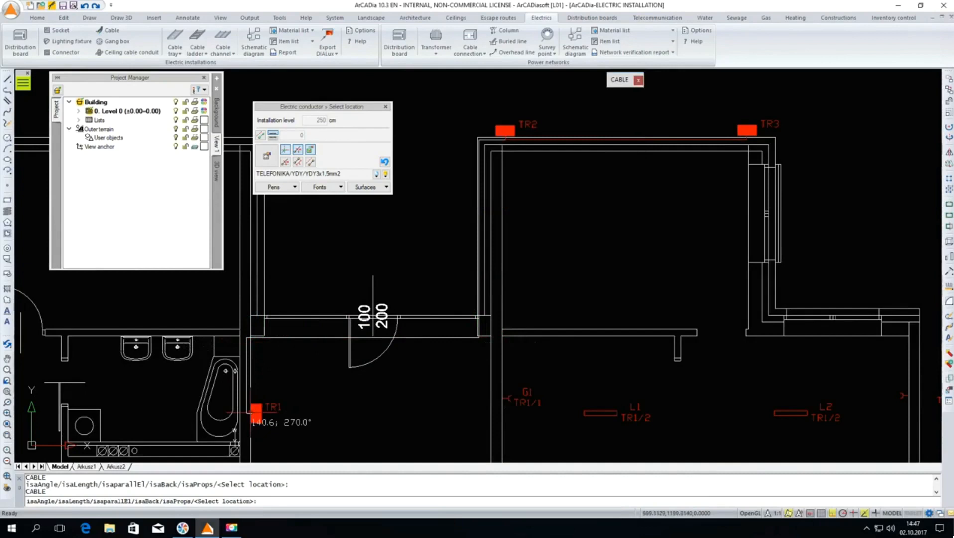
key(Escape)
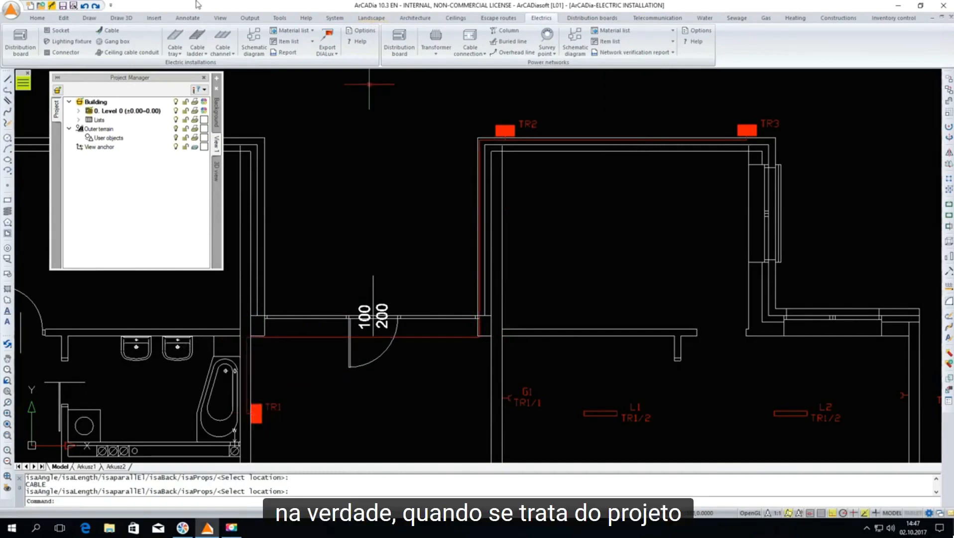
Insert a schematic diagram with TR3 as the main distribution board, placing it above the material list beside the floor plan
scroll(390, 222, down, 3)
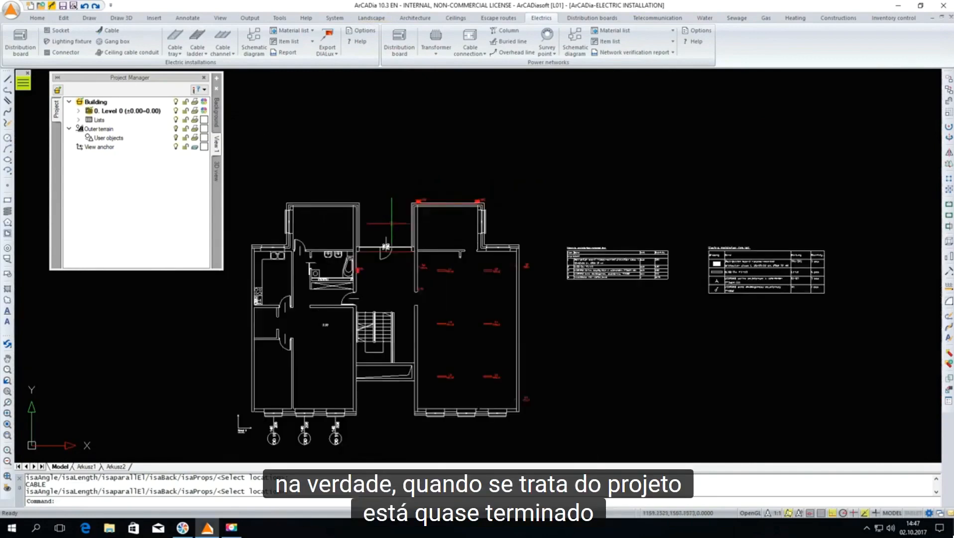
click(253, 50)
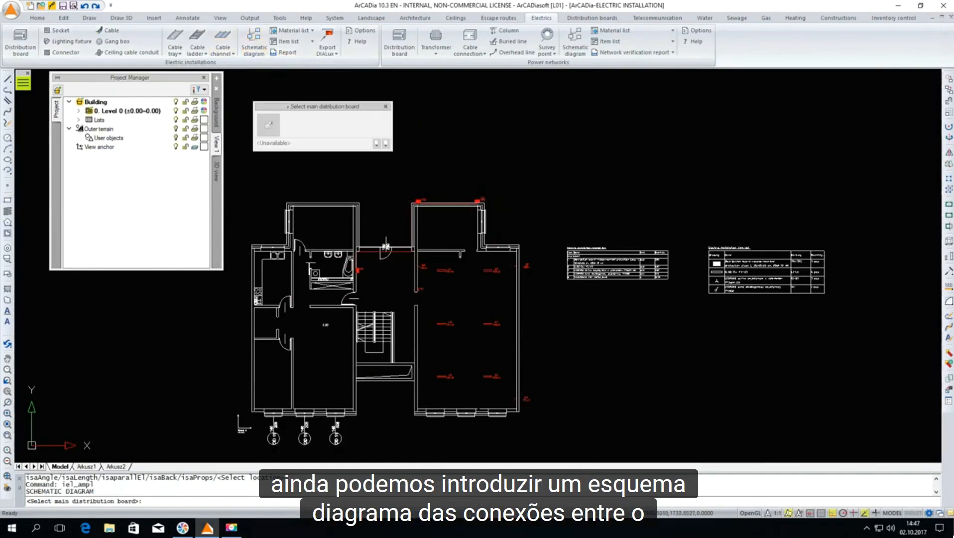
click(481, 200)
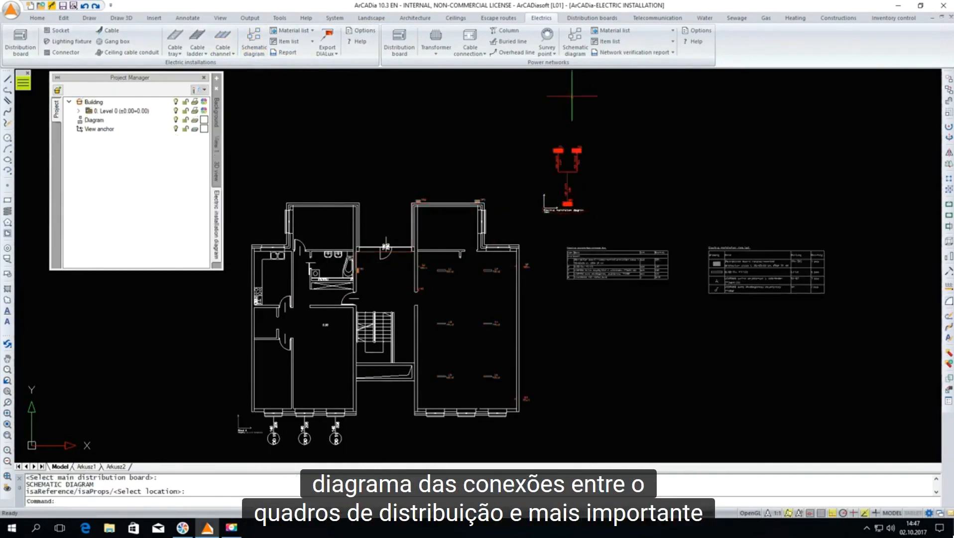
click(581, 200)
scroll(617, 157, up, 2)
scroll(531, 205, down, 2)
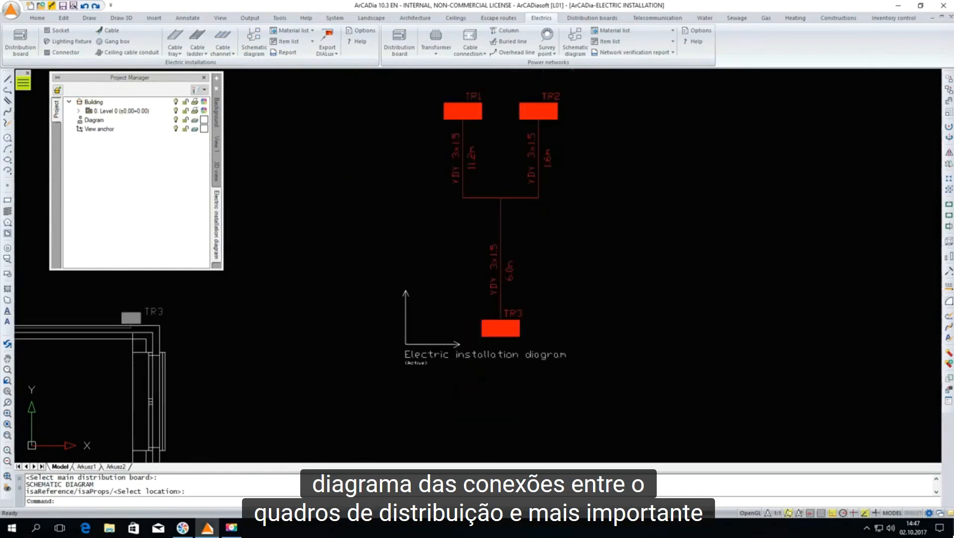
scroll(403, 192, down, 3)
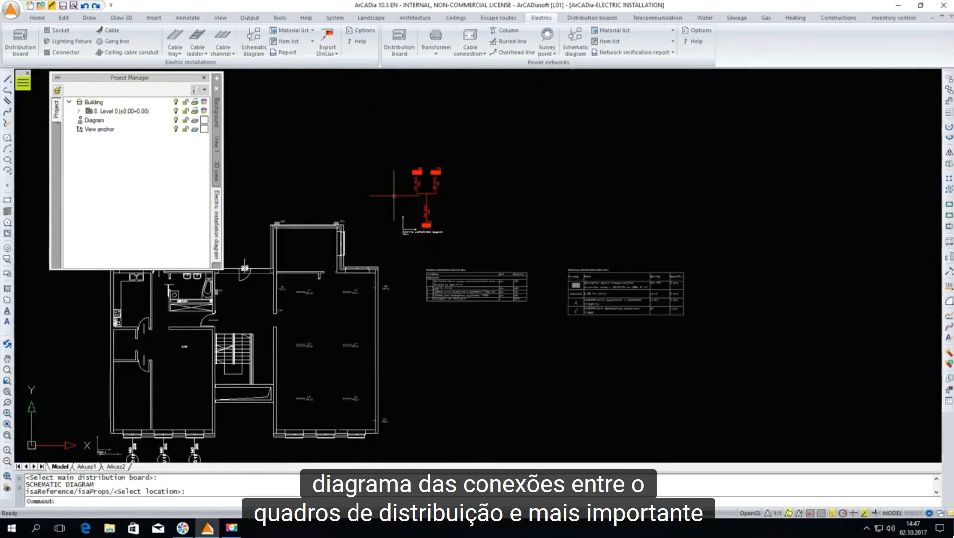
Return to View 1 and start an electrical installation report that excludes circuits TR2/1 and TR3/1
click(217, 142)
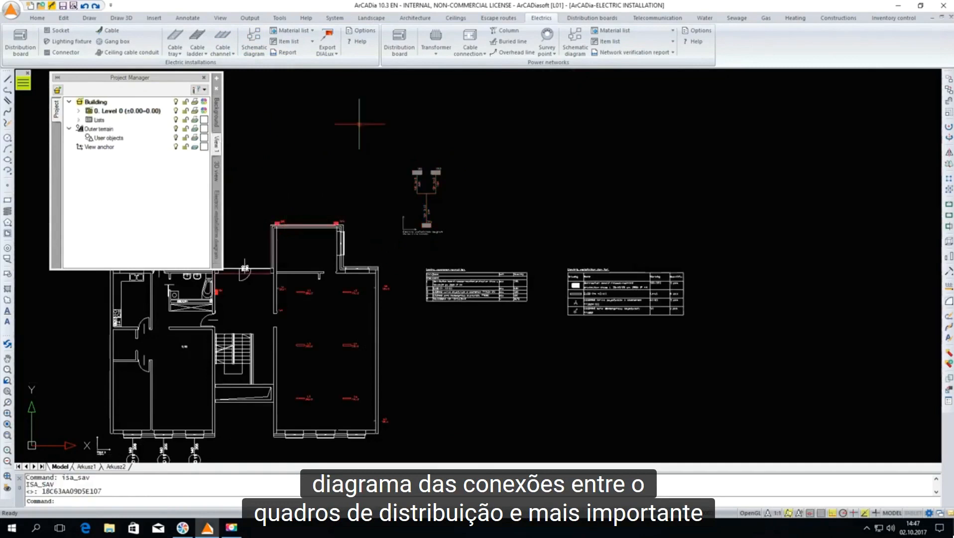
click(289, 53)
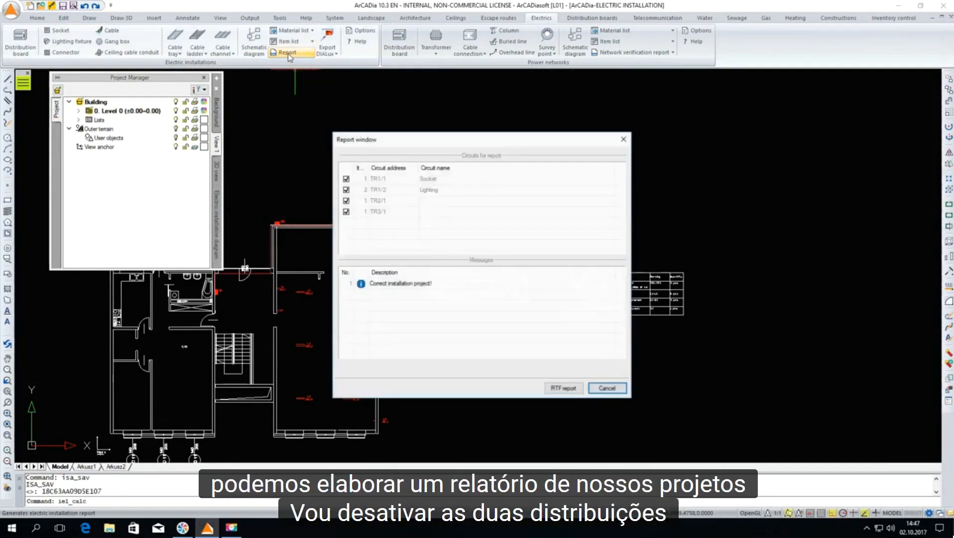
click(346, 201)
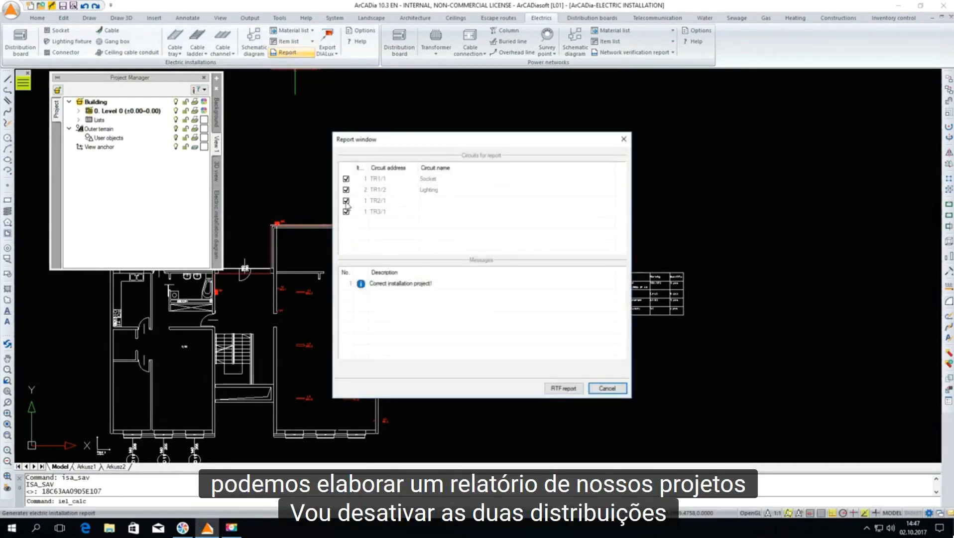
click(346, 200)
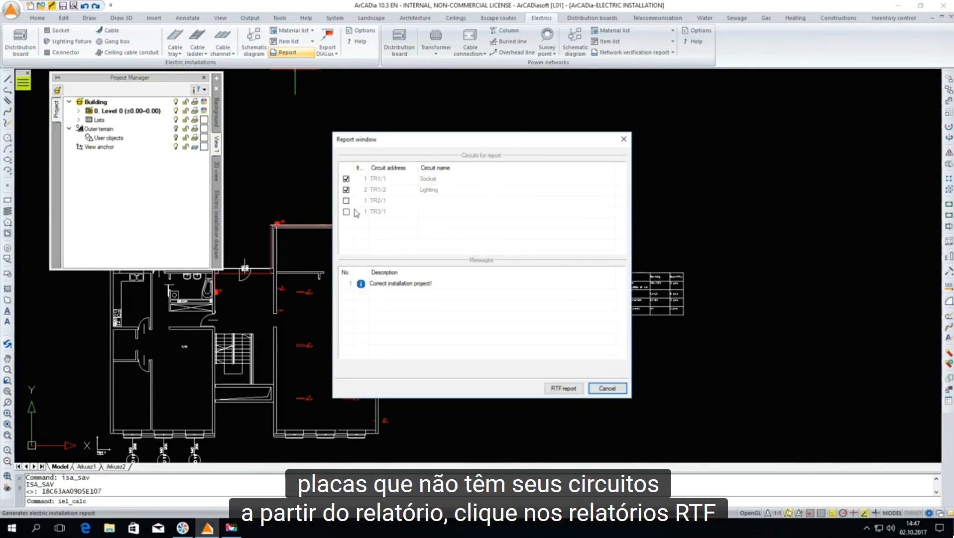
Export the report as an RTF file named Report and review its electric circuit list and power balance
click(563, 389)
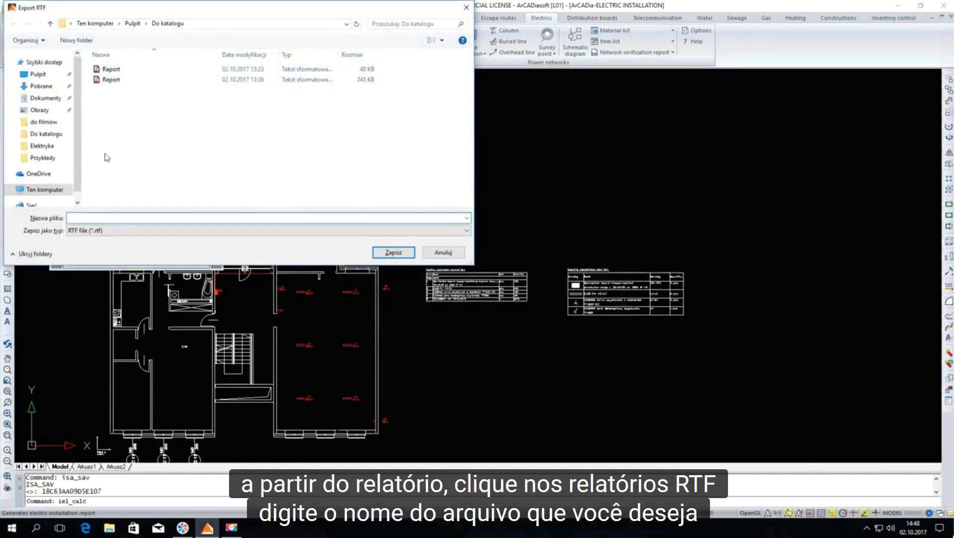
text(Repo)
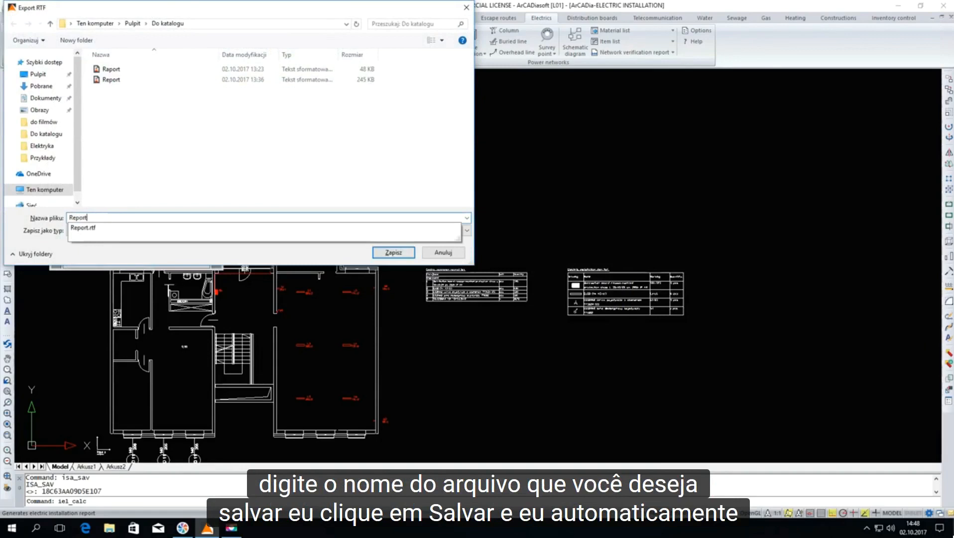
text(rt)
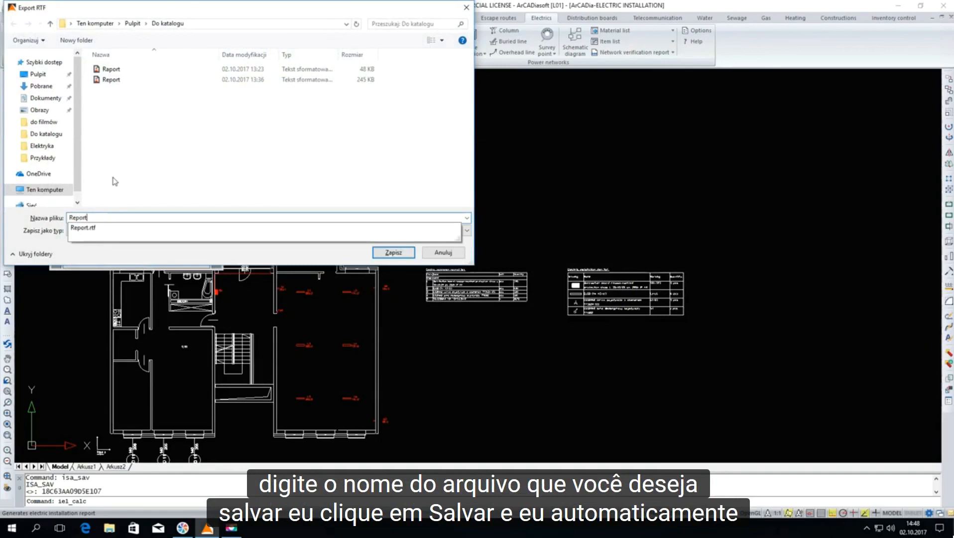
click(382, 254)
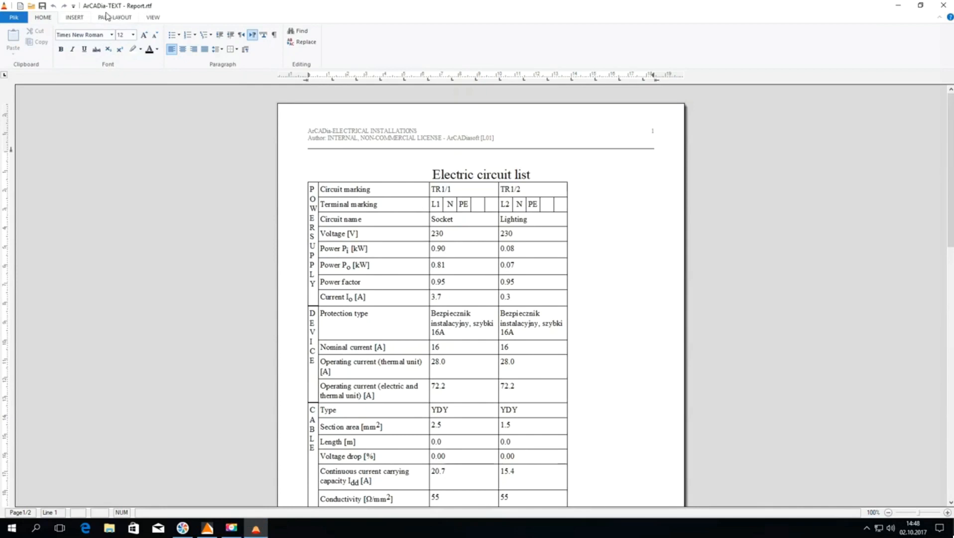
scroll(316, 179, down, 5)
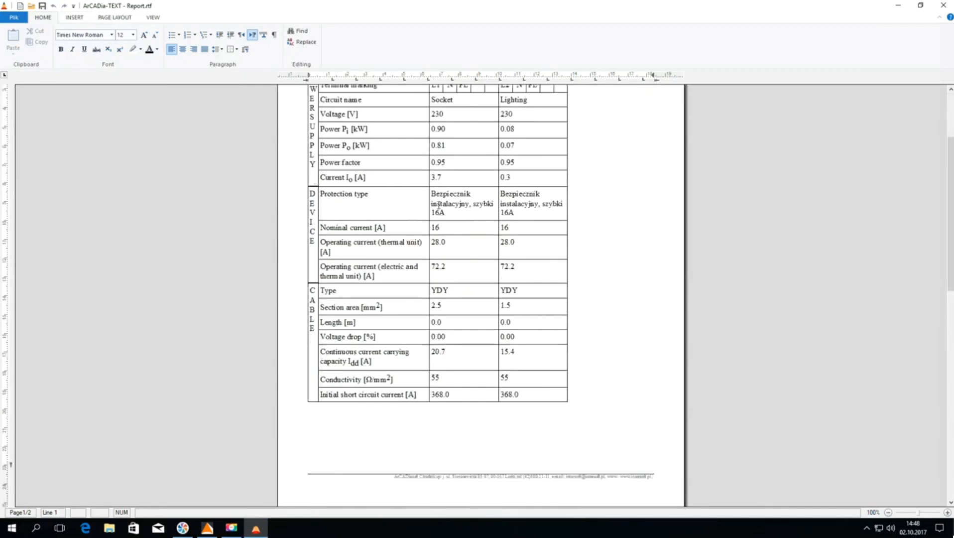
scroll(439, 206, up, 5)
scroll(439, 206, down, 20)
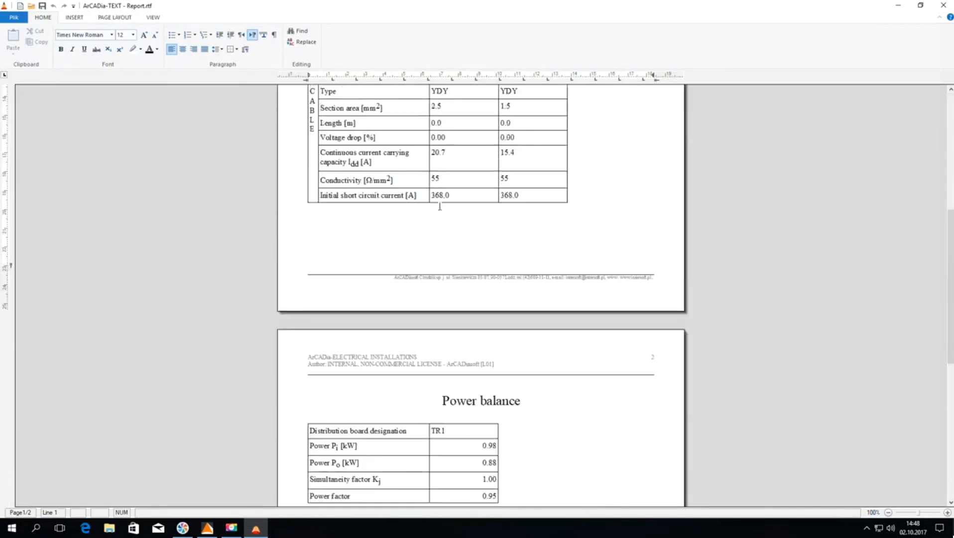